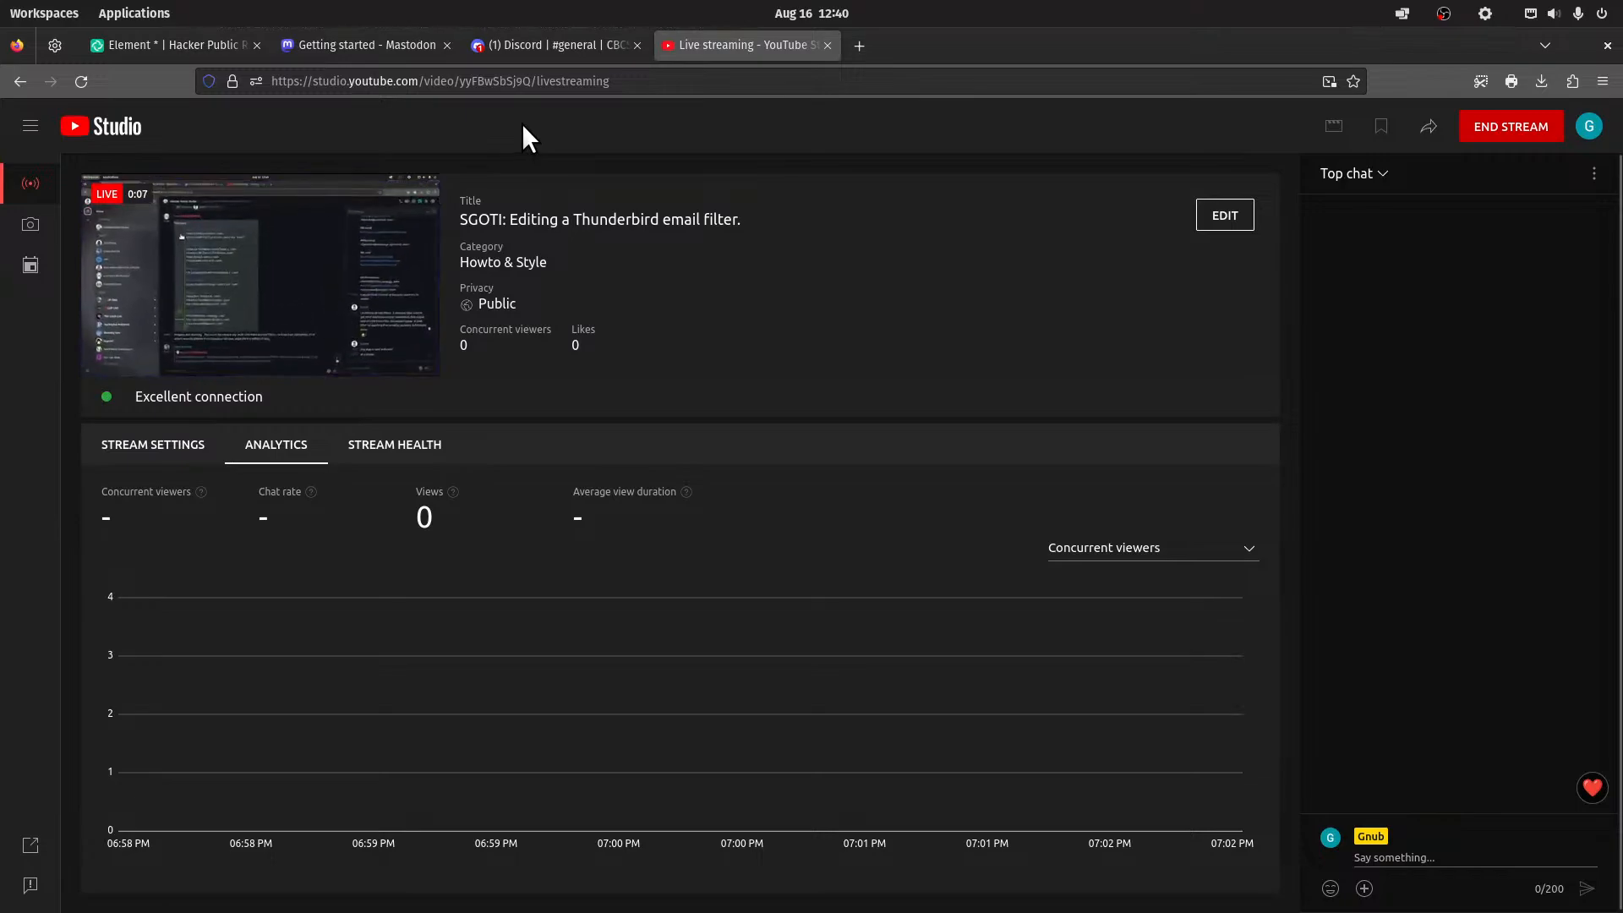
Copy the Stream URL from the live stream's settings and check the stream health
left_click(156, 447)
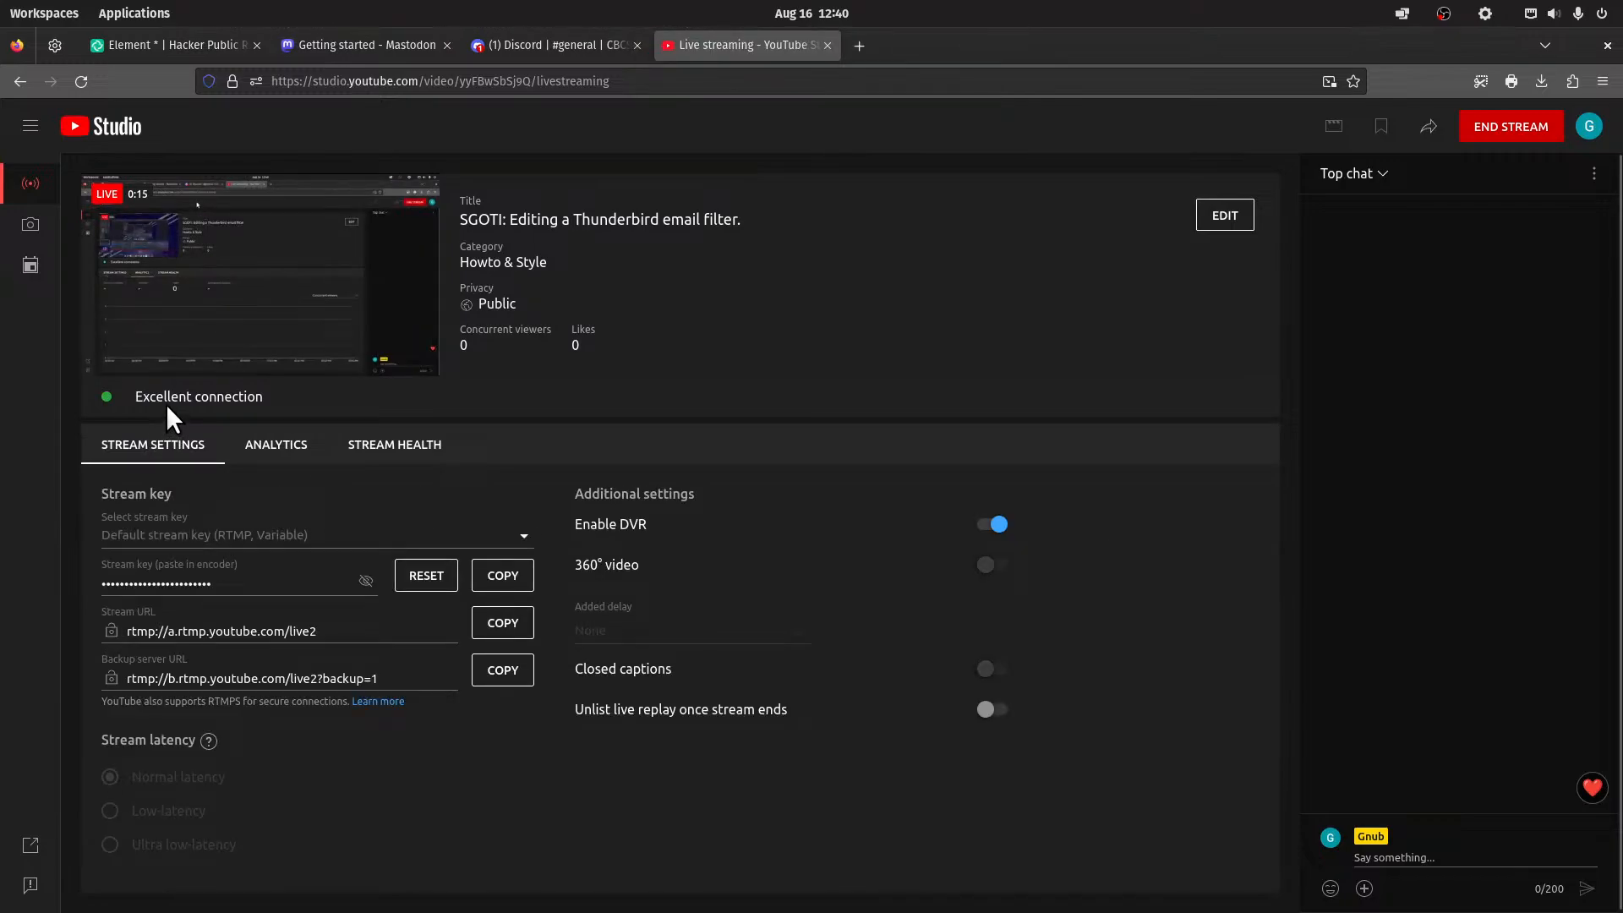
left_click(498, 634)
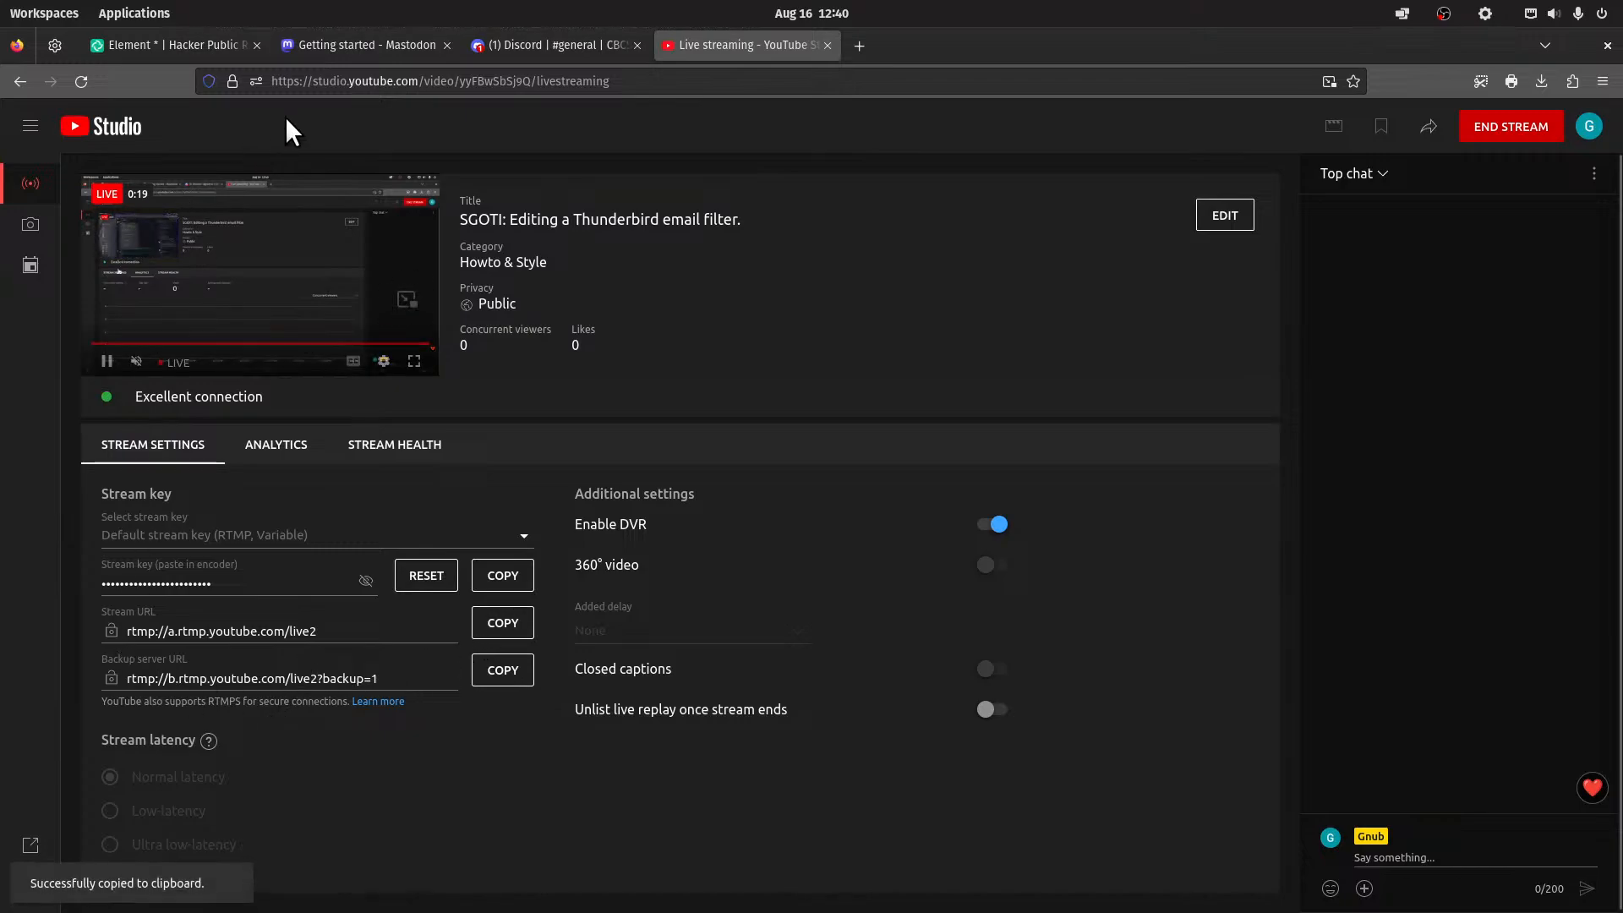
left_click(391, 450)
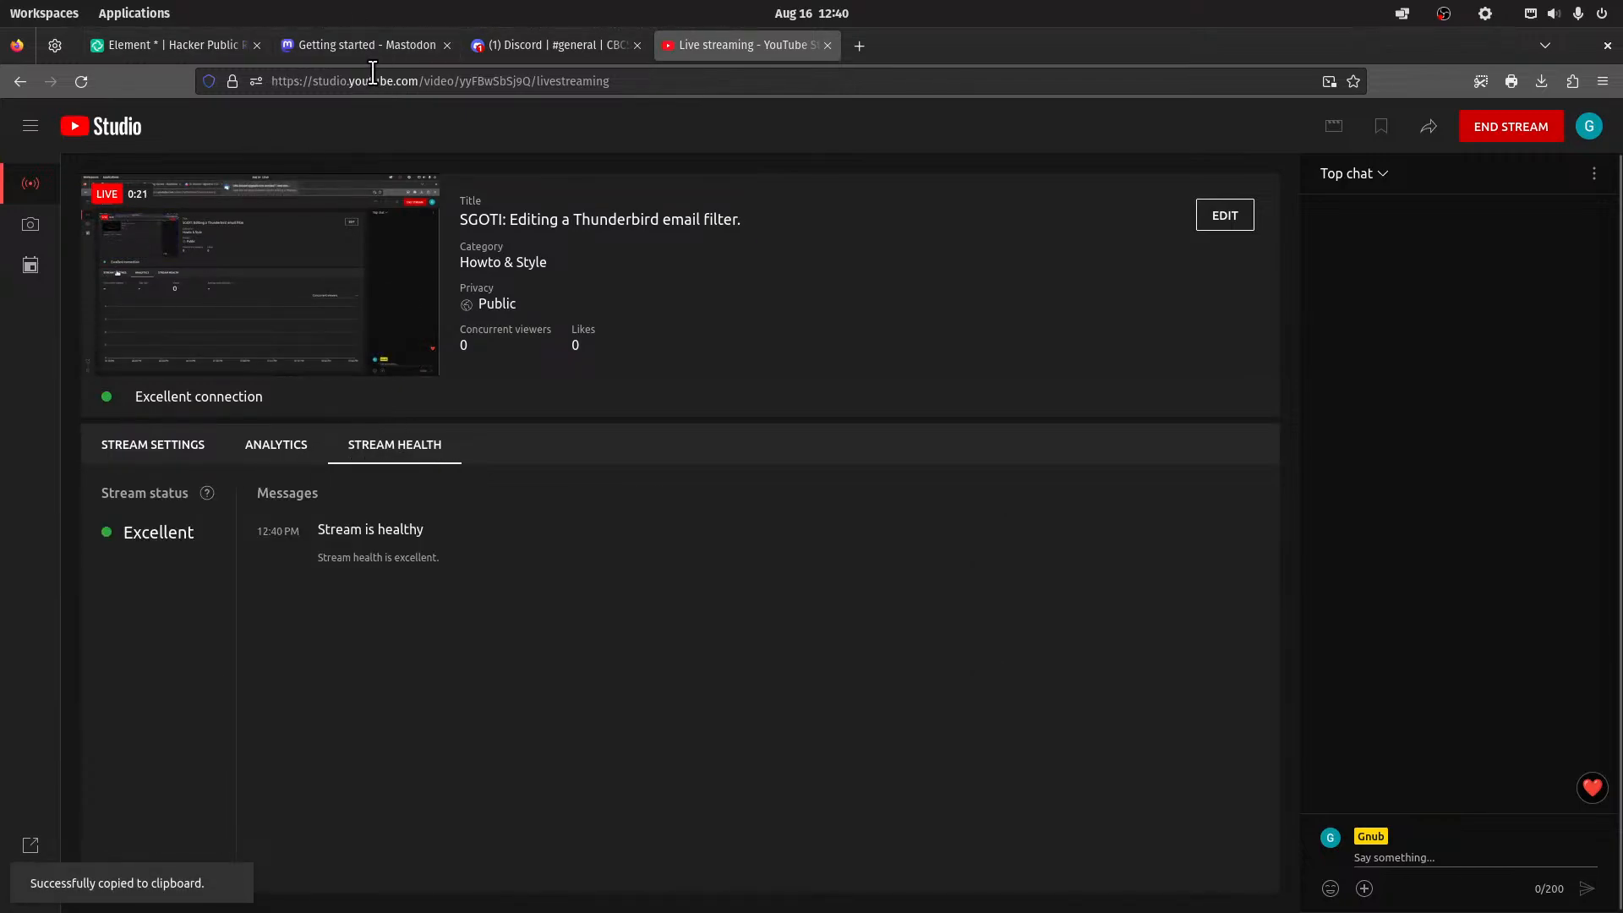
Send the copied URL rtmp://a.rtmp.youtube.com/live2 as a reply in the Hacker Public Radio thread in Element
left_click(170, 42)
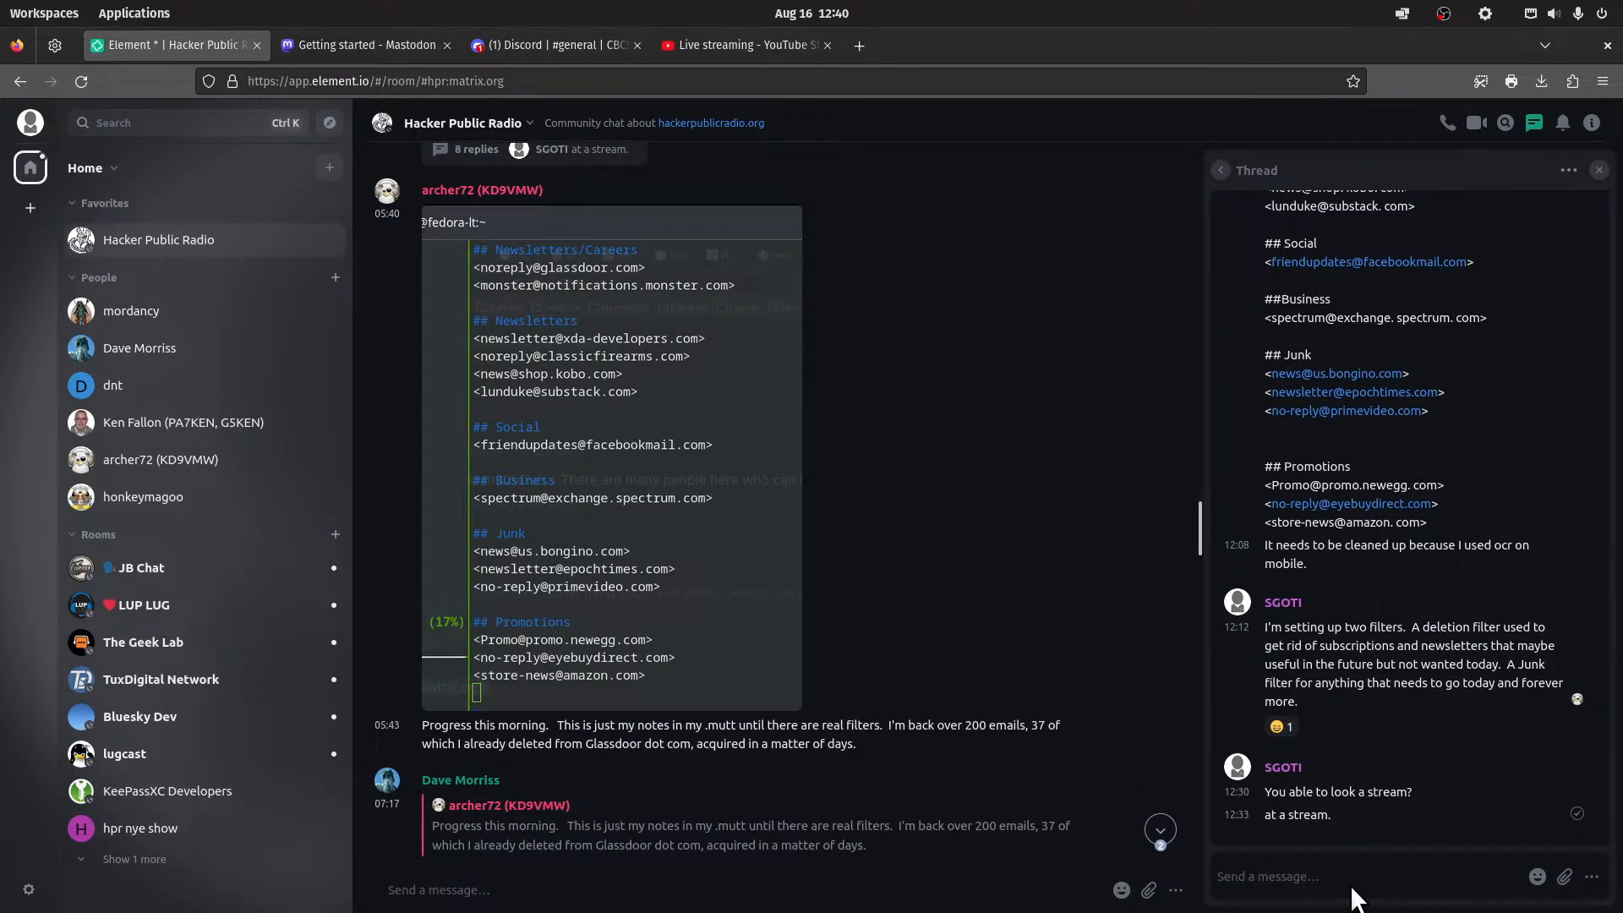
left_click(1353, 887)
key("ctrl+v")
key("shift+Return")
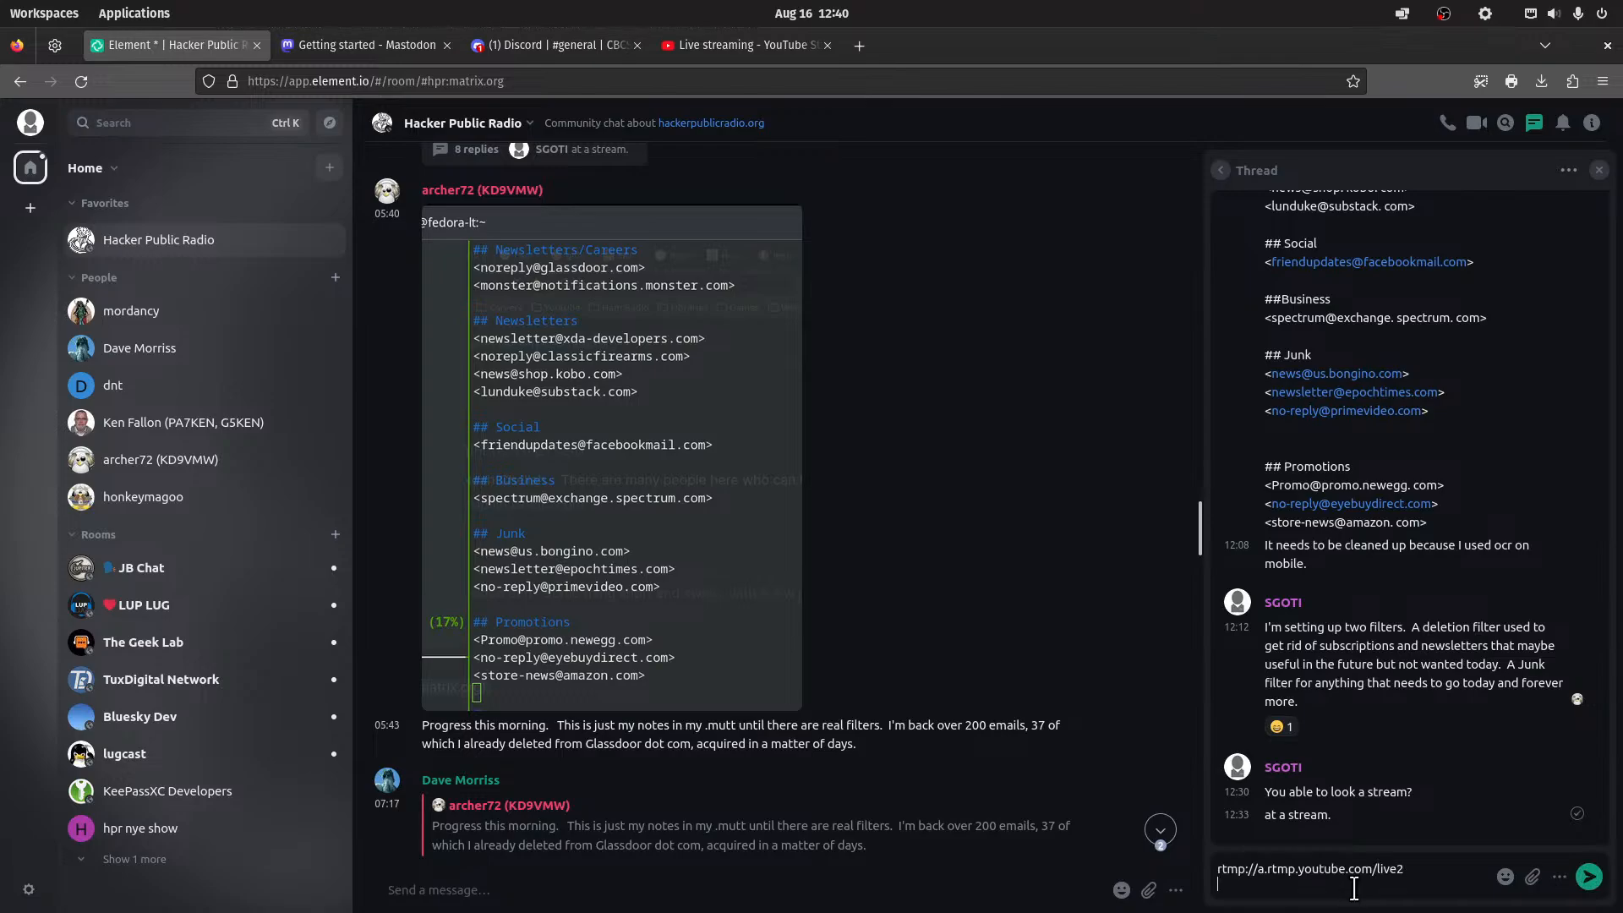
key("BackSpace")
key("Return")
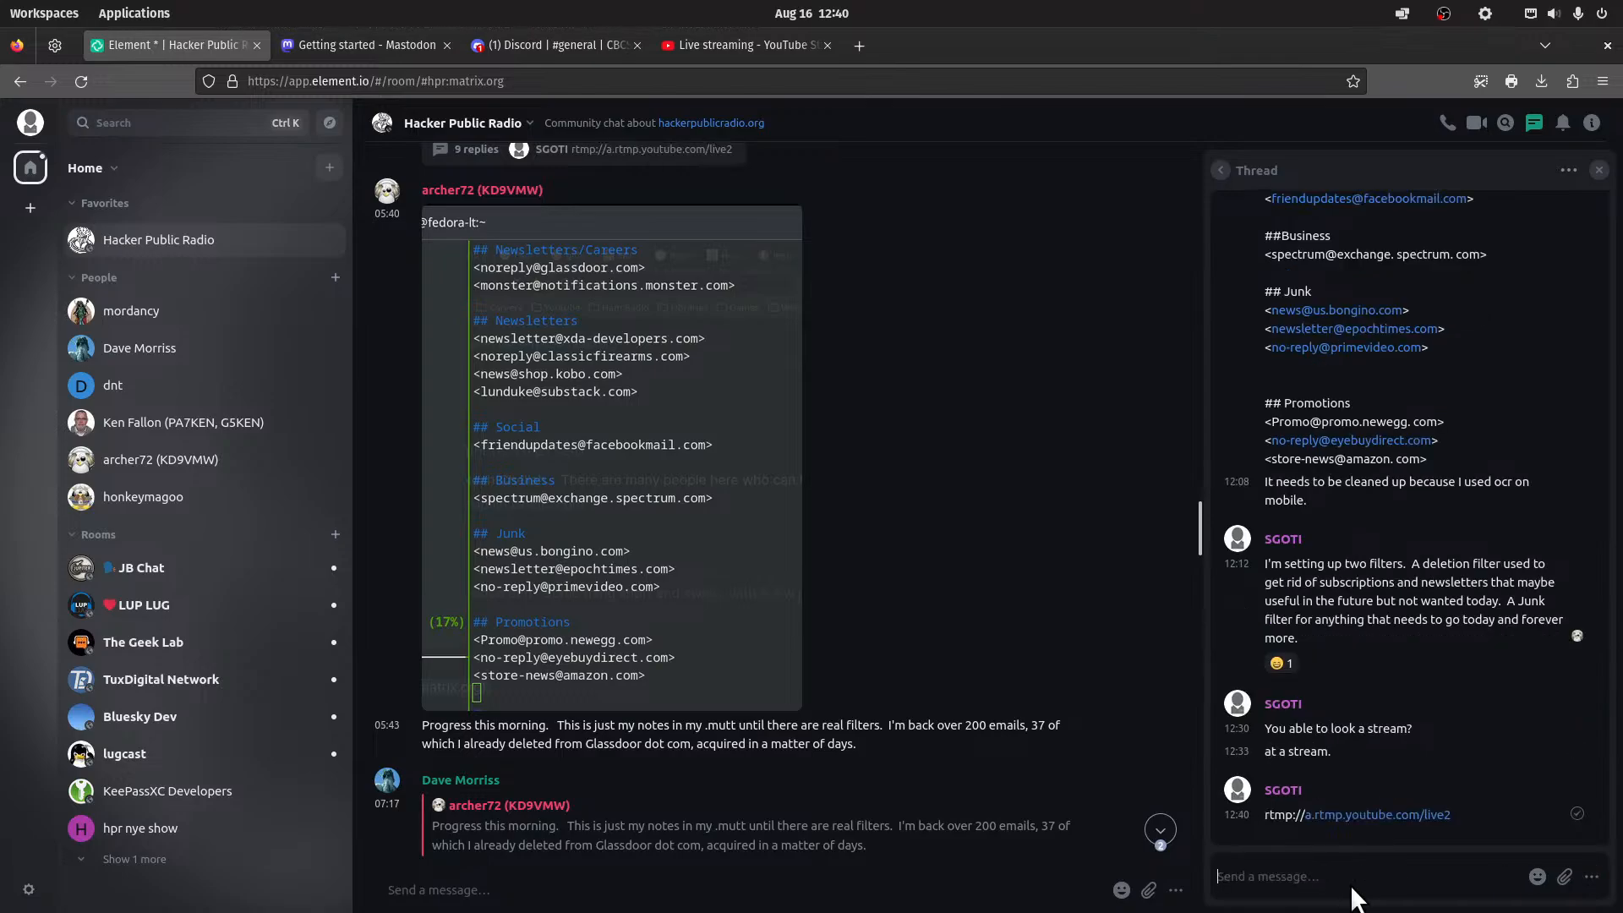
Switch to the Thunderbird workspace and open the Message Filters for the mail account
left_click(72, 13)
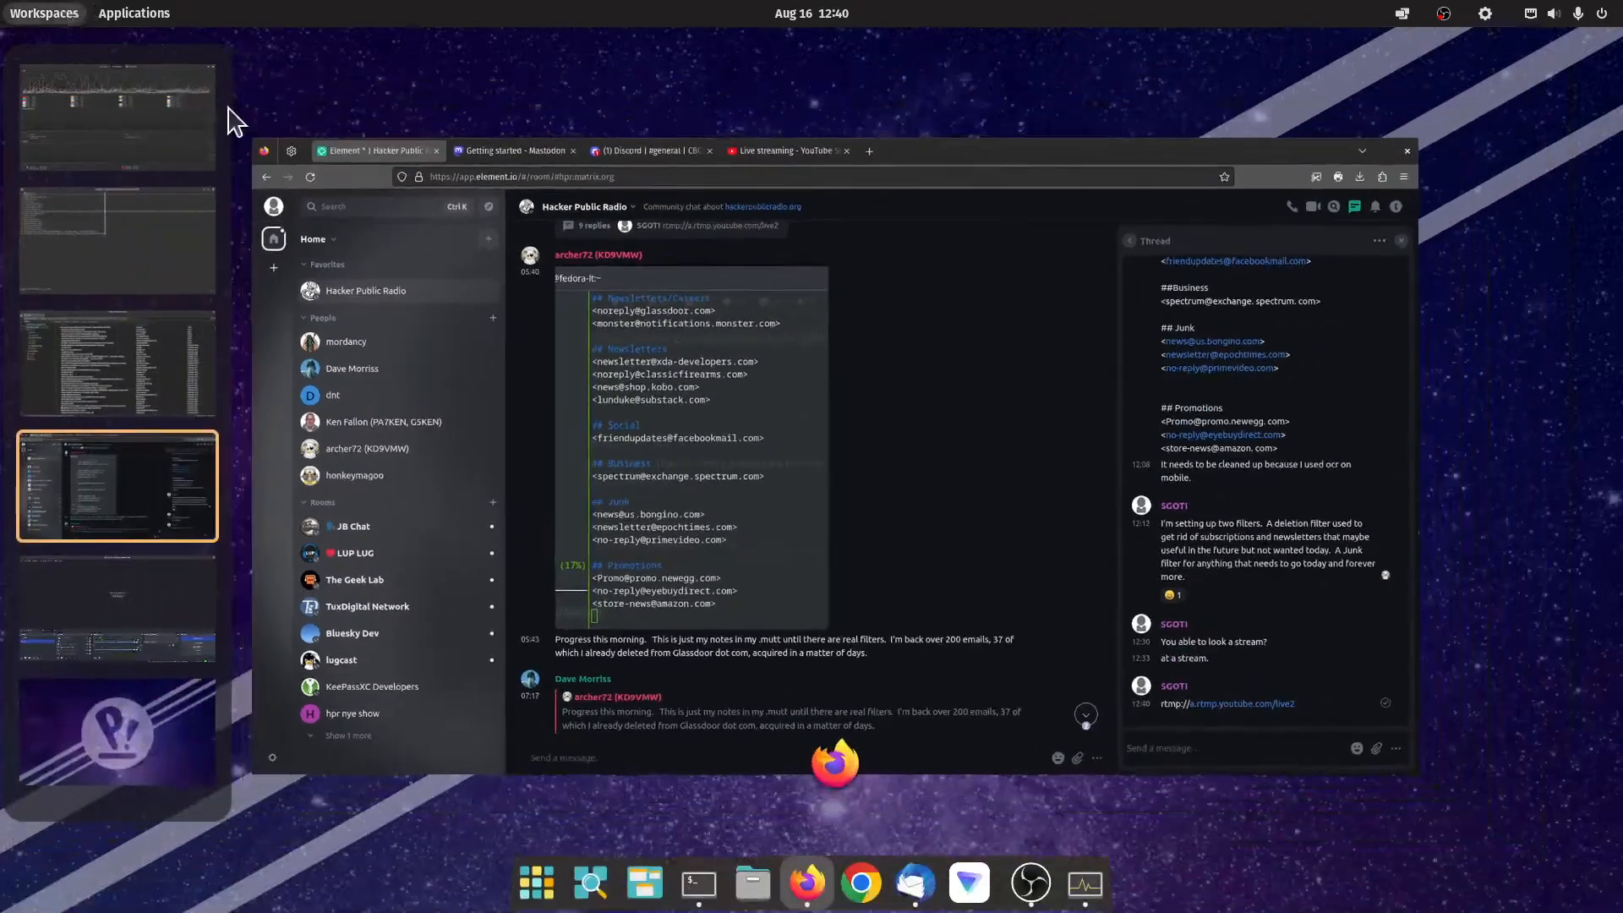
left_click(153, 364)
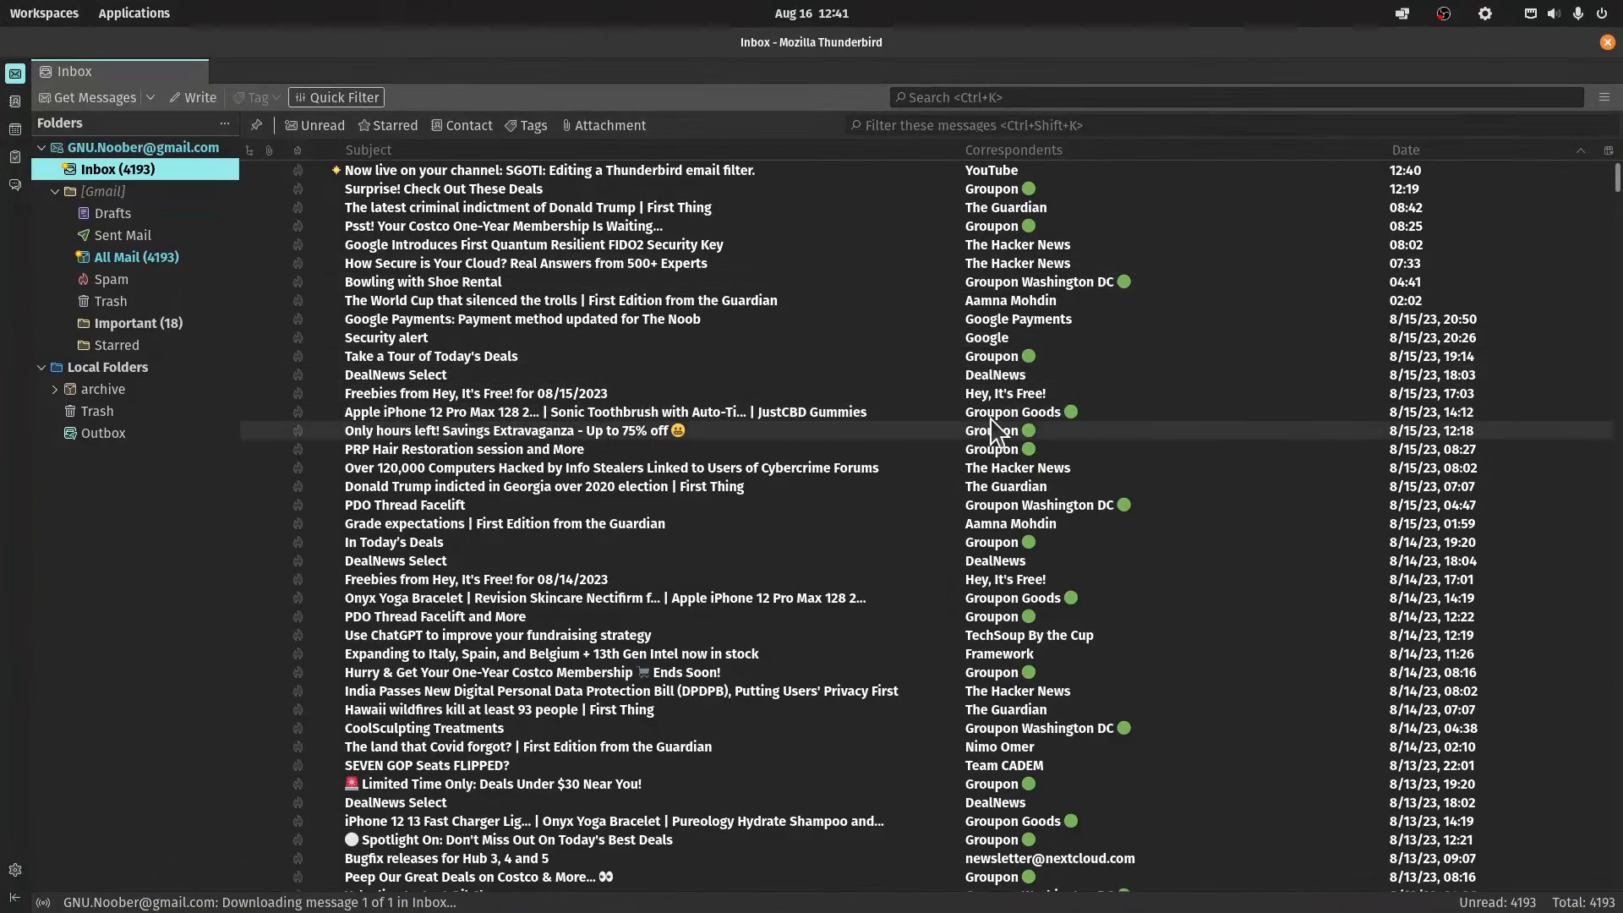
key("alt+t")
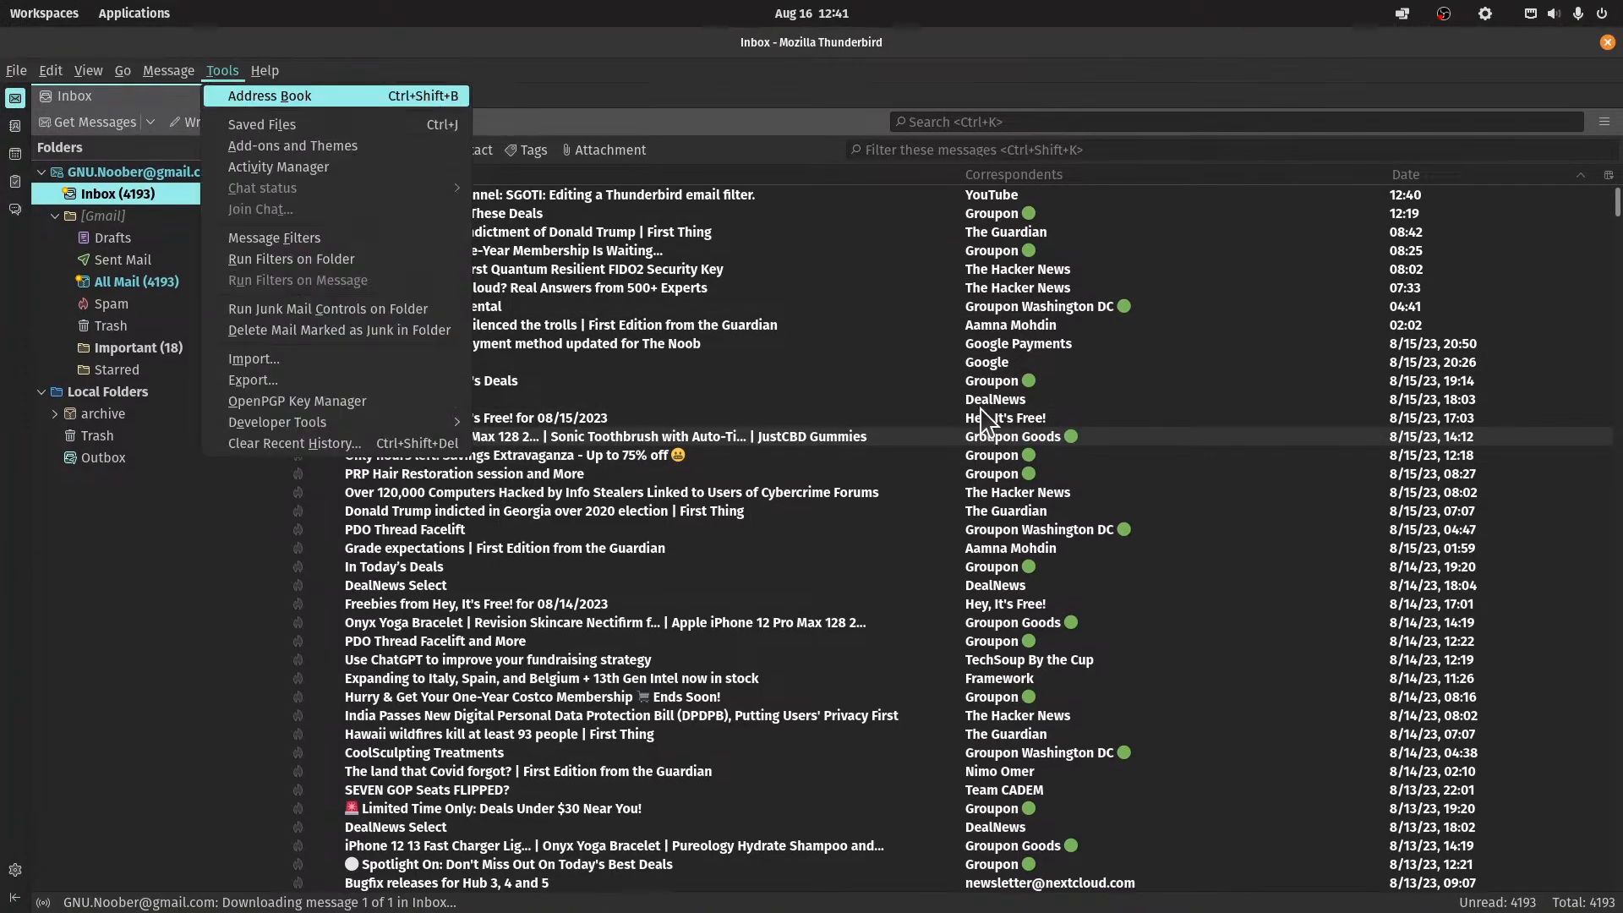
key("f")
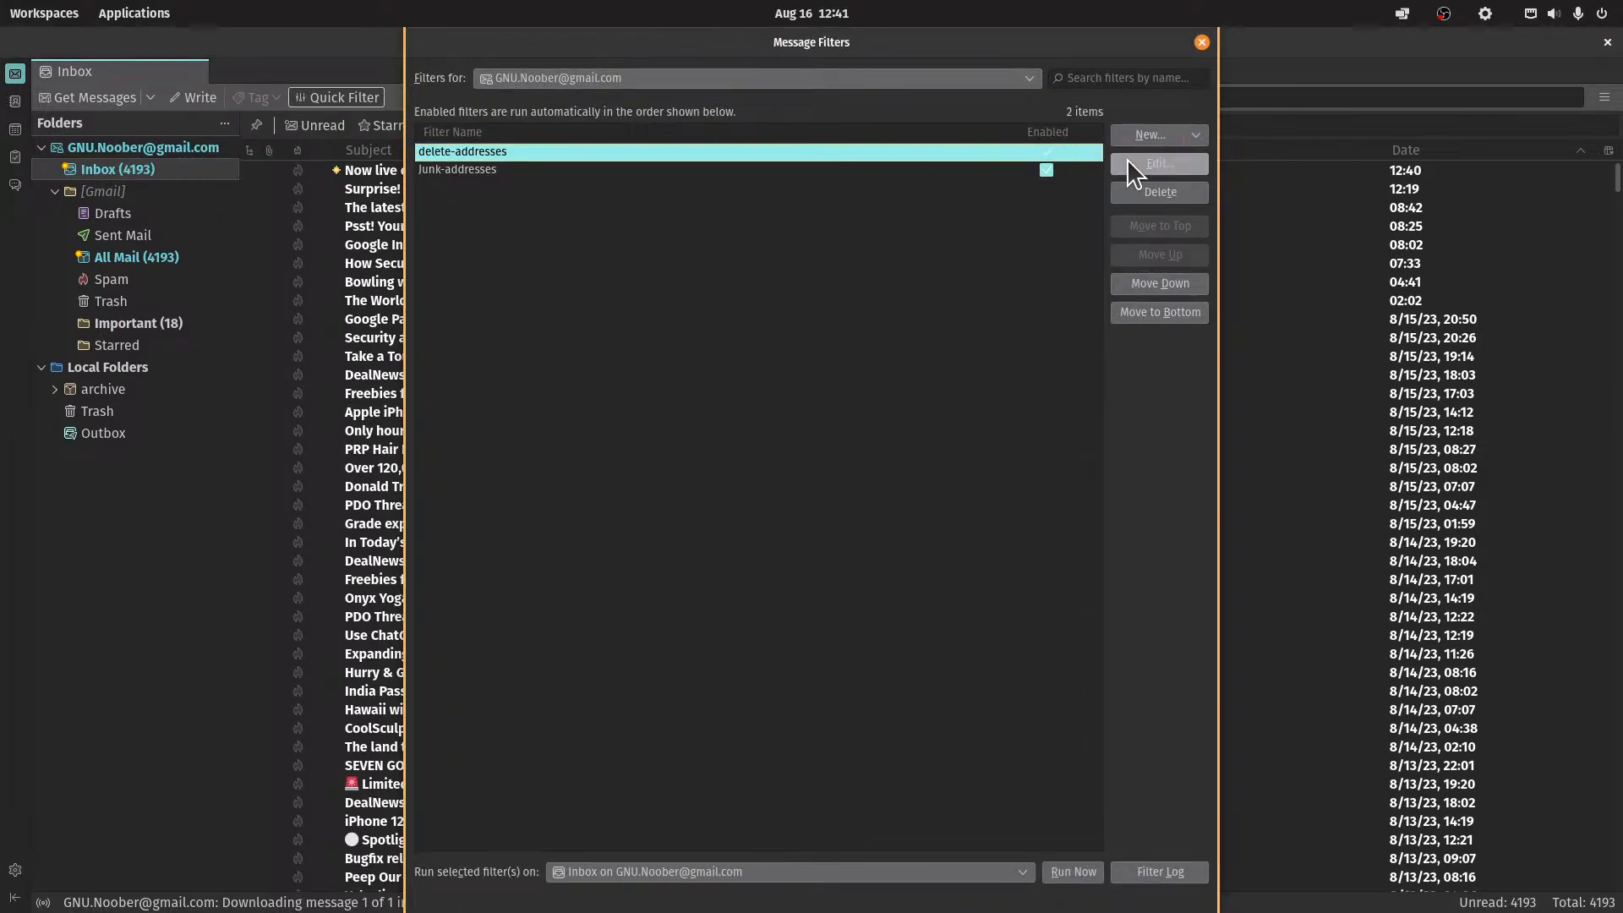
Open the delete-addresses filter for editing and examine the sender domains and addresses in its From conditions
left_click(498, 171)
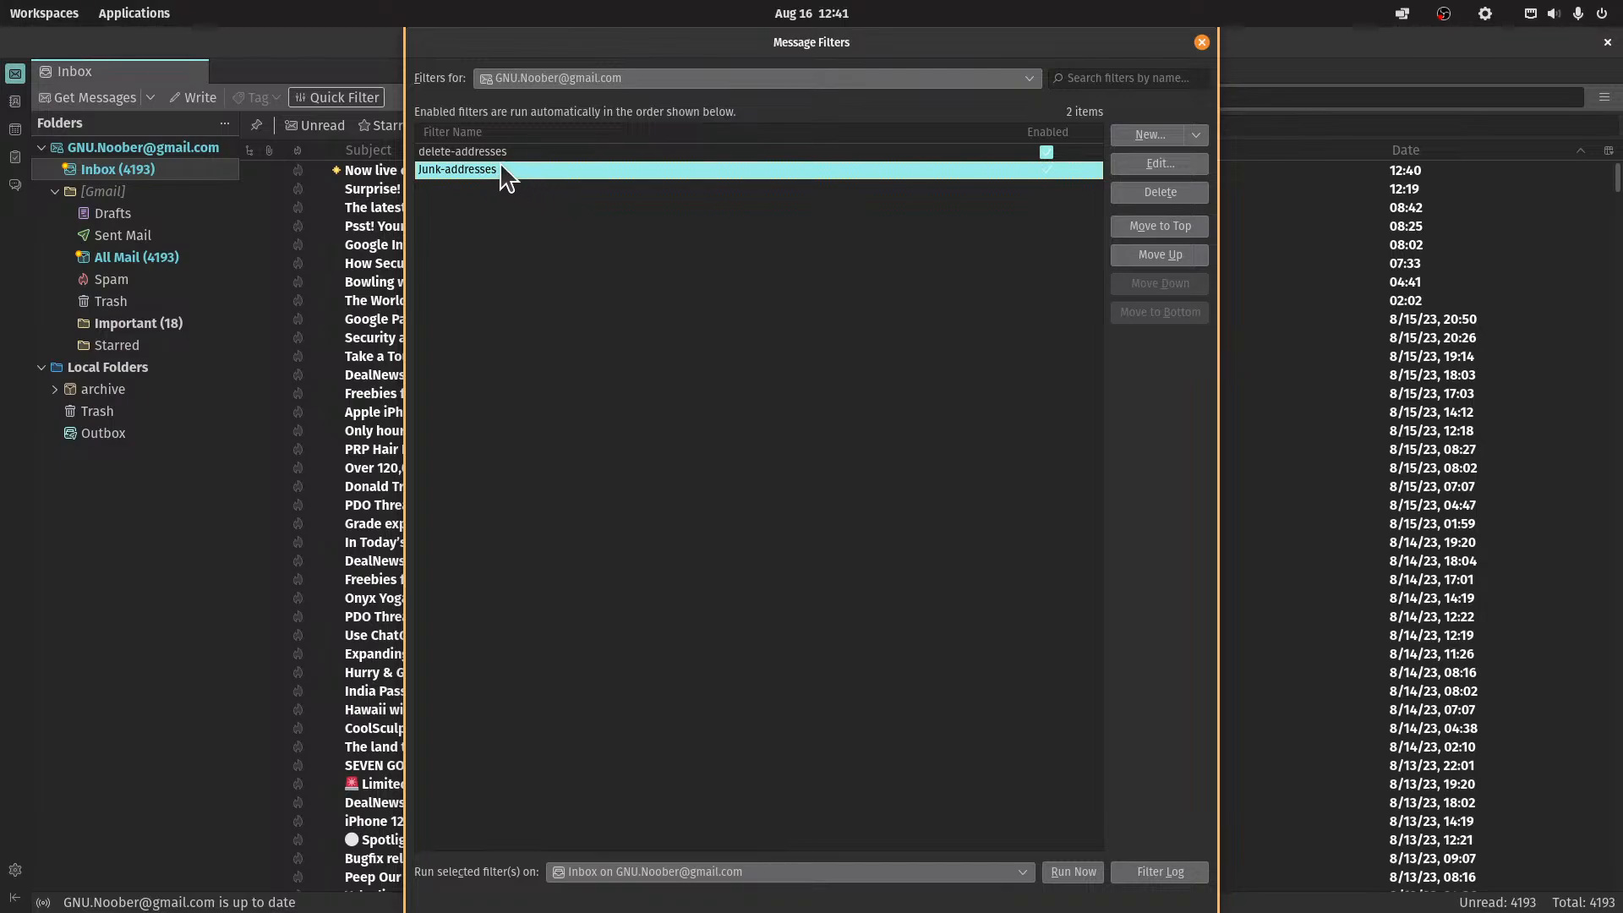
key("Up")
left_click(1164, 166)
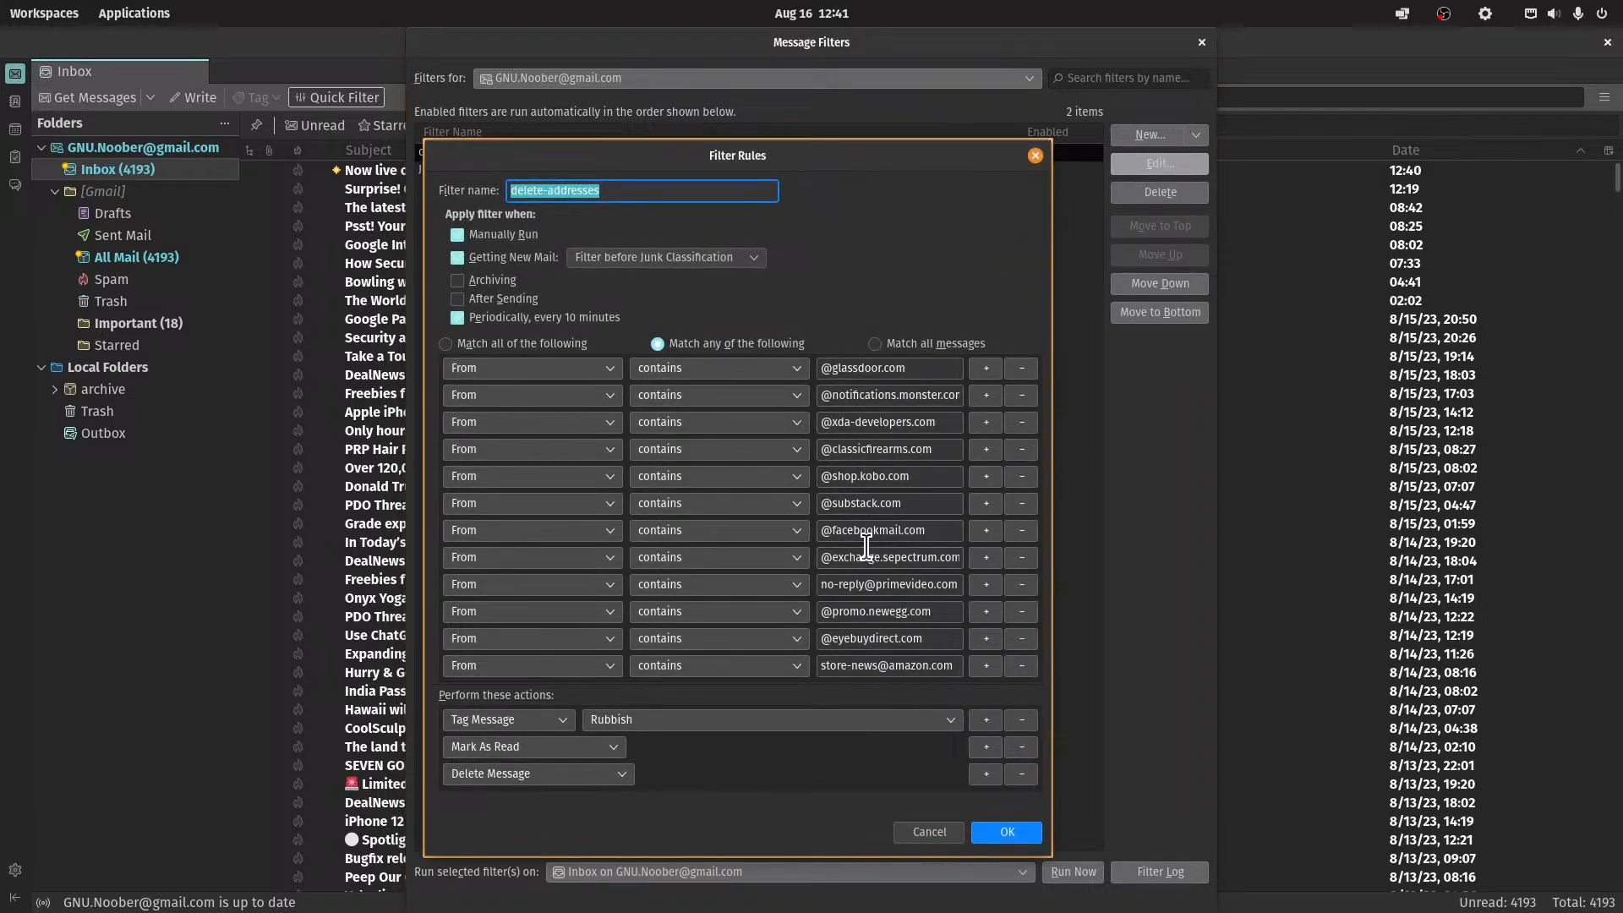
left_click_drag(821, 395, 971, 404)
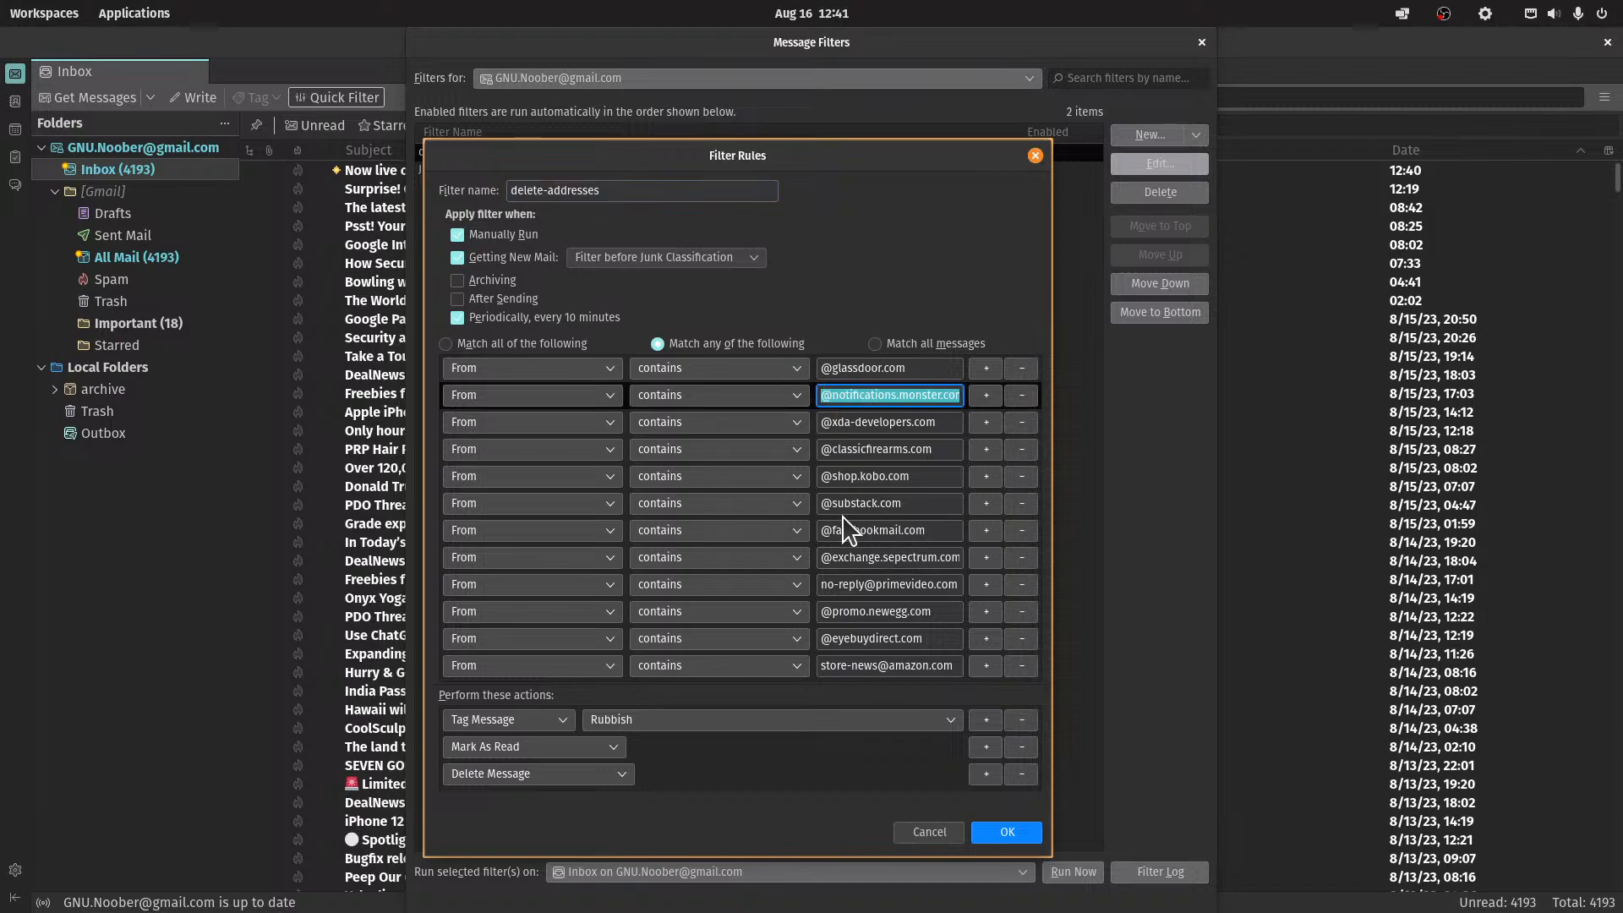
left_click_drag(824, 584, 921, 586)
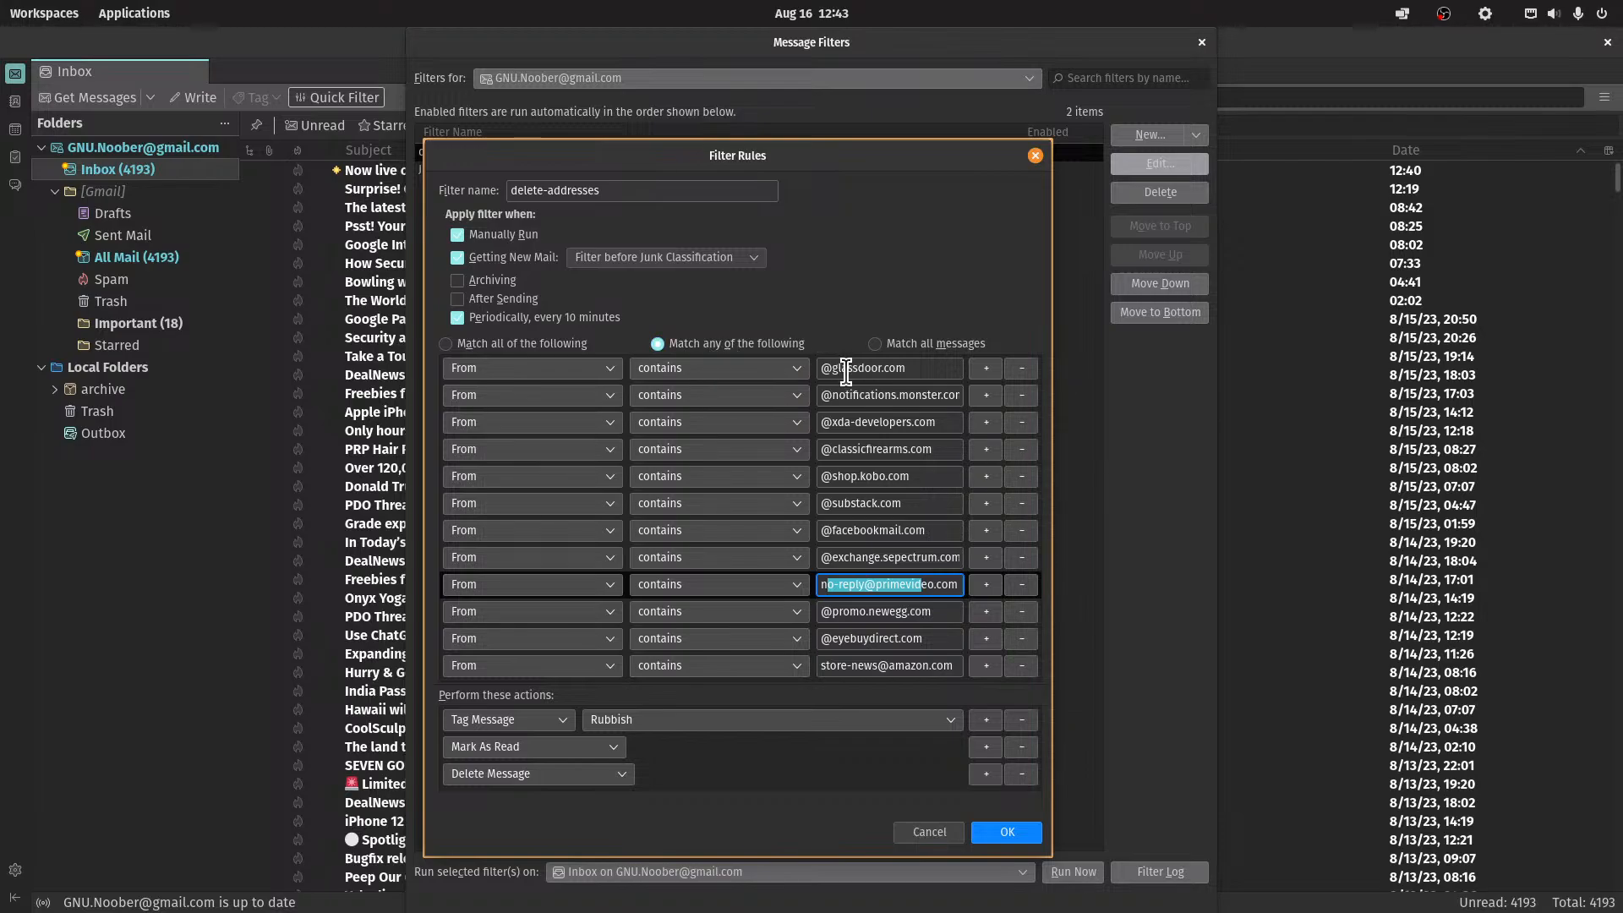
left_click(499, 384)
left_click(496, 377)
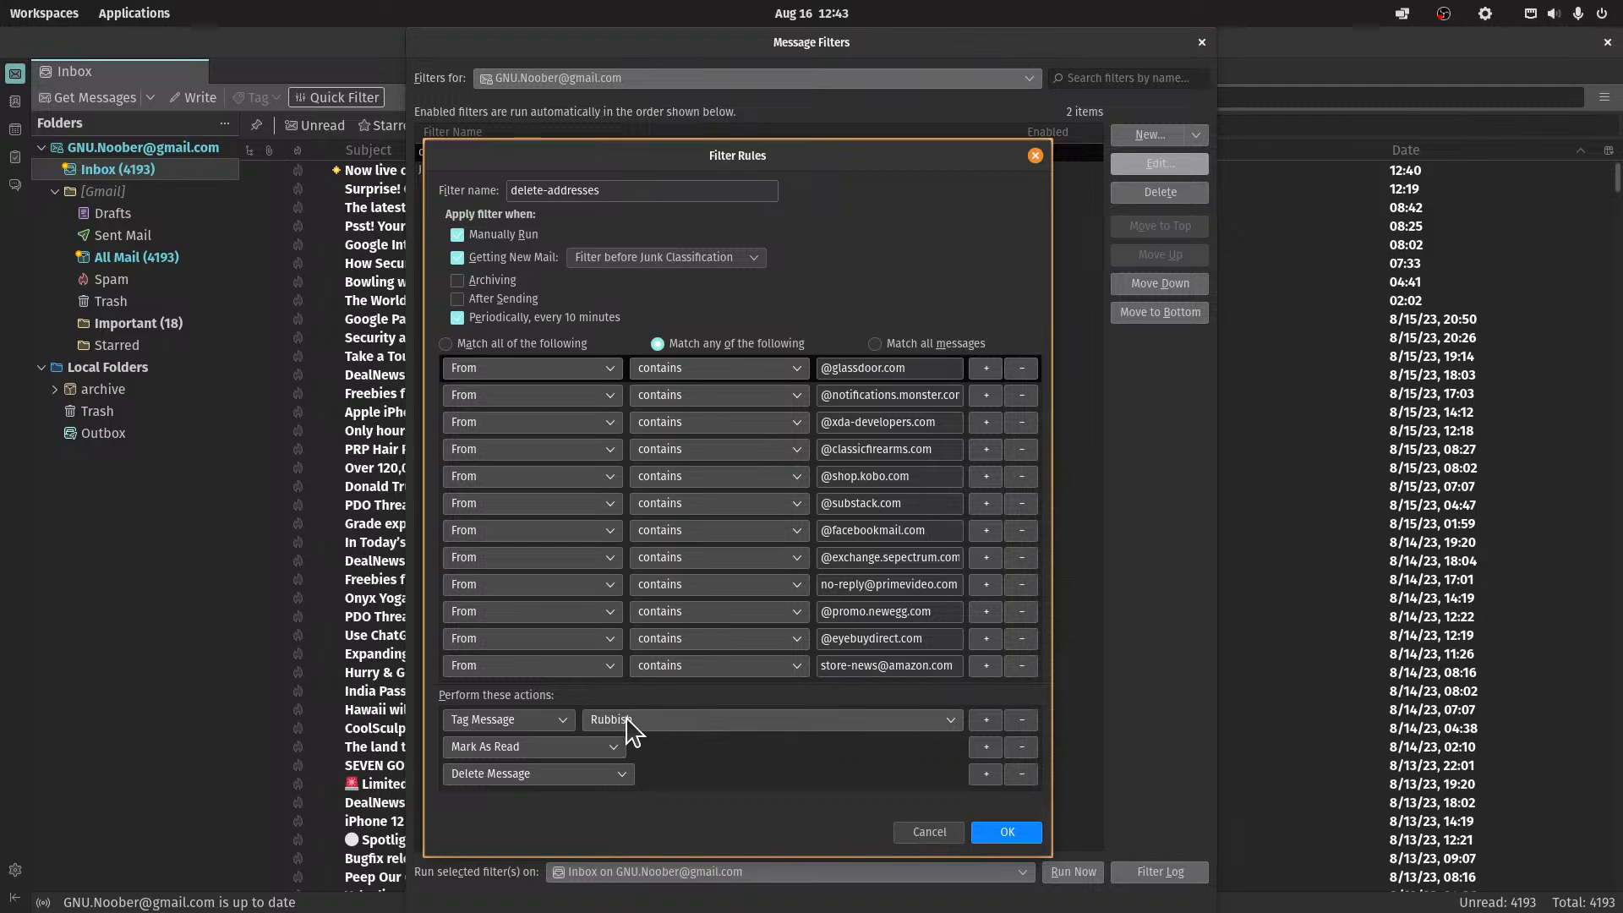
Choose Rubbish as the tag in the delete-addresses filter's Tag Message action and save the filter
left_click(928, 726)
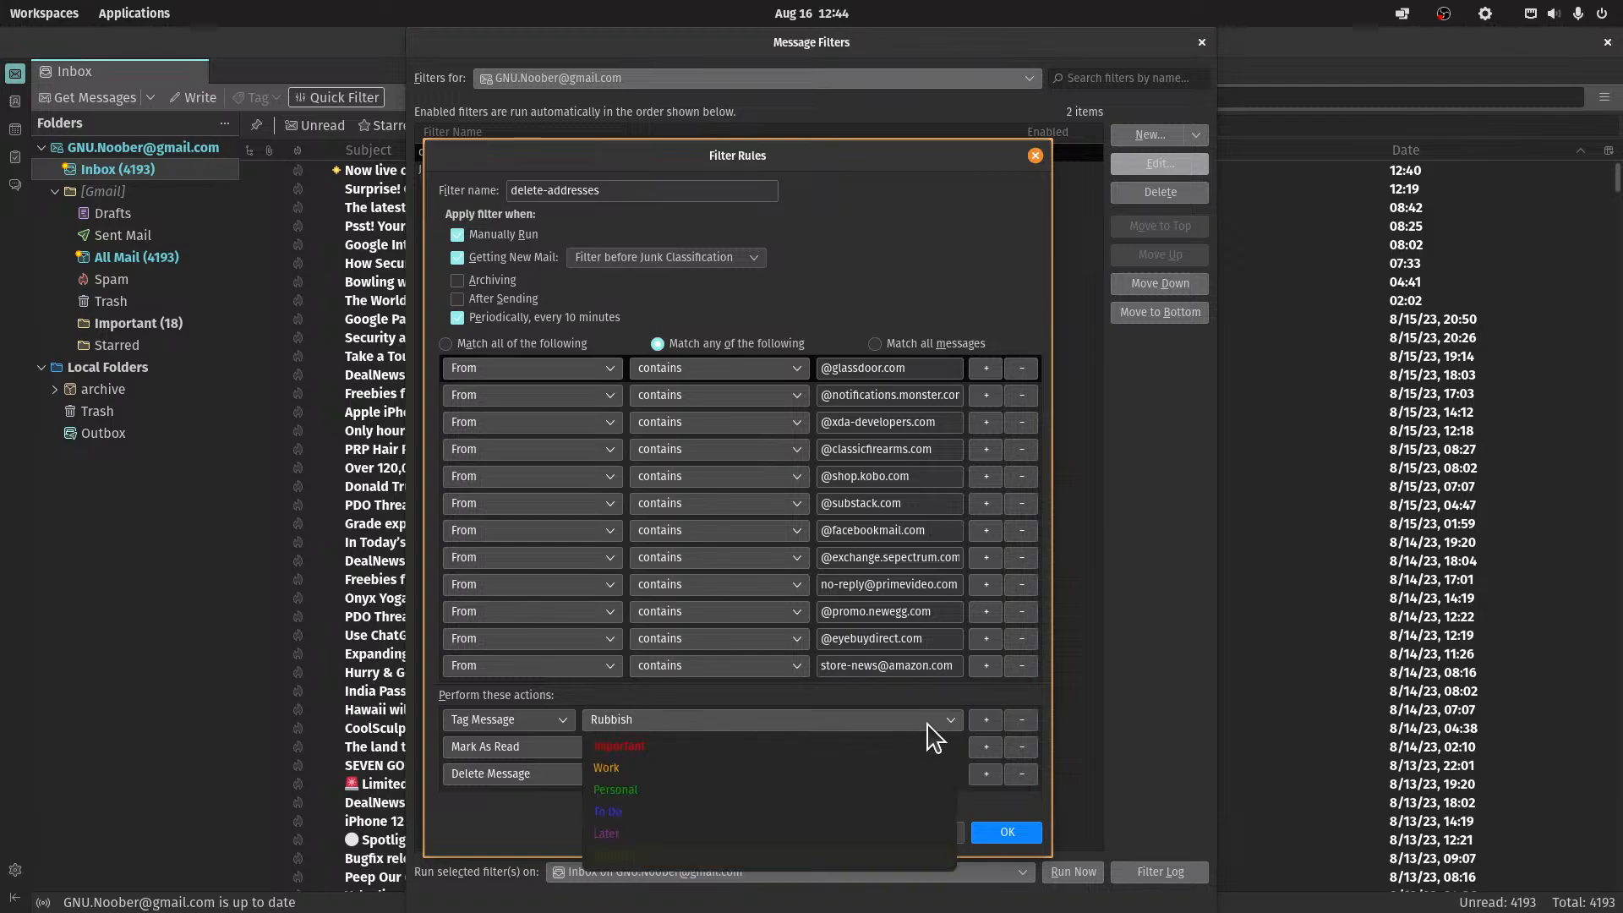
left_click(634, 857)
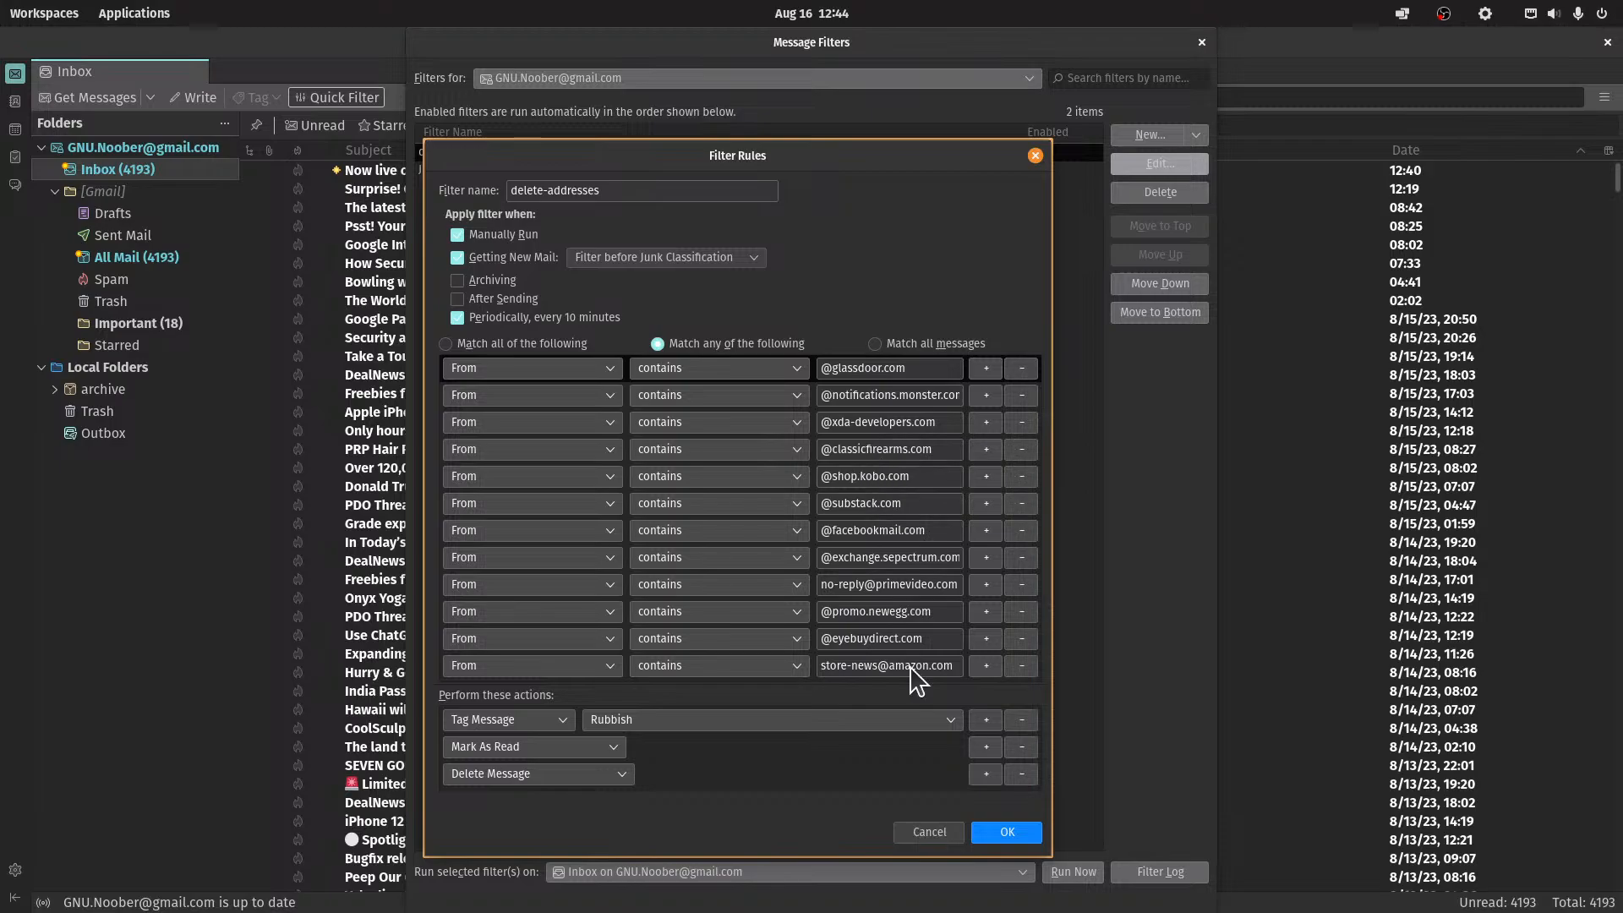
left_click(1007, 832)
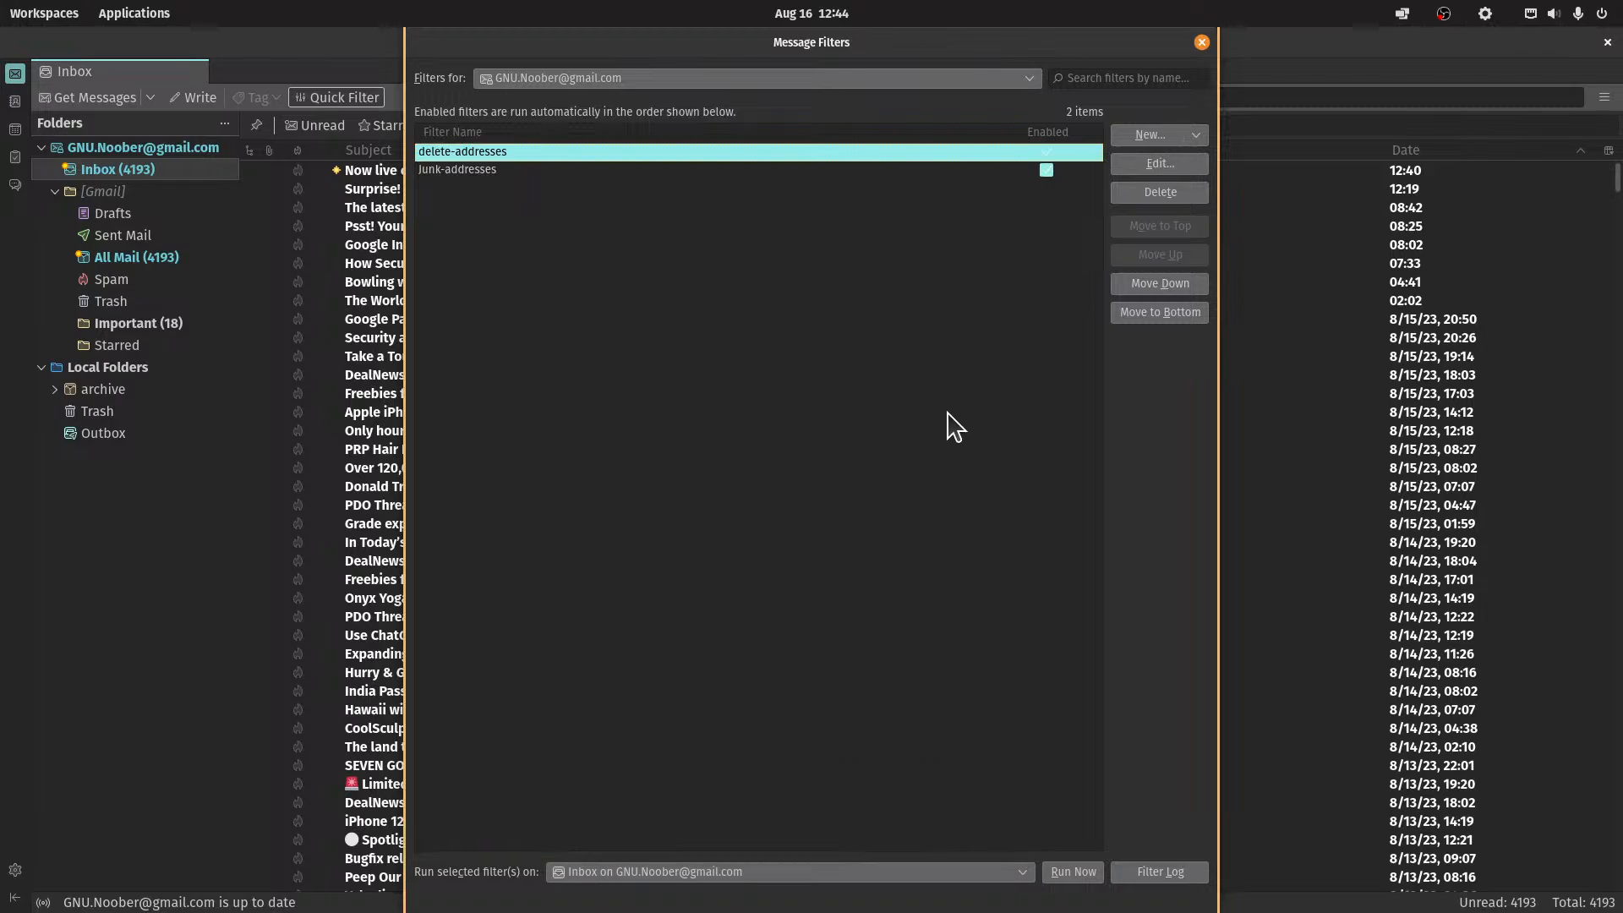
Open the Junk-addresses filter's rules and review its sender conditions and actions
left_click(503, 171)
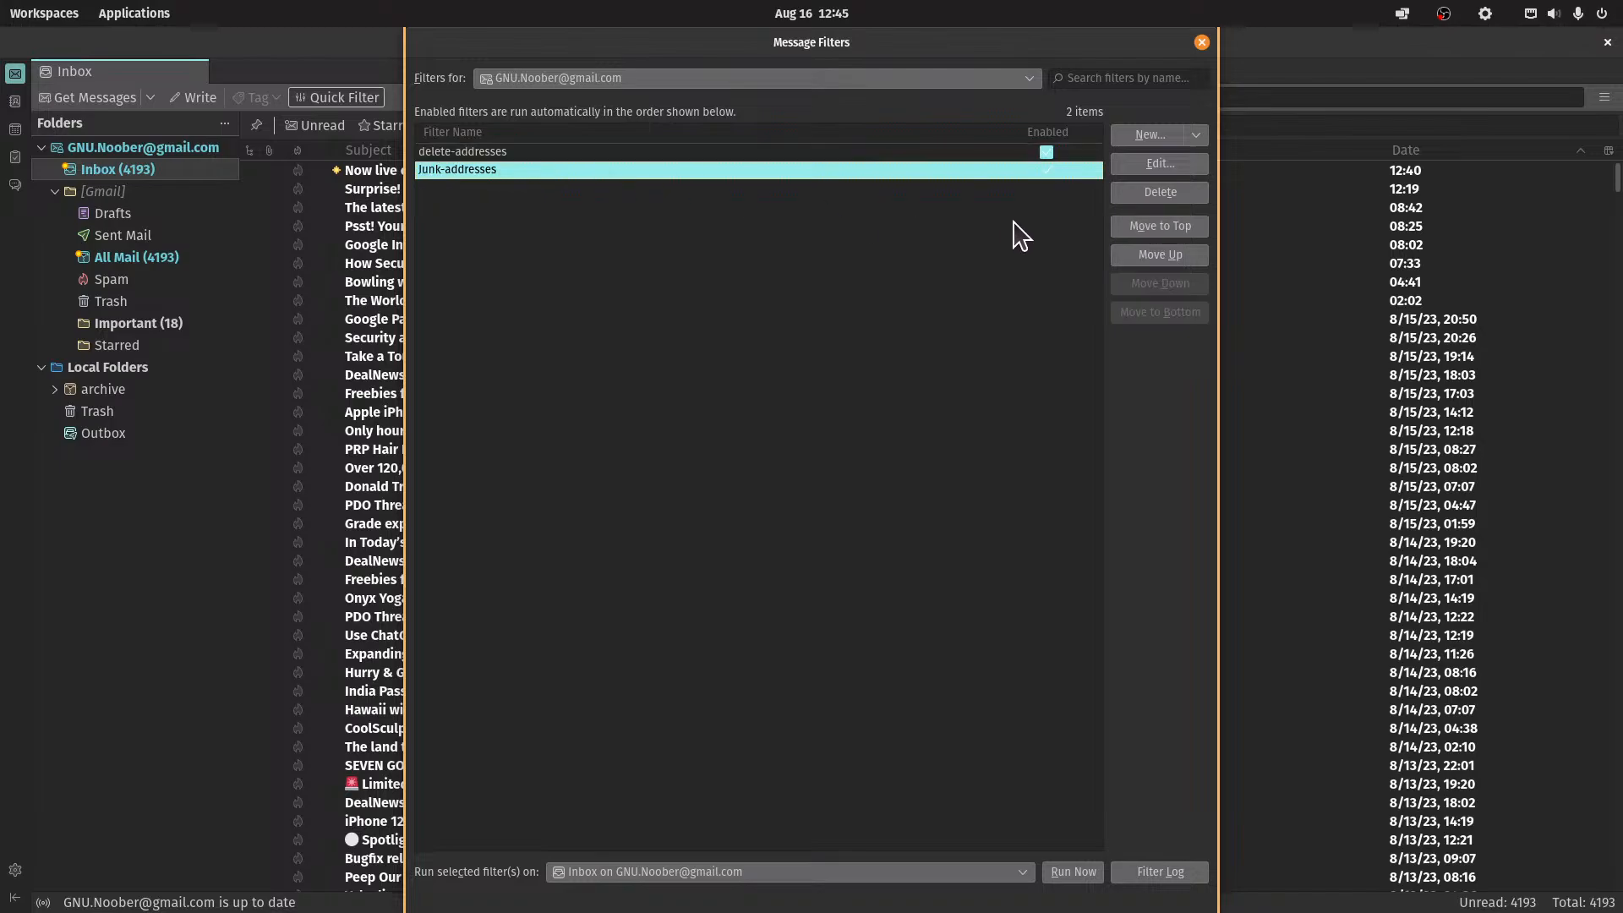
left_click(1133, 166)
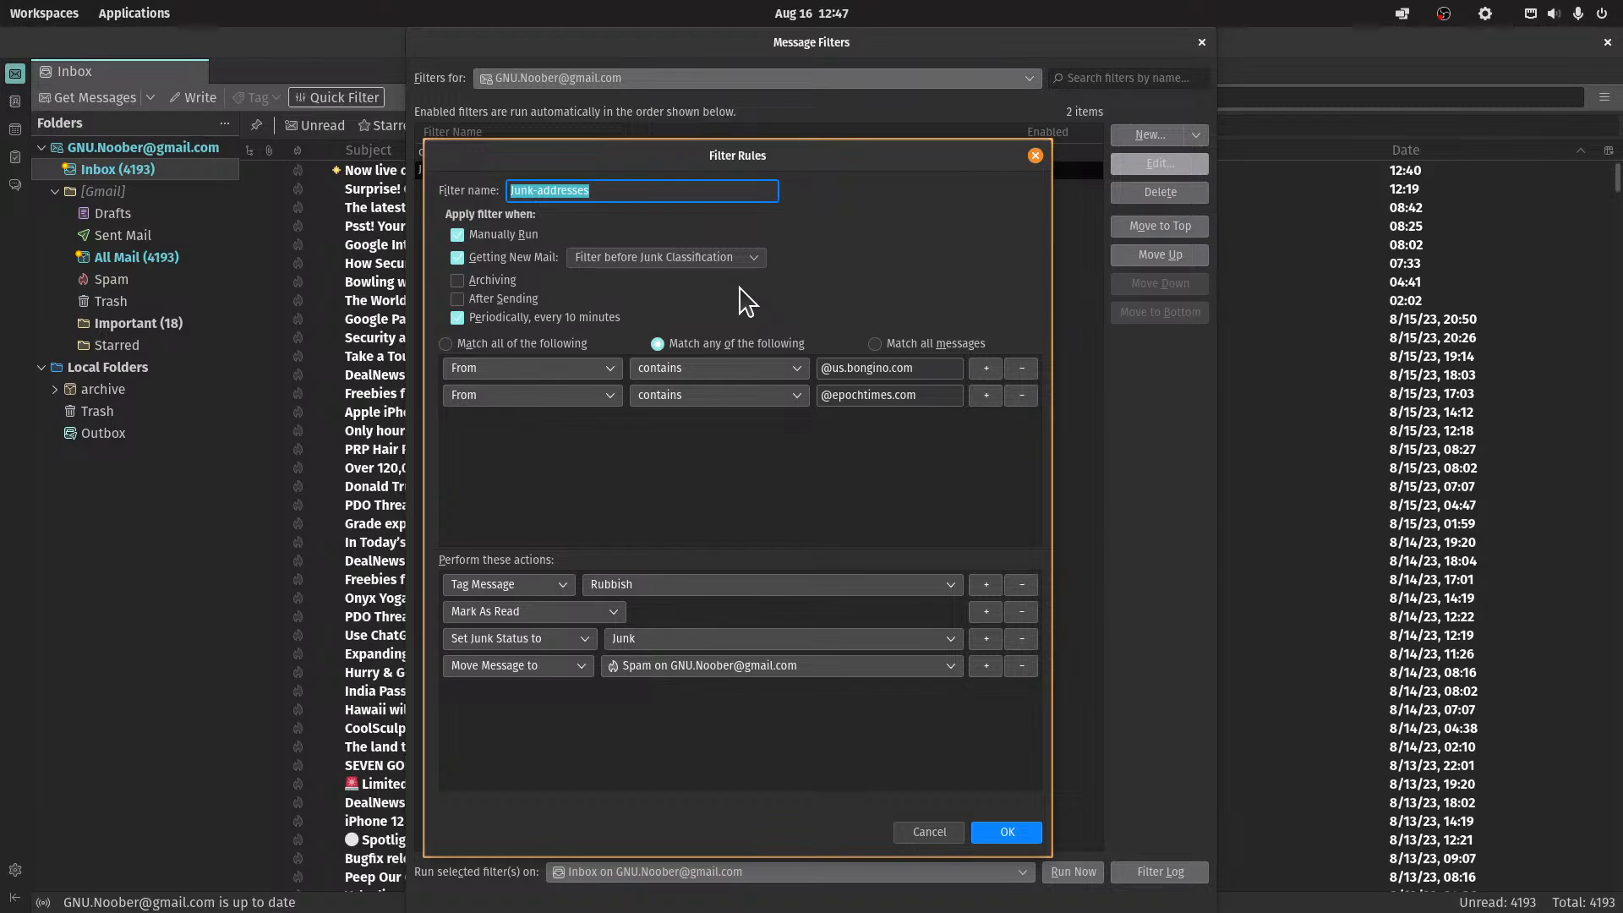
left_click(1008, 834)
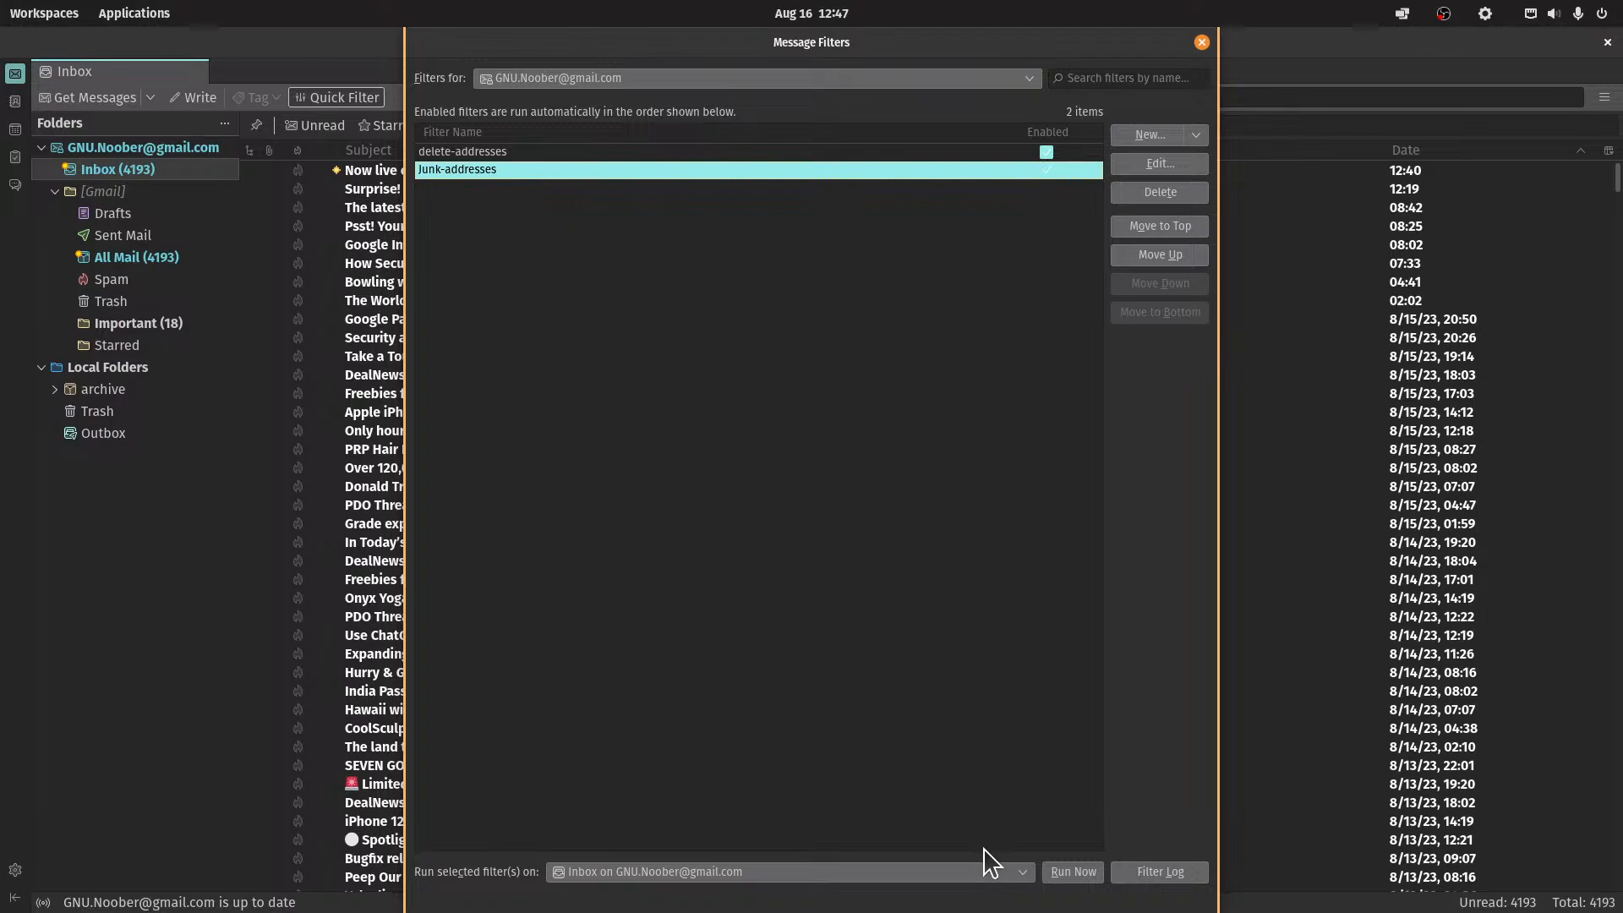
Run the Junk-addresses filter on the Gmail Trash folder
left_click(1011, 879)
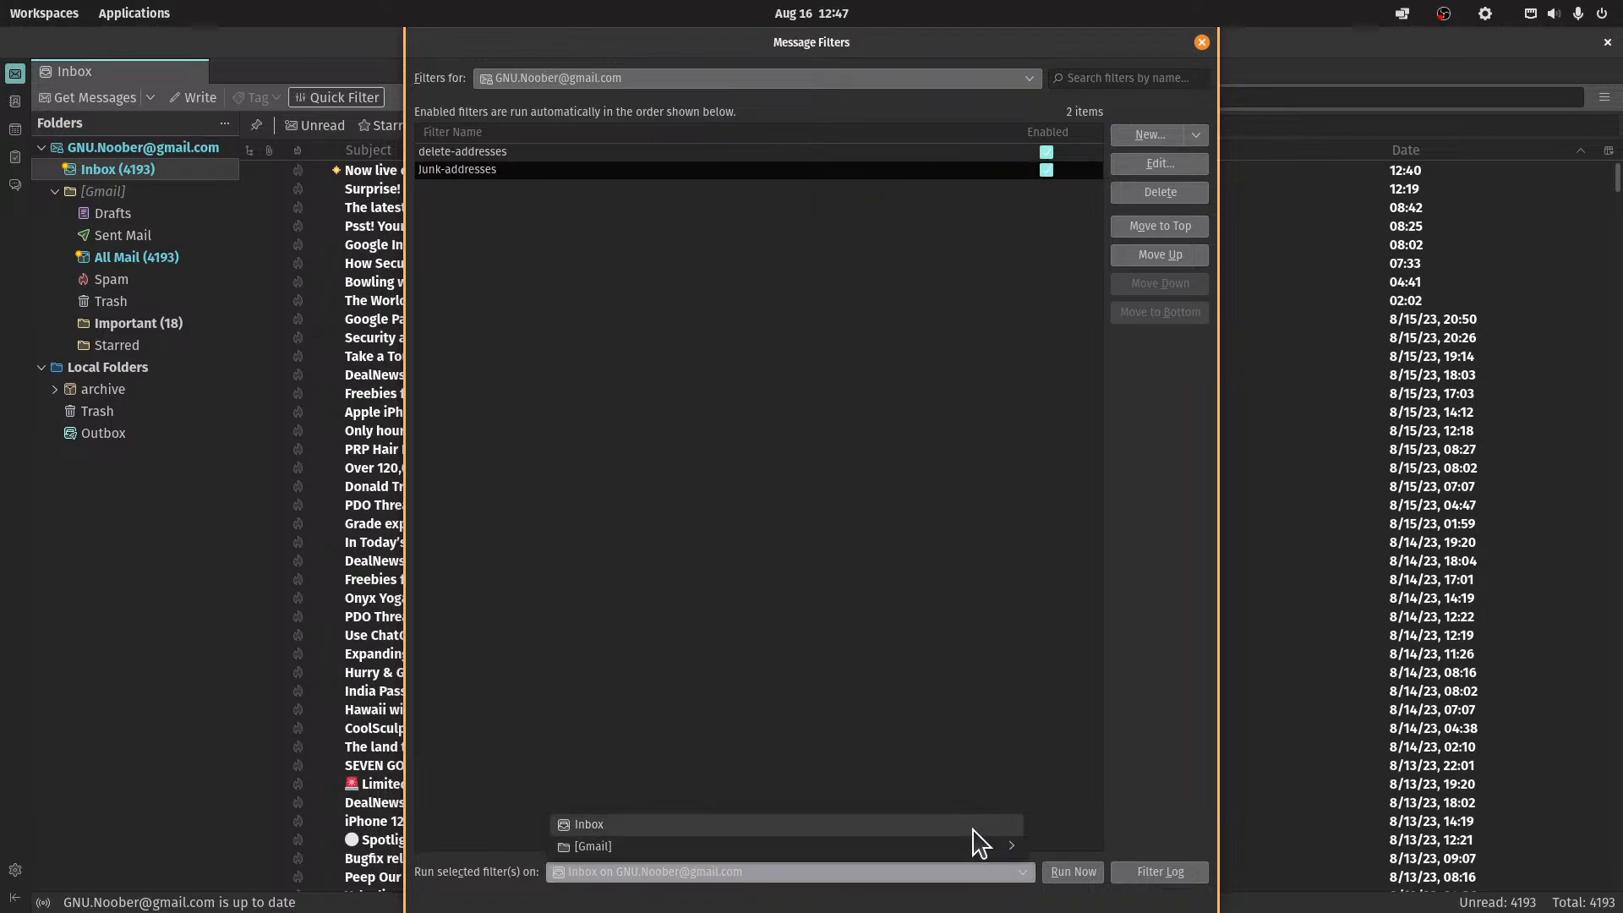
mouse_move(962, 844)
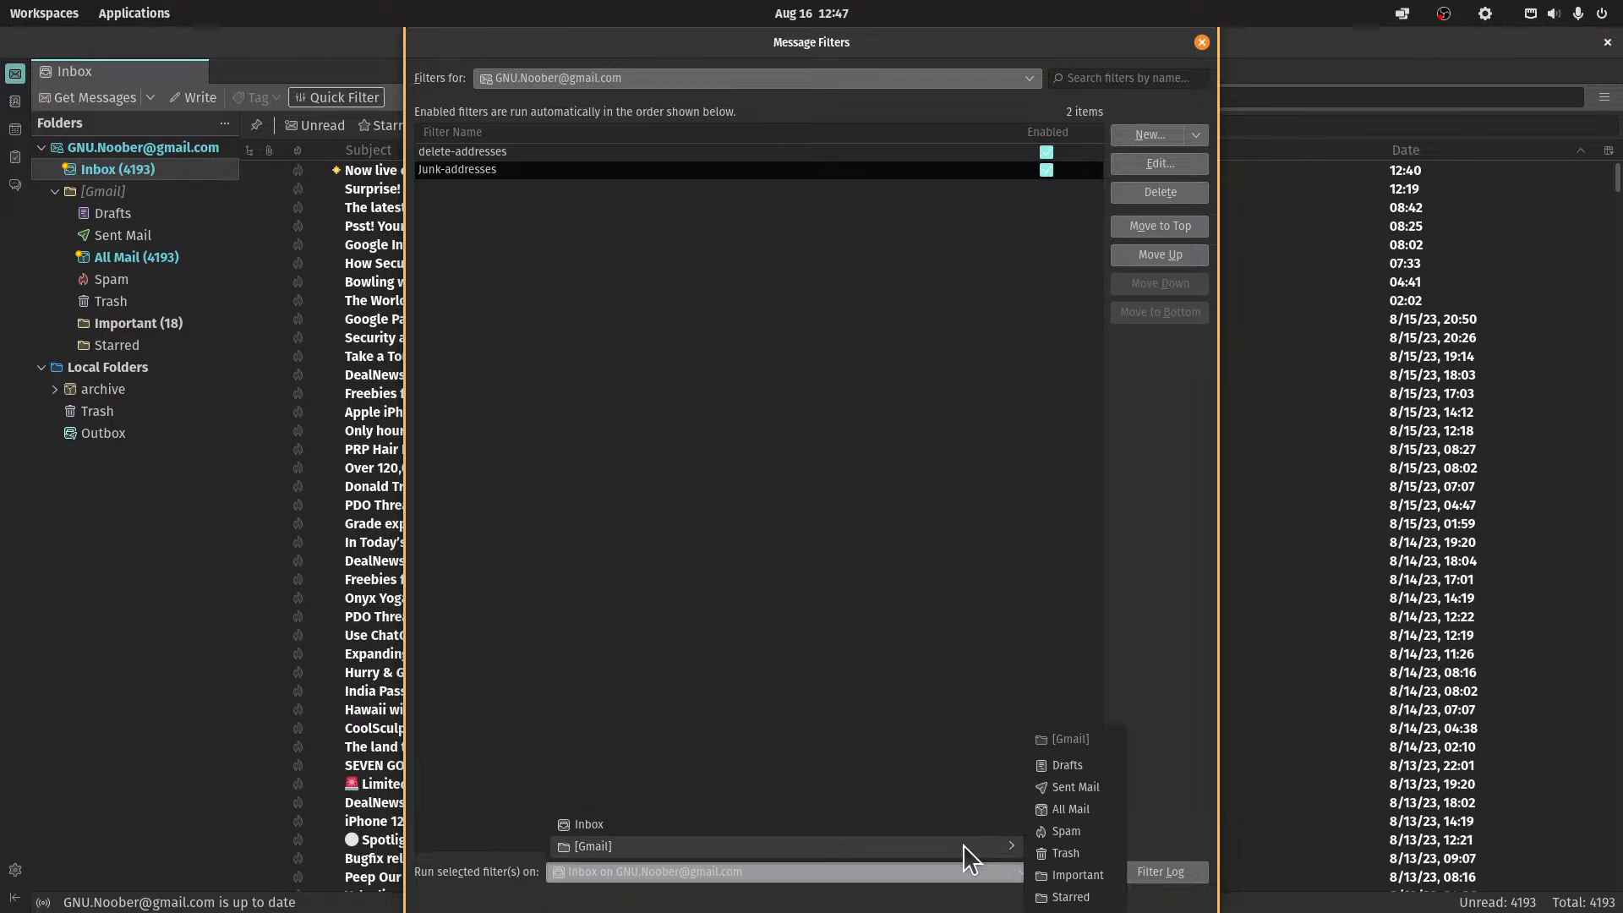
left_click(1074, 854)
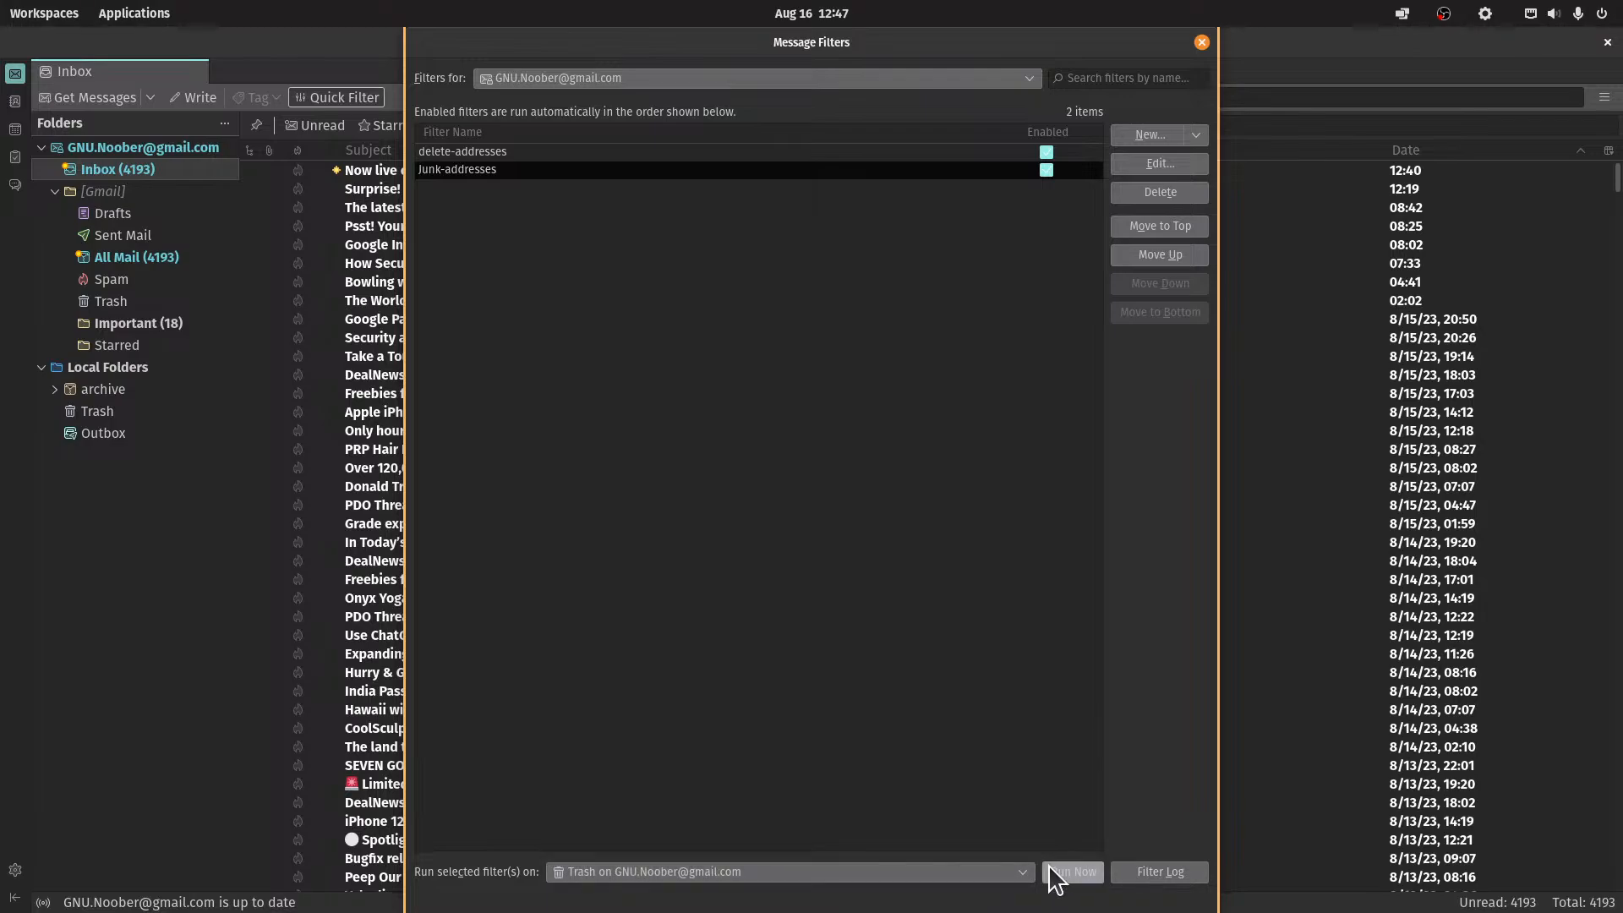
left_click(521, 172)
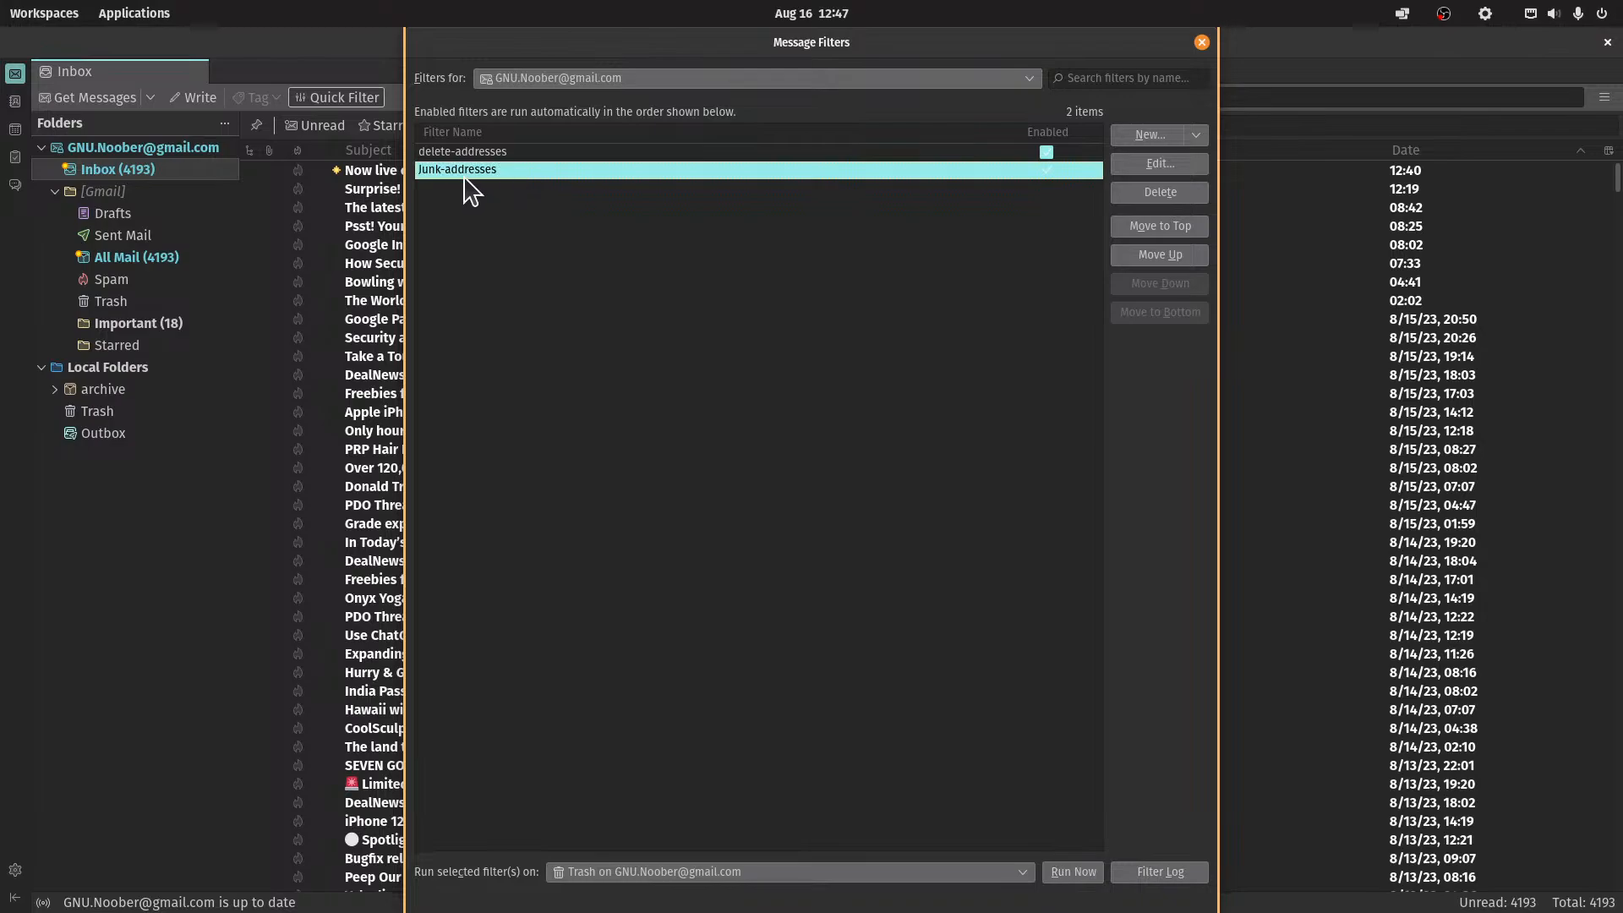
left_click(1072, 872)
Check in the Junk-addresses filter's rules when the filter is applied, without saving anything
left_click(1131, 164)
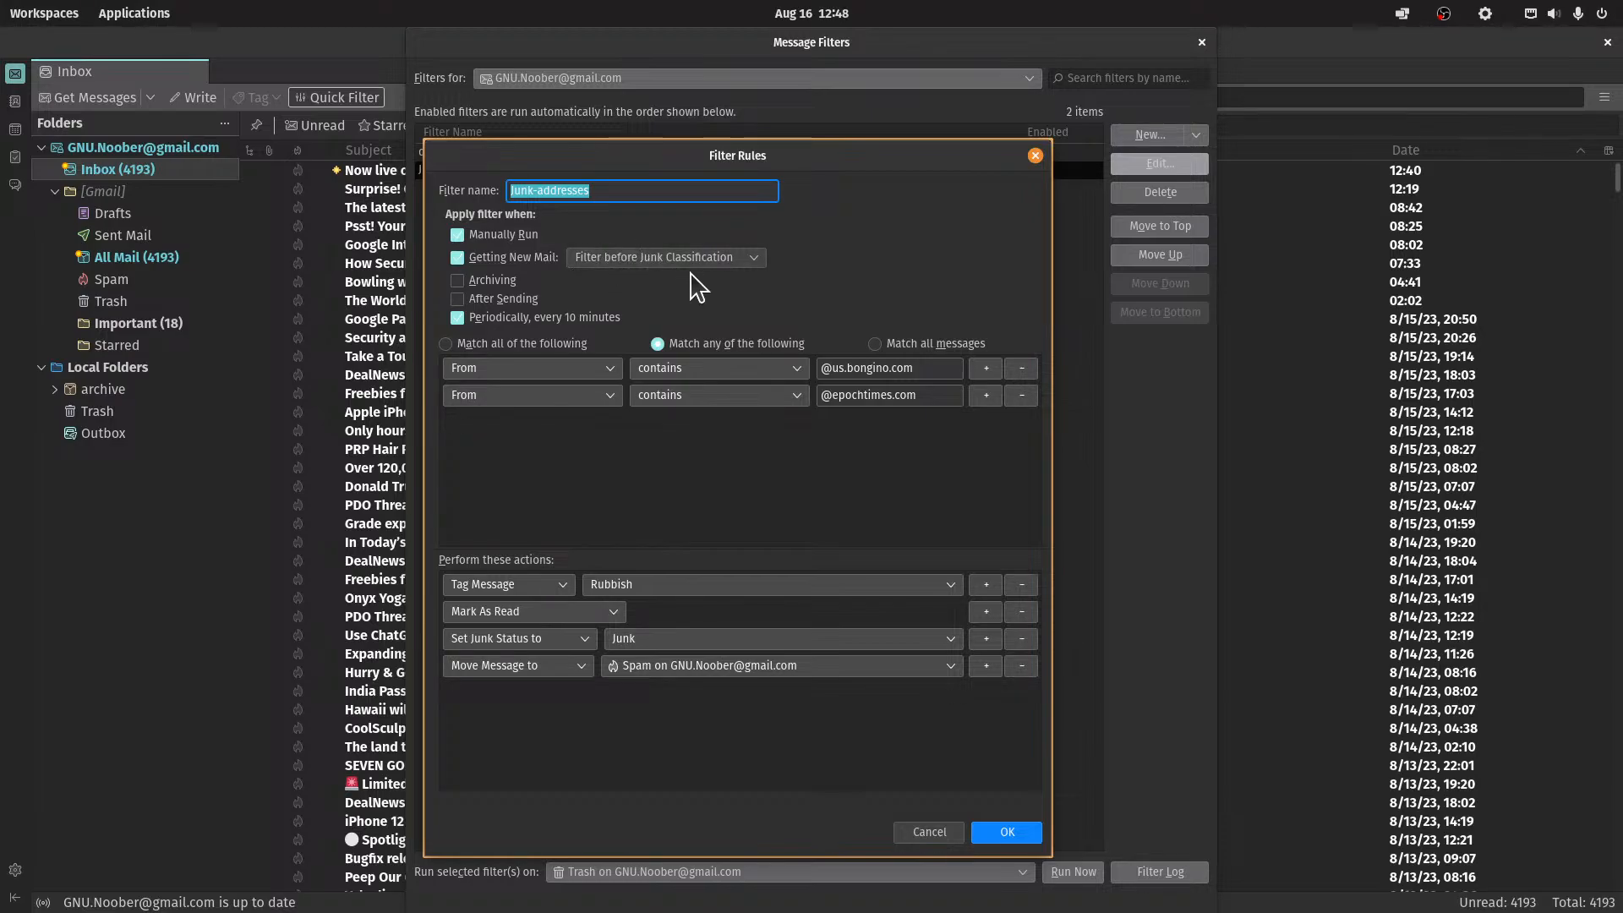
left_click(930, 833)
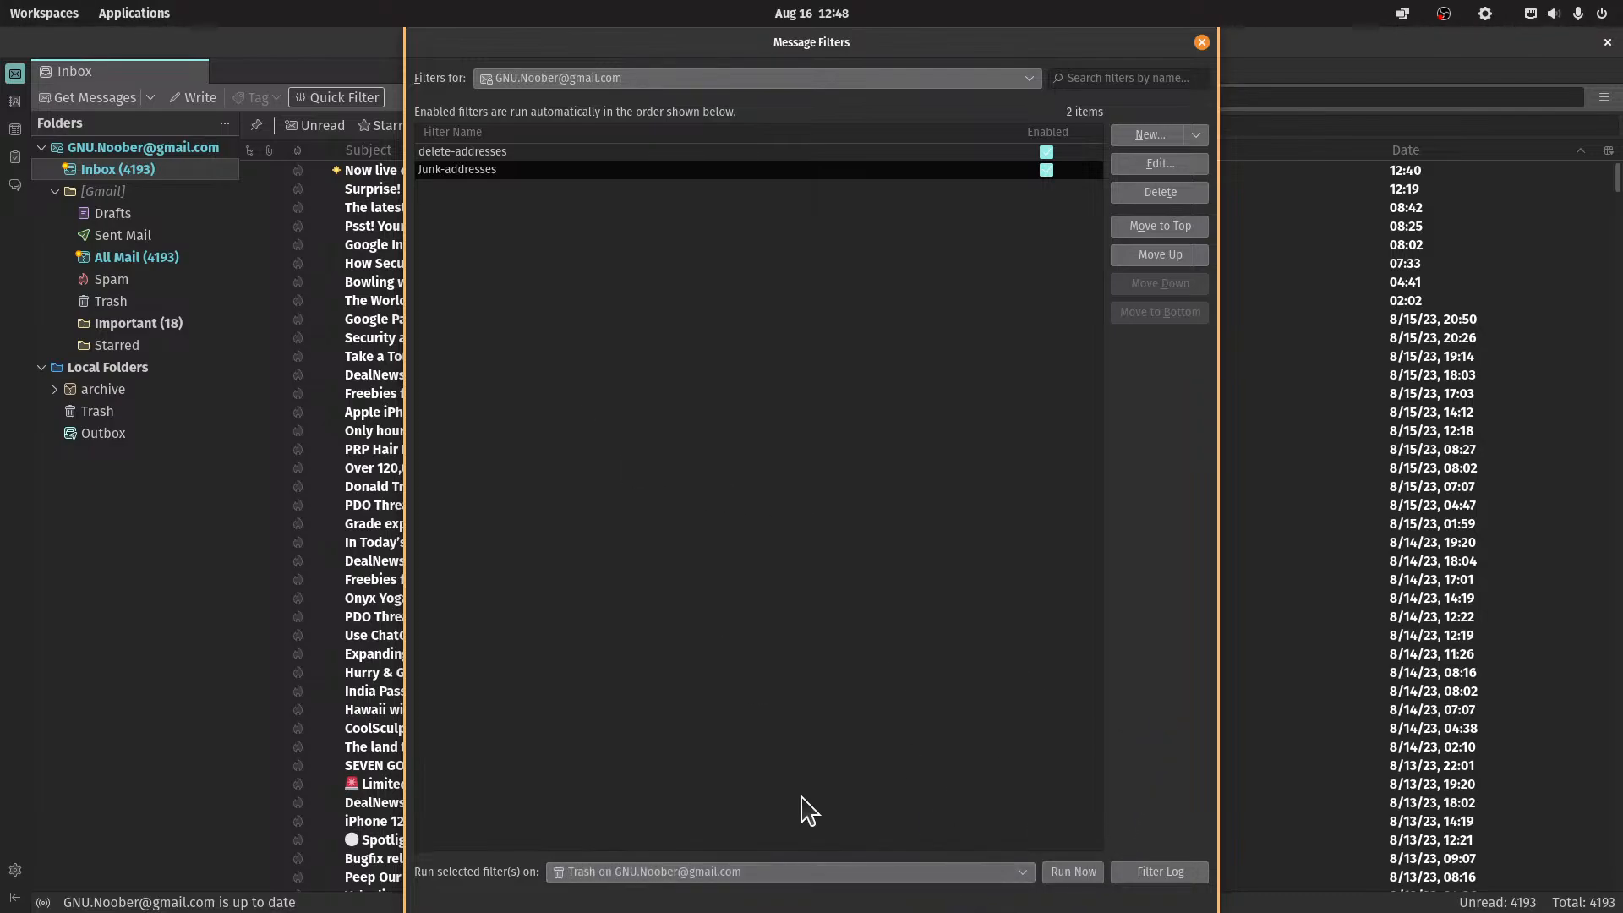
left_click(723, 171)
left_click(1162, 166)
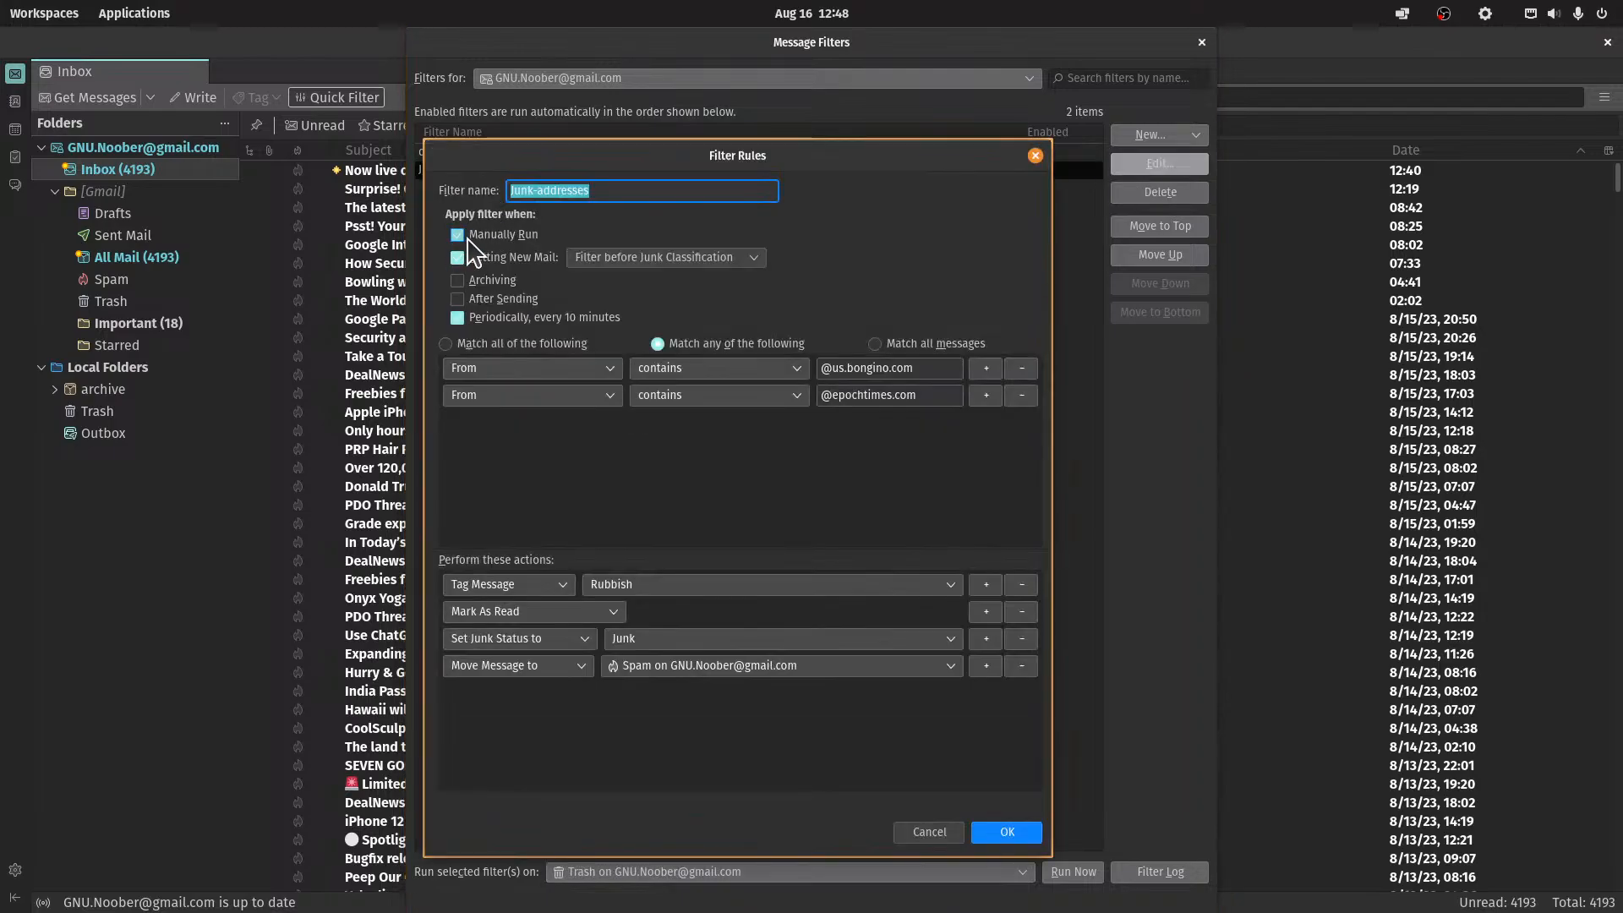
left_click(930, 833)
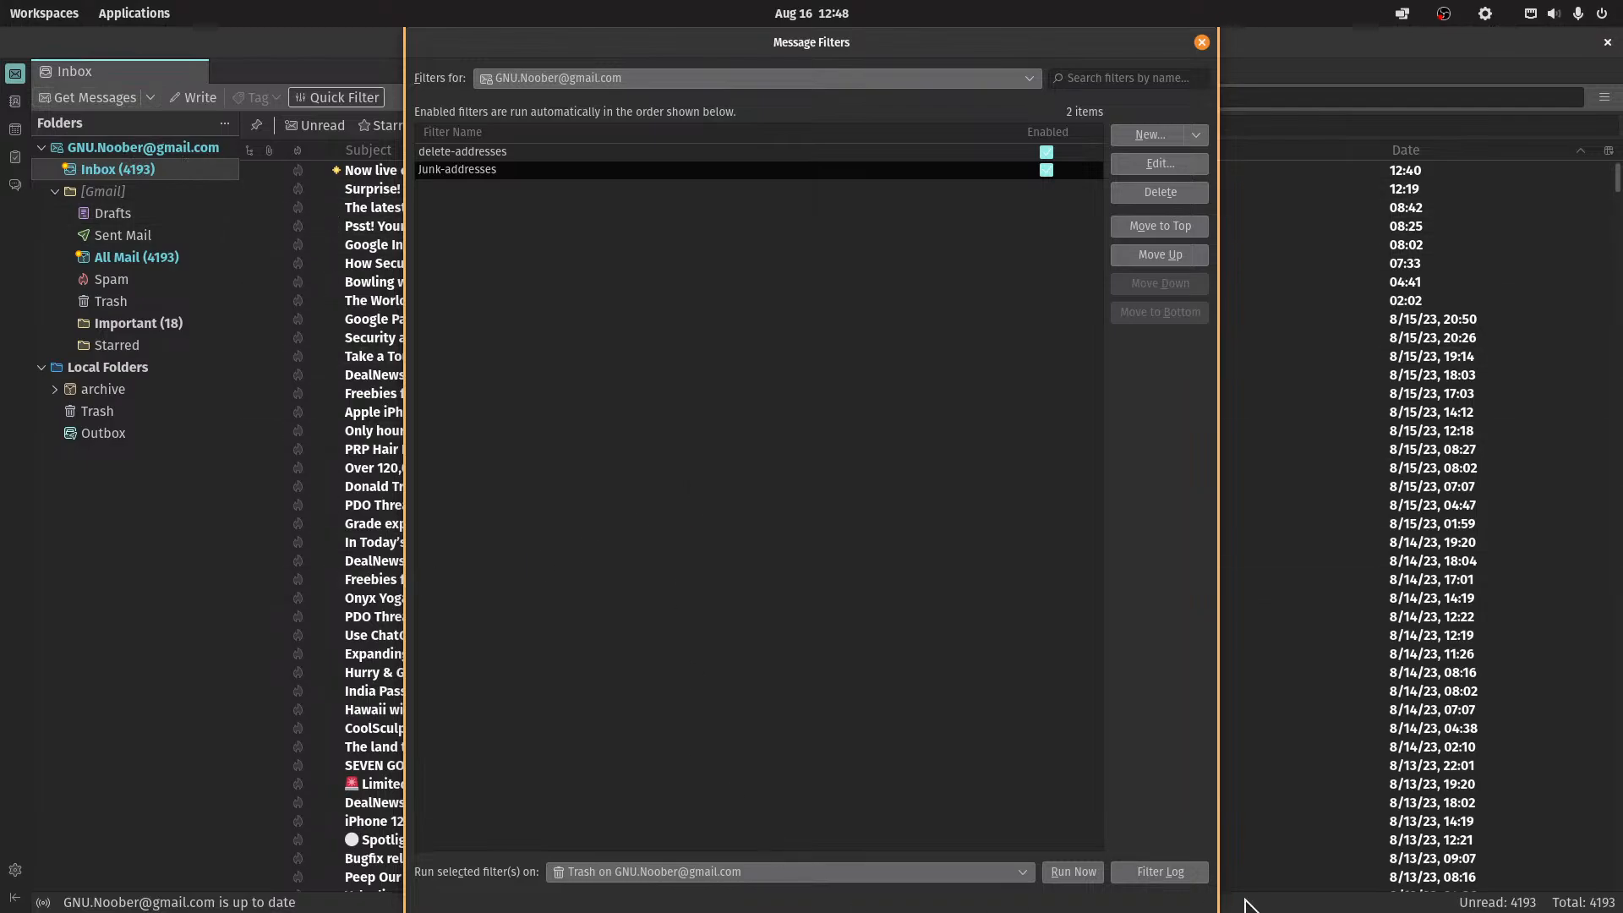
Close the Message Filters and look through the inbox's older and newest messages
left_click(1203, 42)
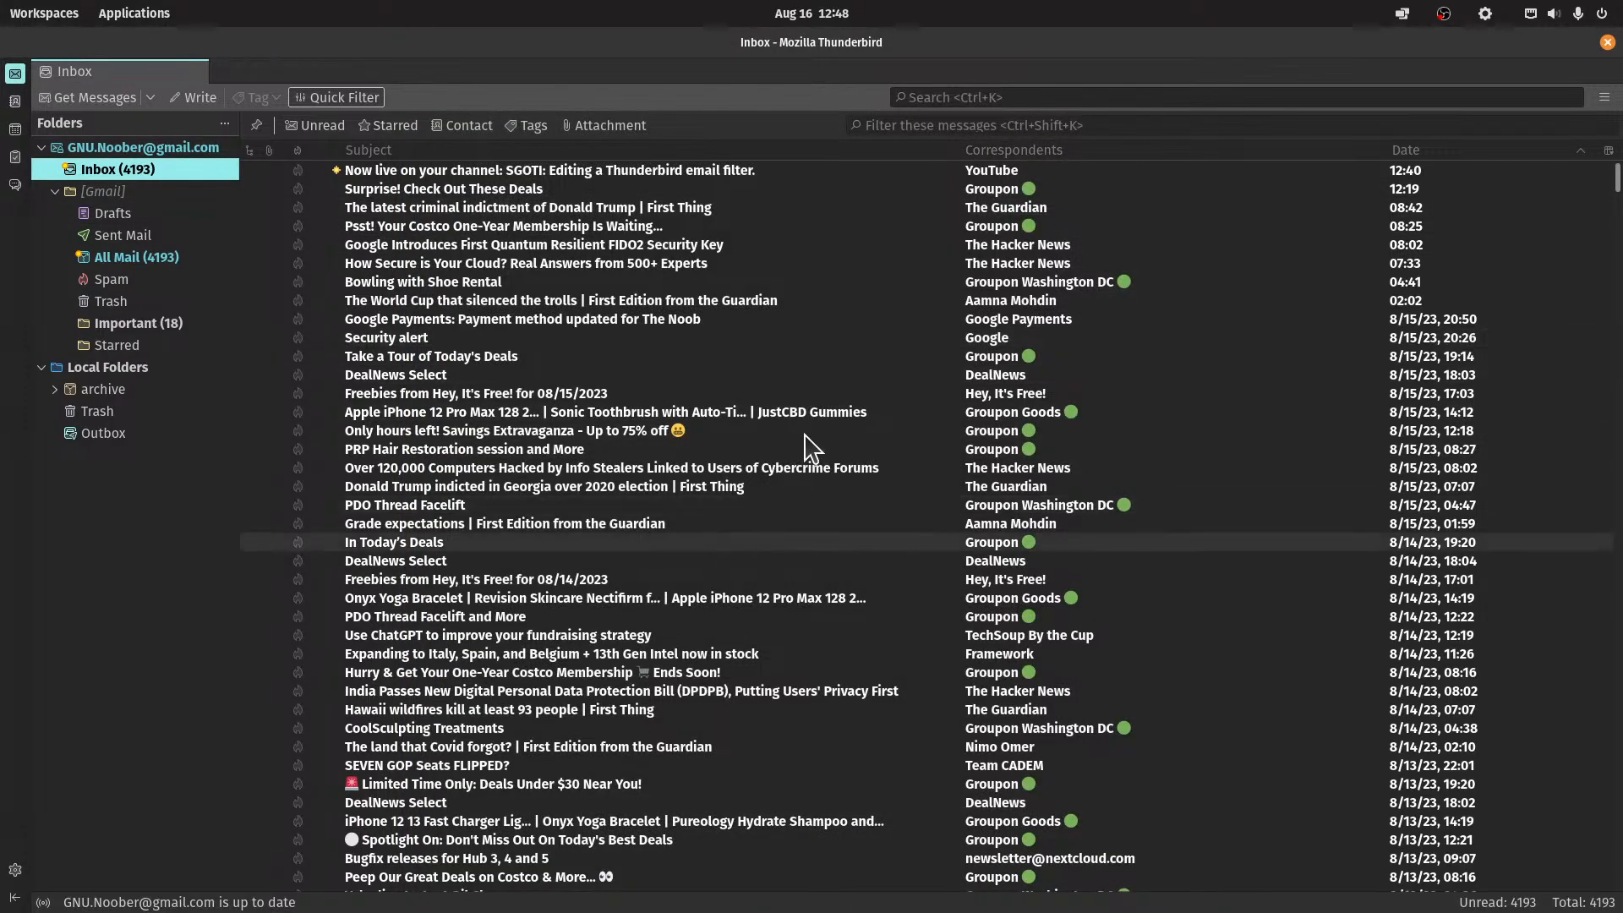
scroll(807, 448, "down", 20)
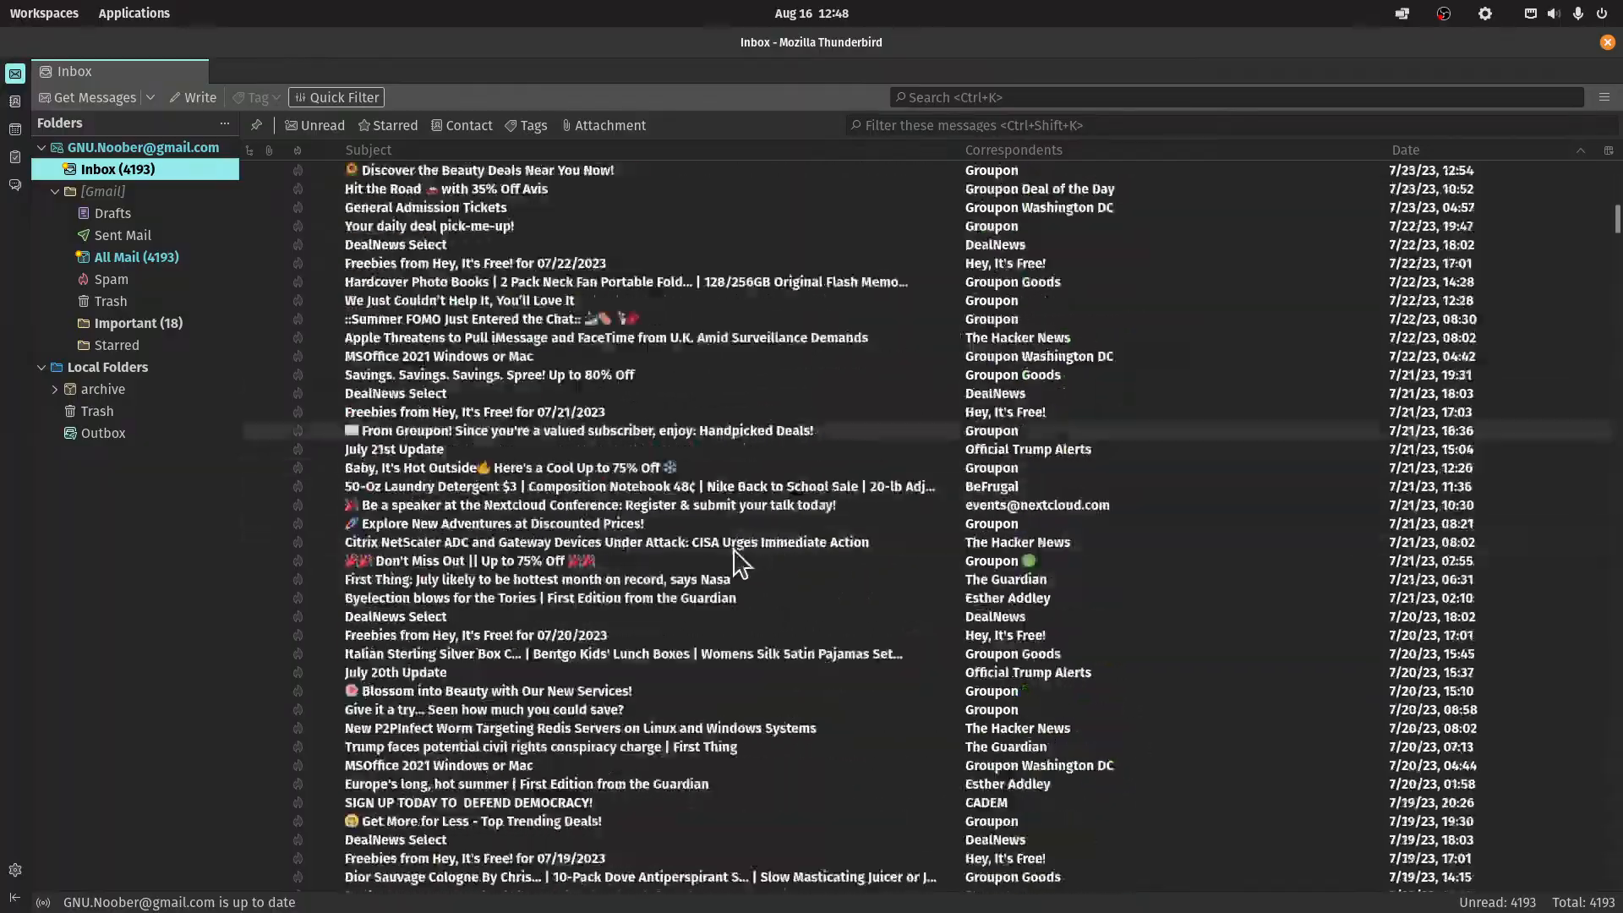
scroll(741, 562, "down", 20)
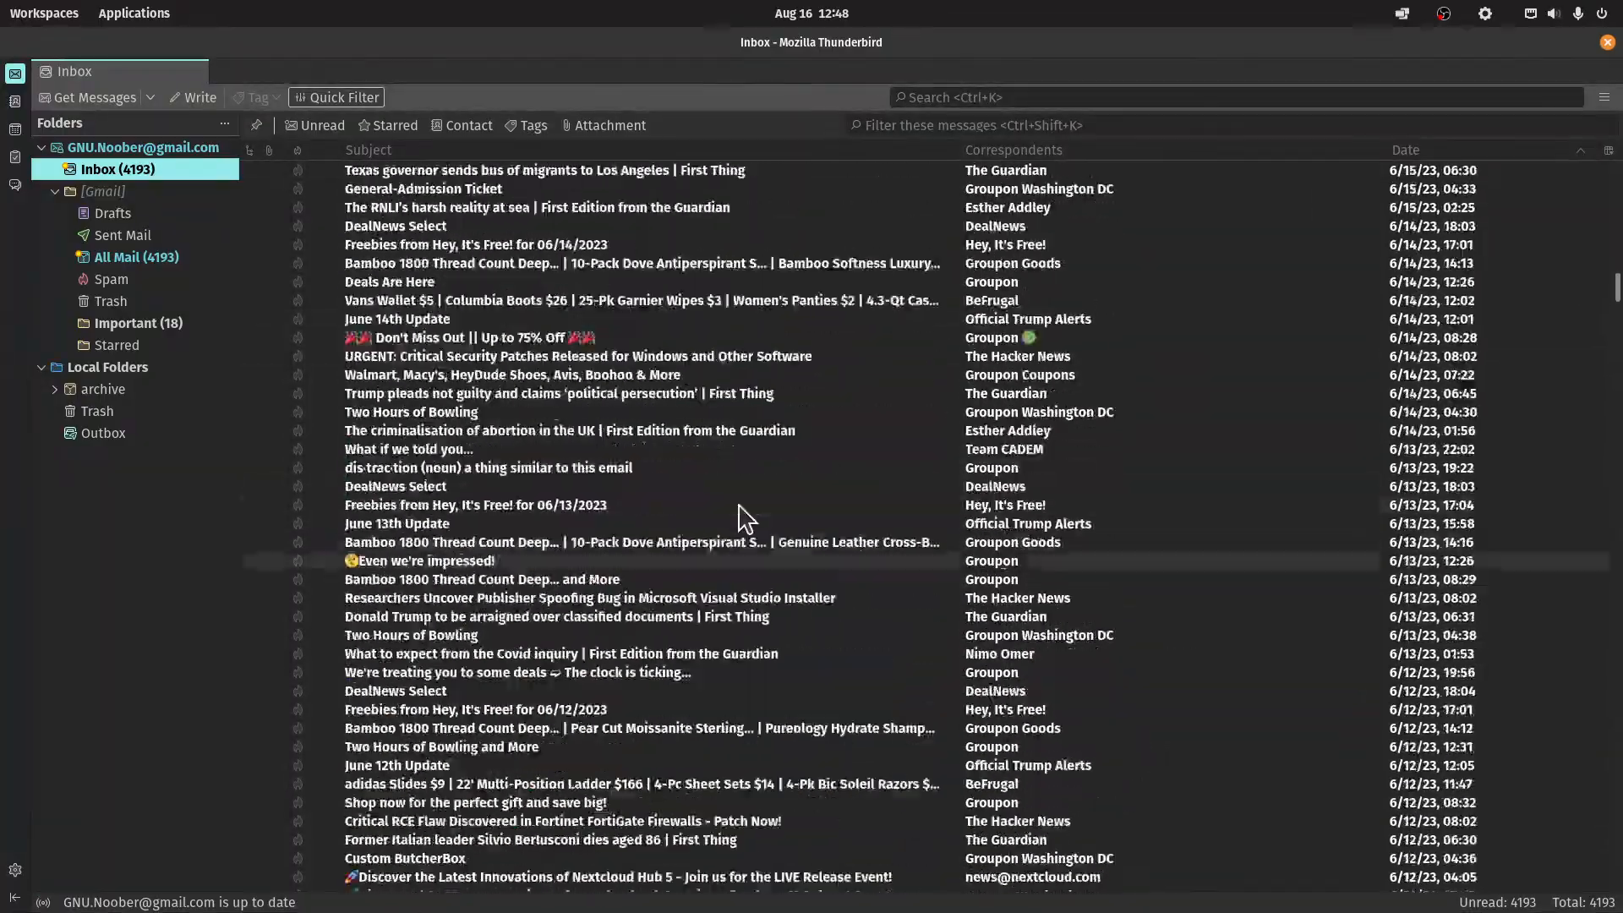
scroll(746, 490, "up", 20)
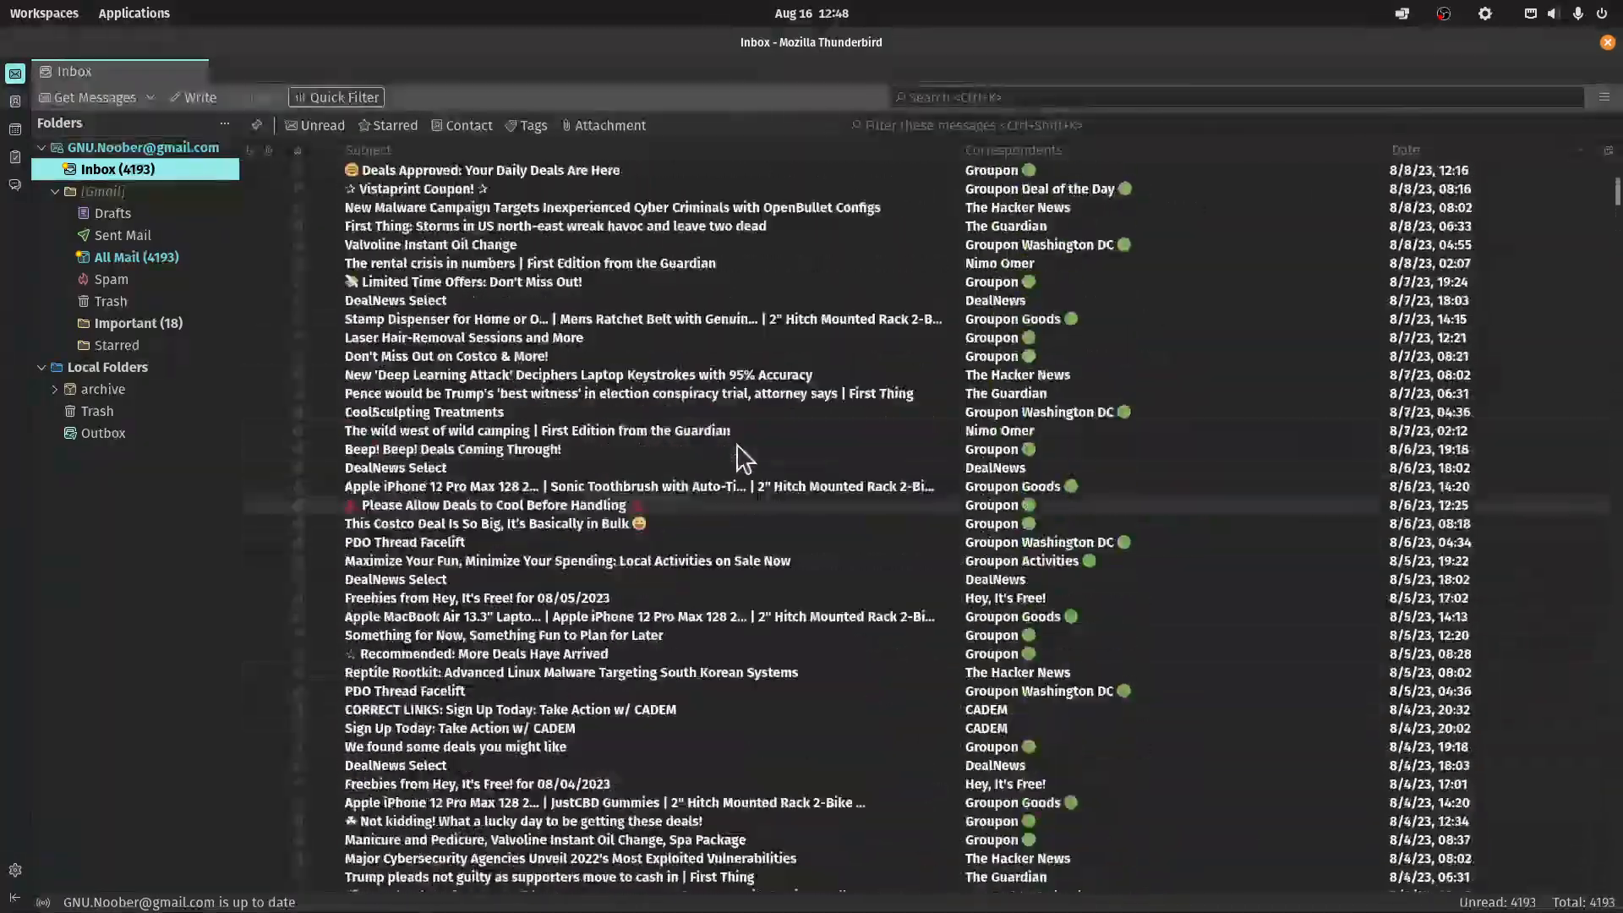
scroll(742, 459, "up", 20)
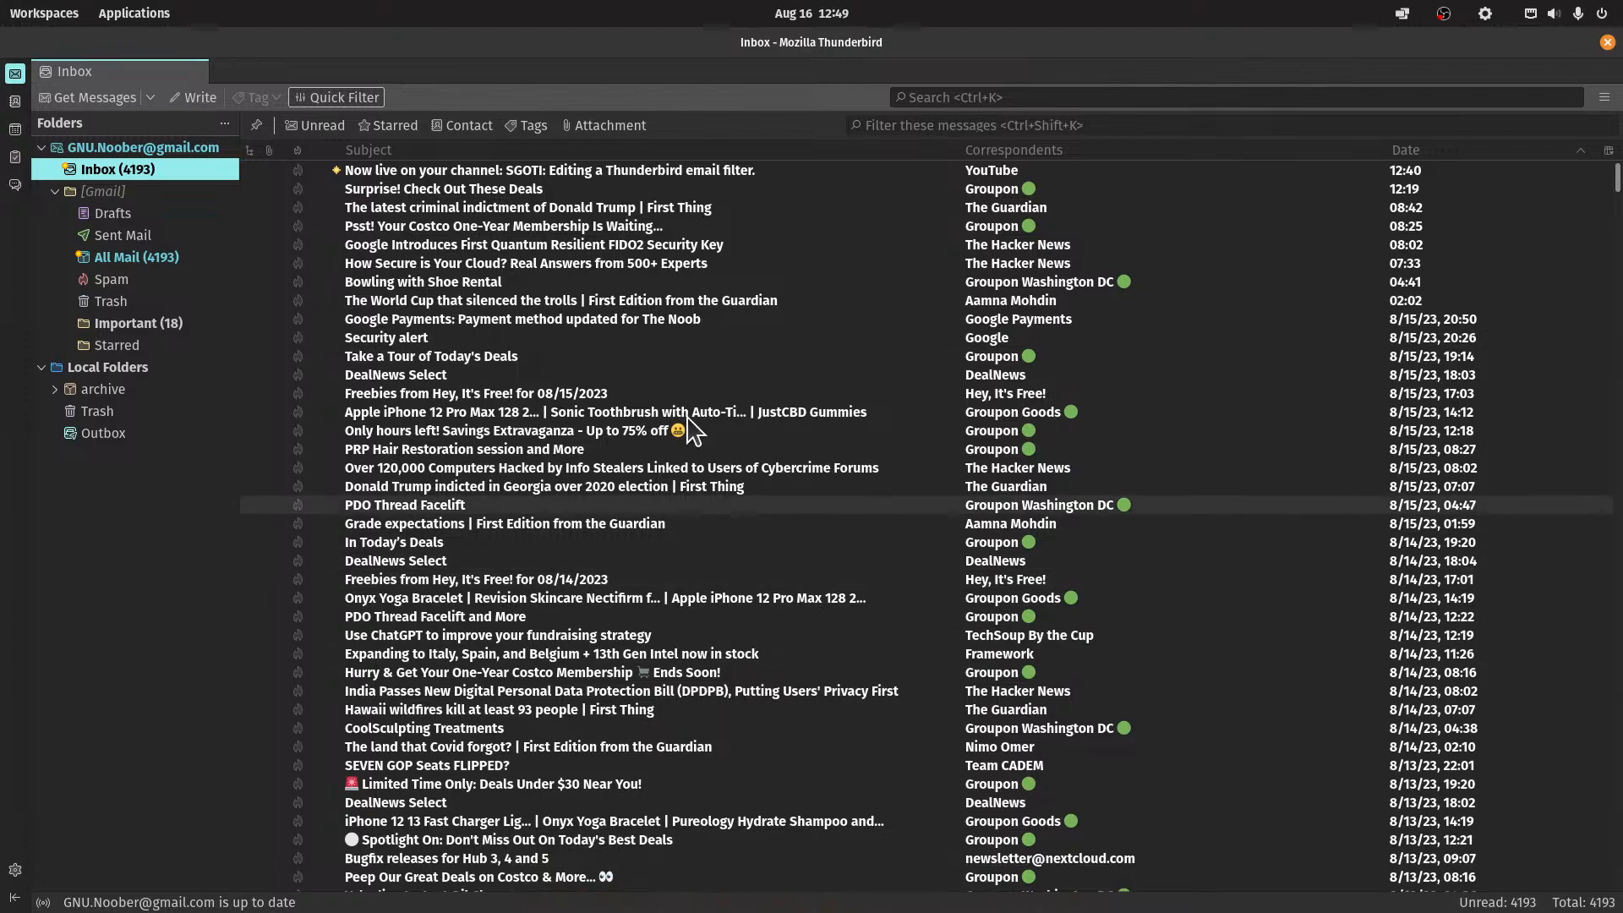
Open the Gmail account's Message Filters list for a quick look and close it
left_click(44, 13)
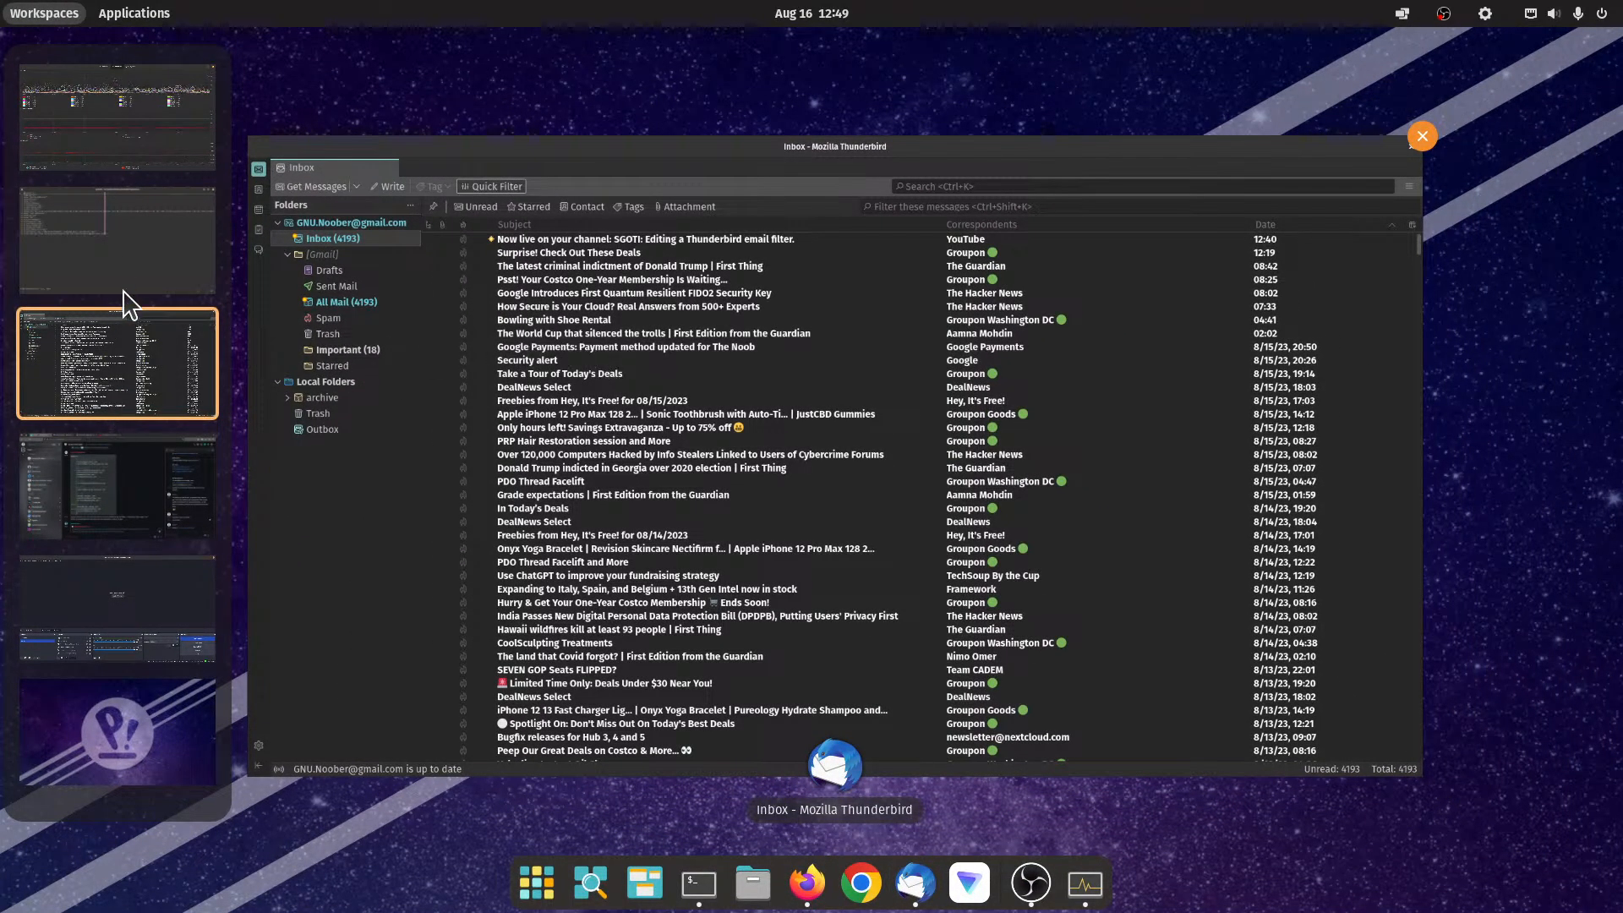
left_click(562, 362)
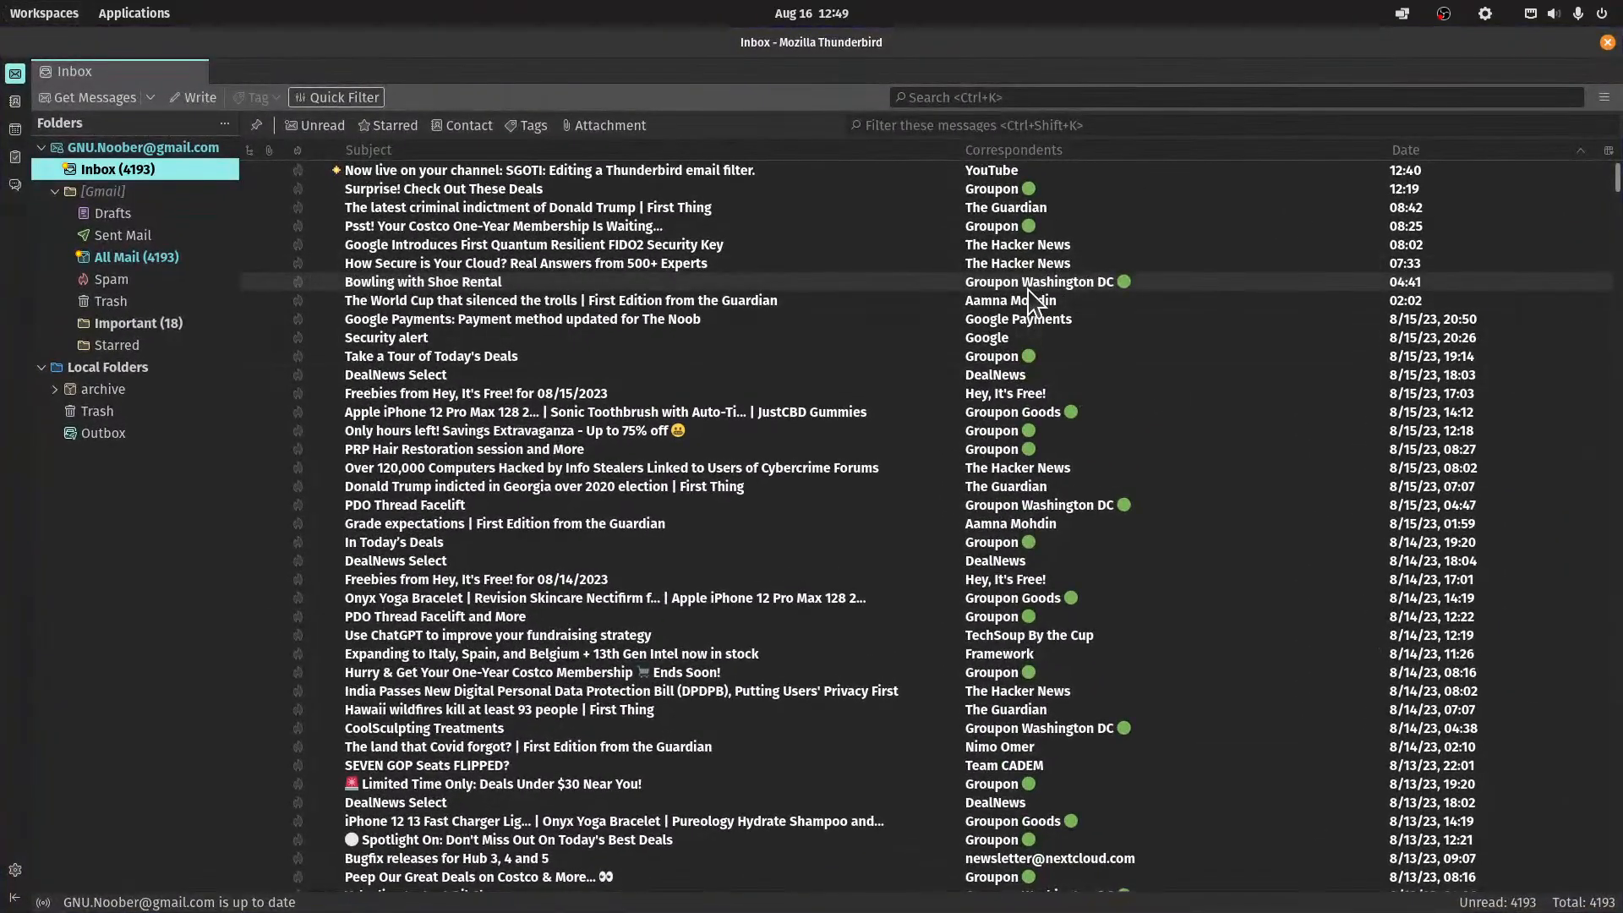
key("alt+t")
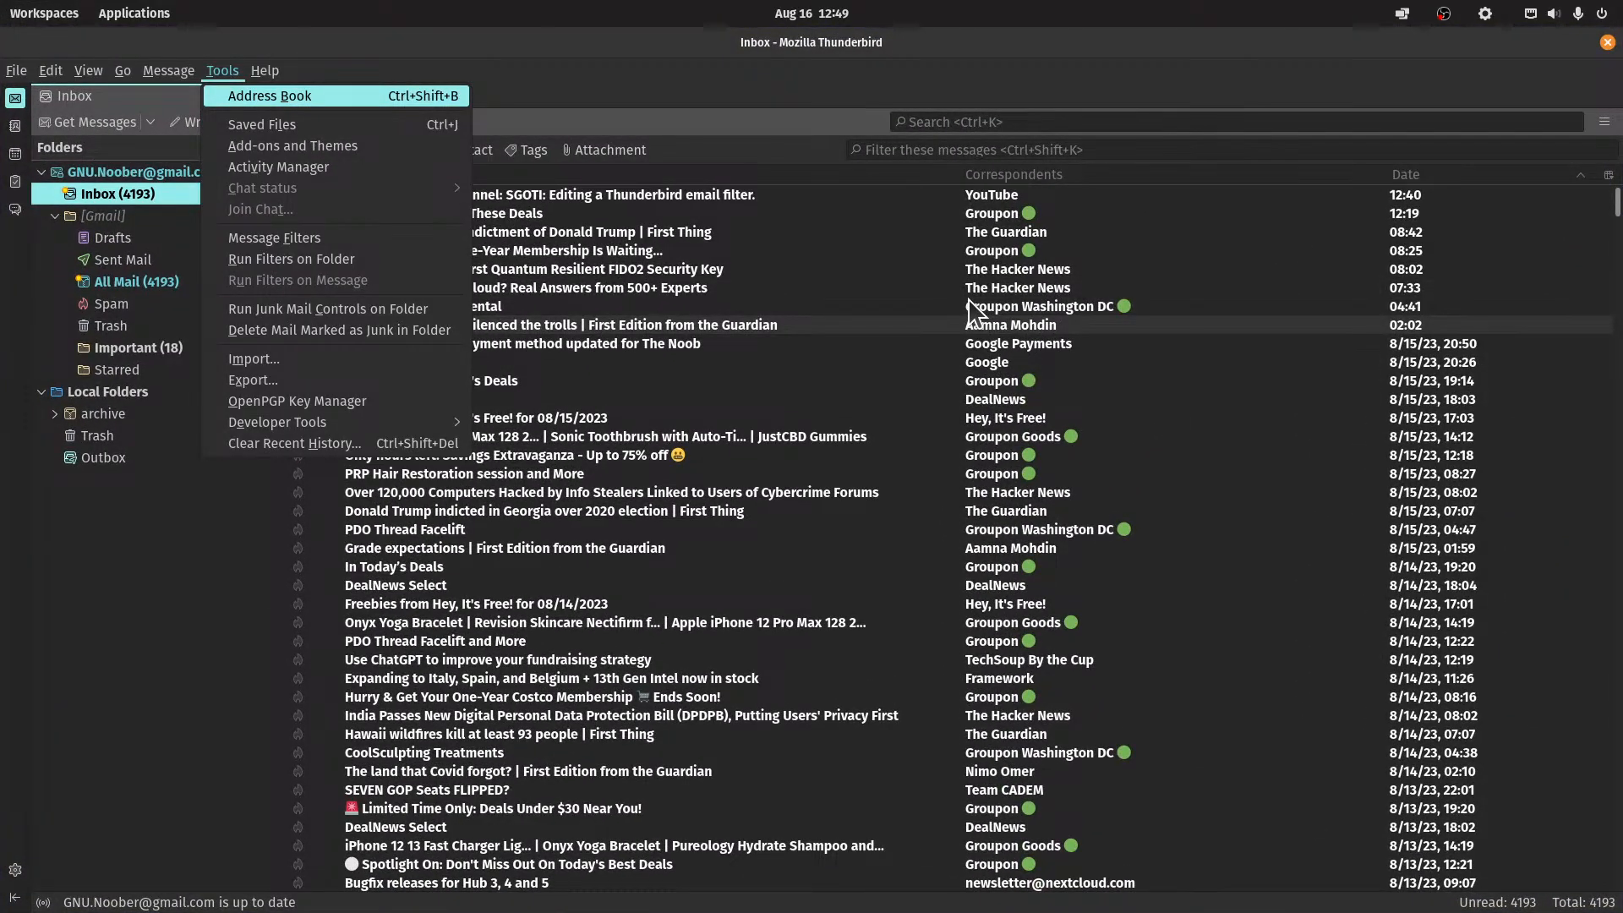
key("f")
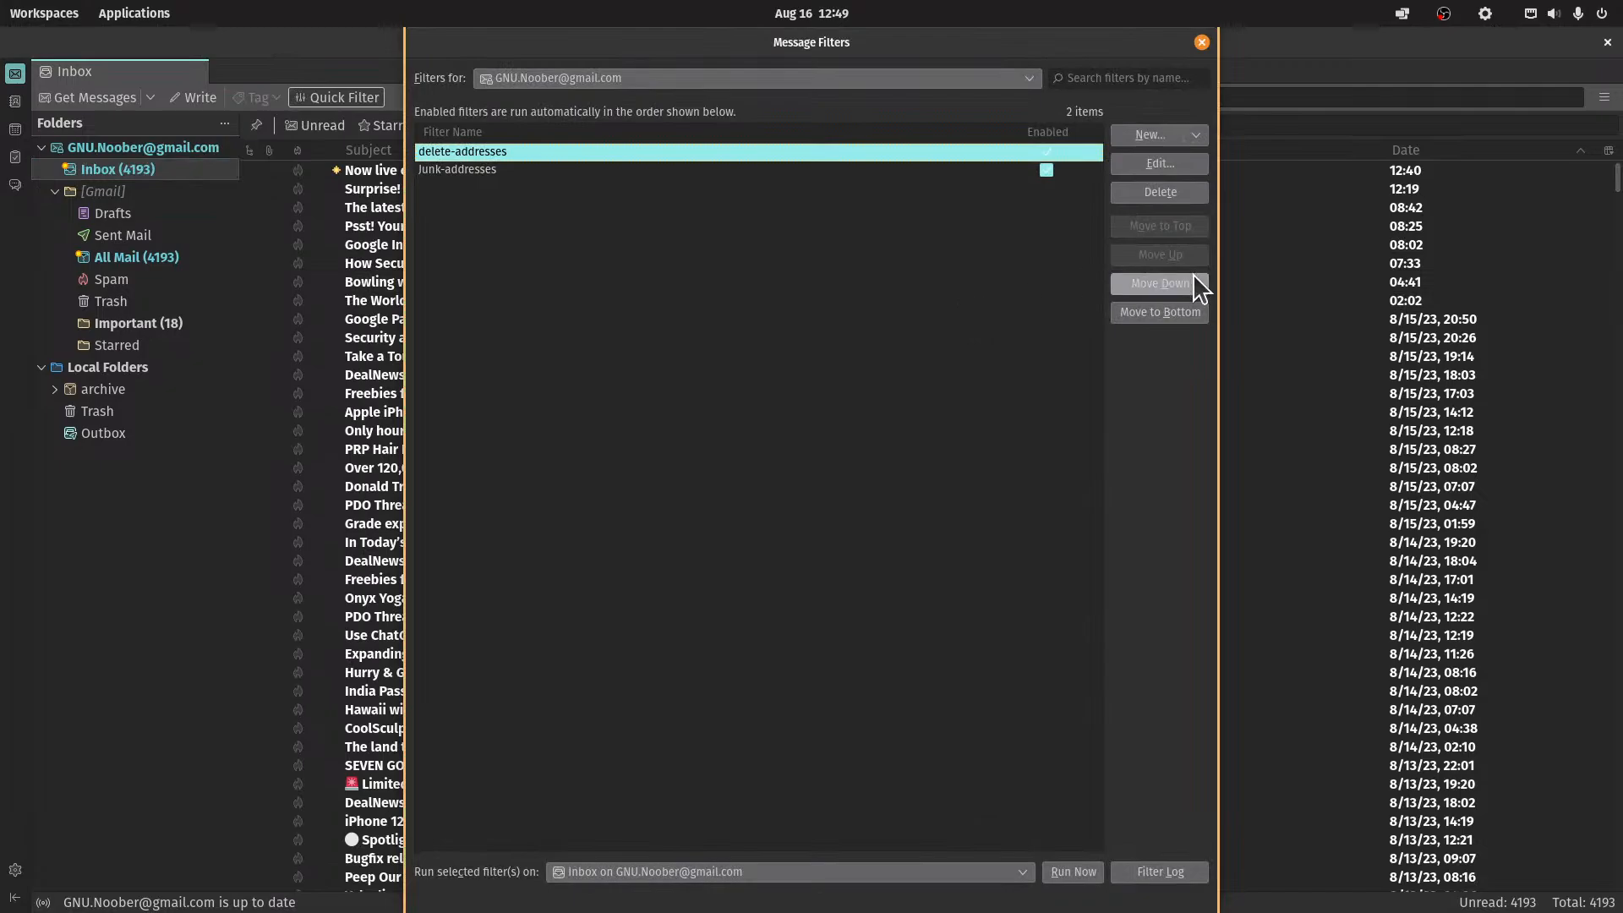
left_click(1201, 42)
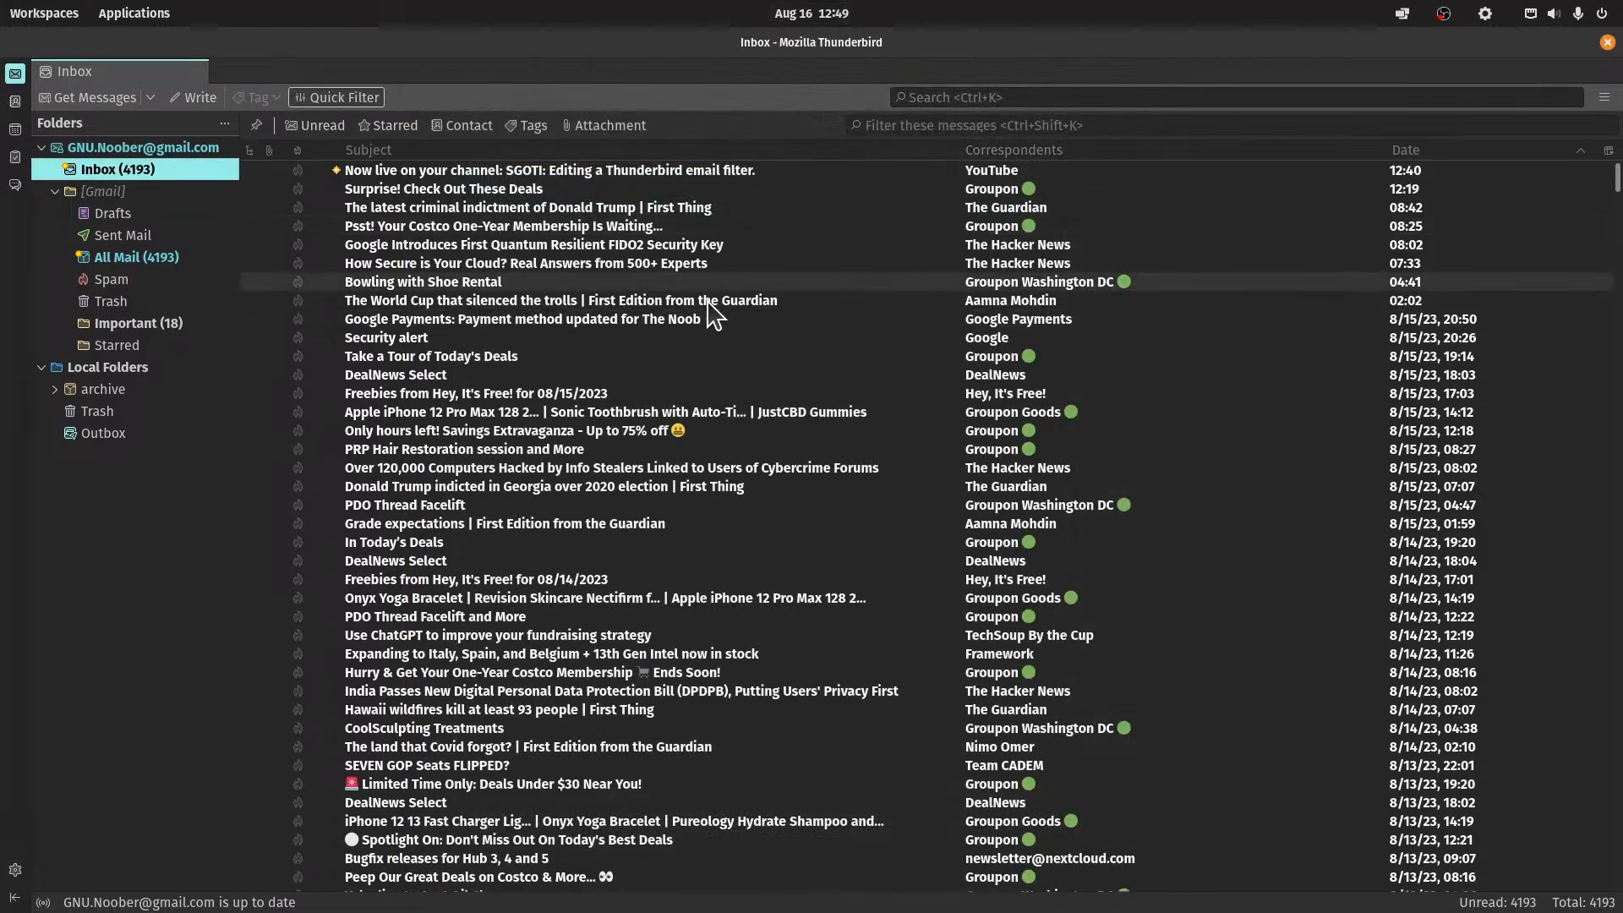
Switch to the terminal and look through the delete-addresses lines of msgFilterRules.dat in Vim, down to the condition line
left_click(44, 12)
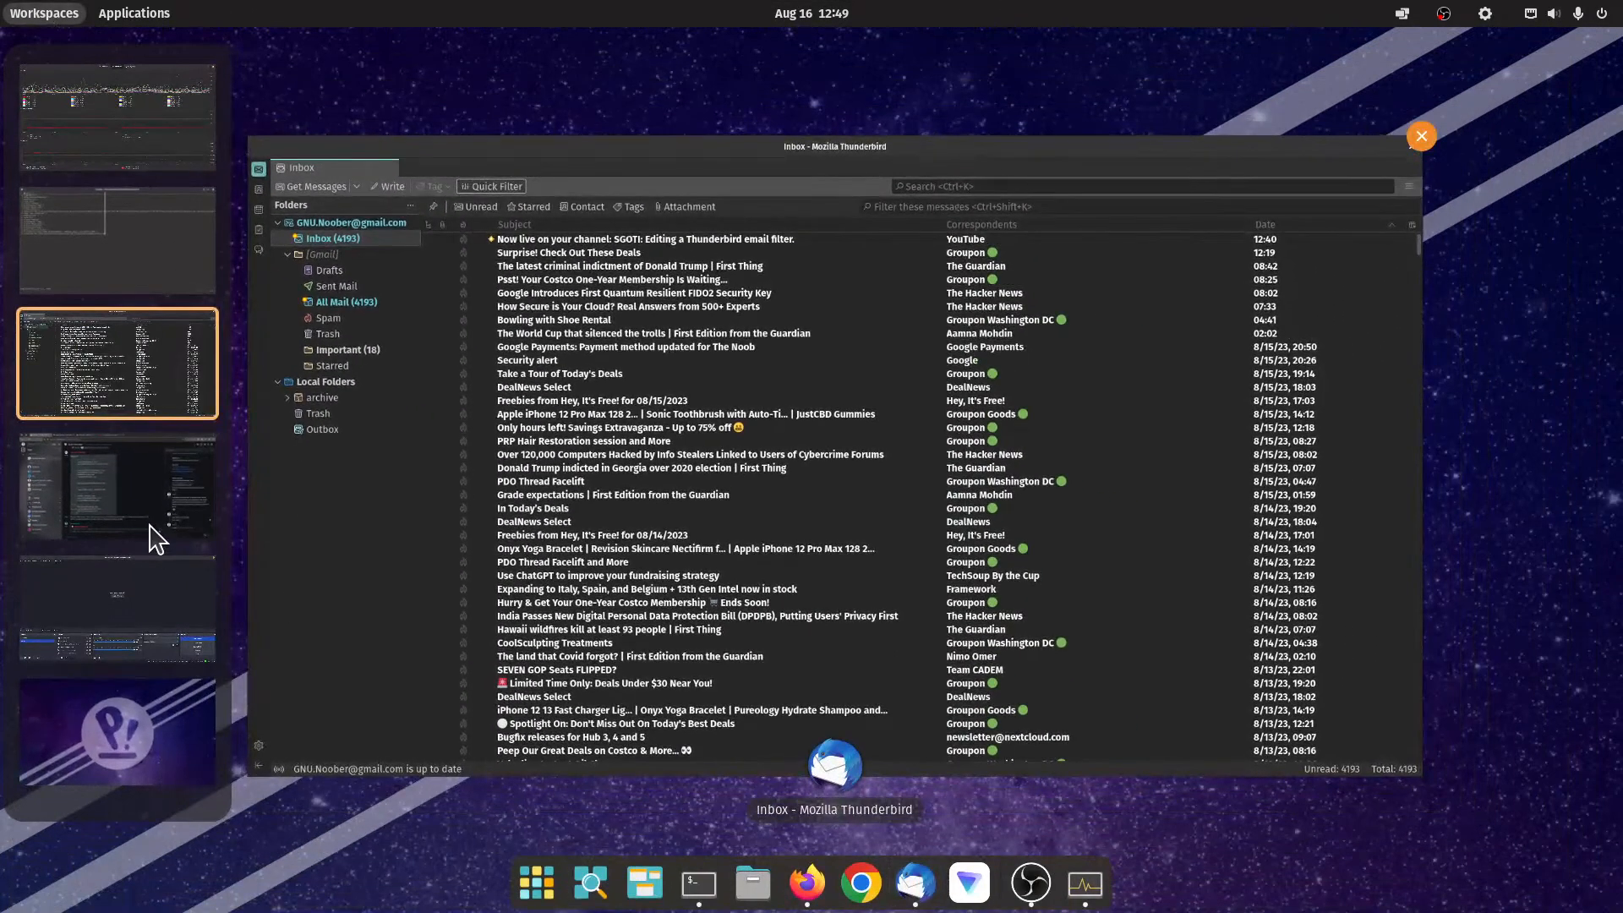
left_click(170, 261)
left_click(908, 525)
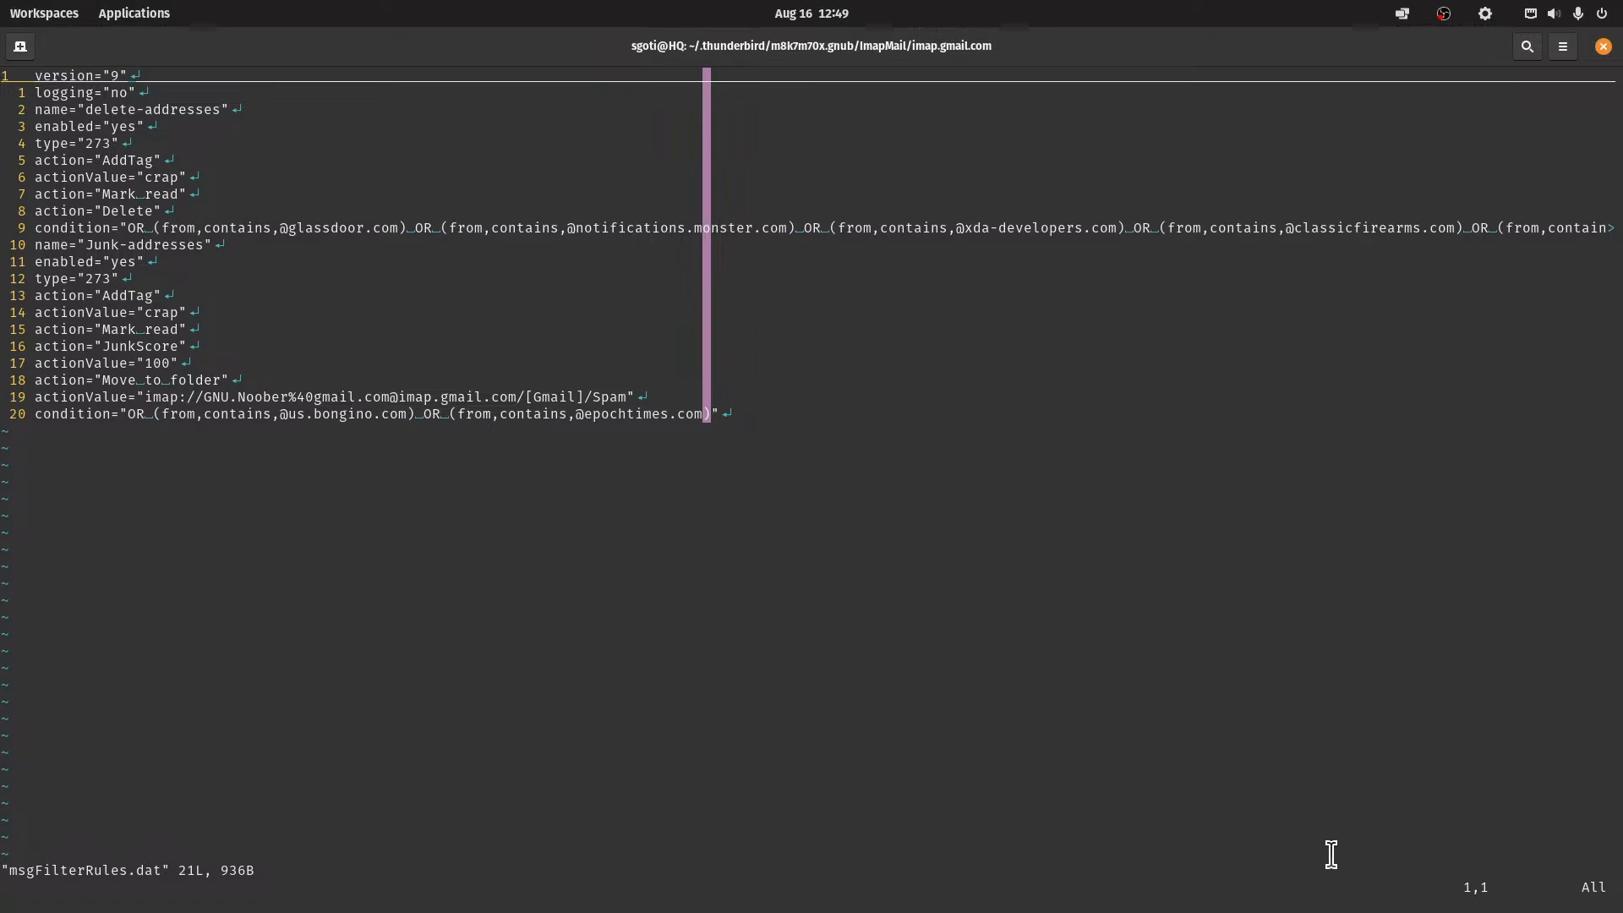
key("j")
key("j")
key("j")
key("j")
key("j")
key("j")
key("j")
key("j")
key("j")
key("j")
key("j")
key("k")
key("k")
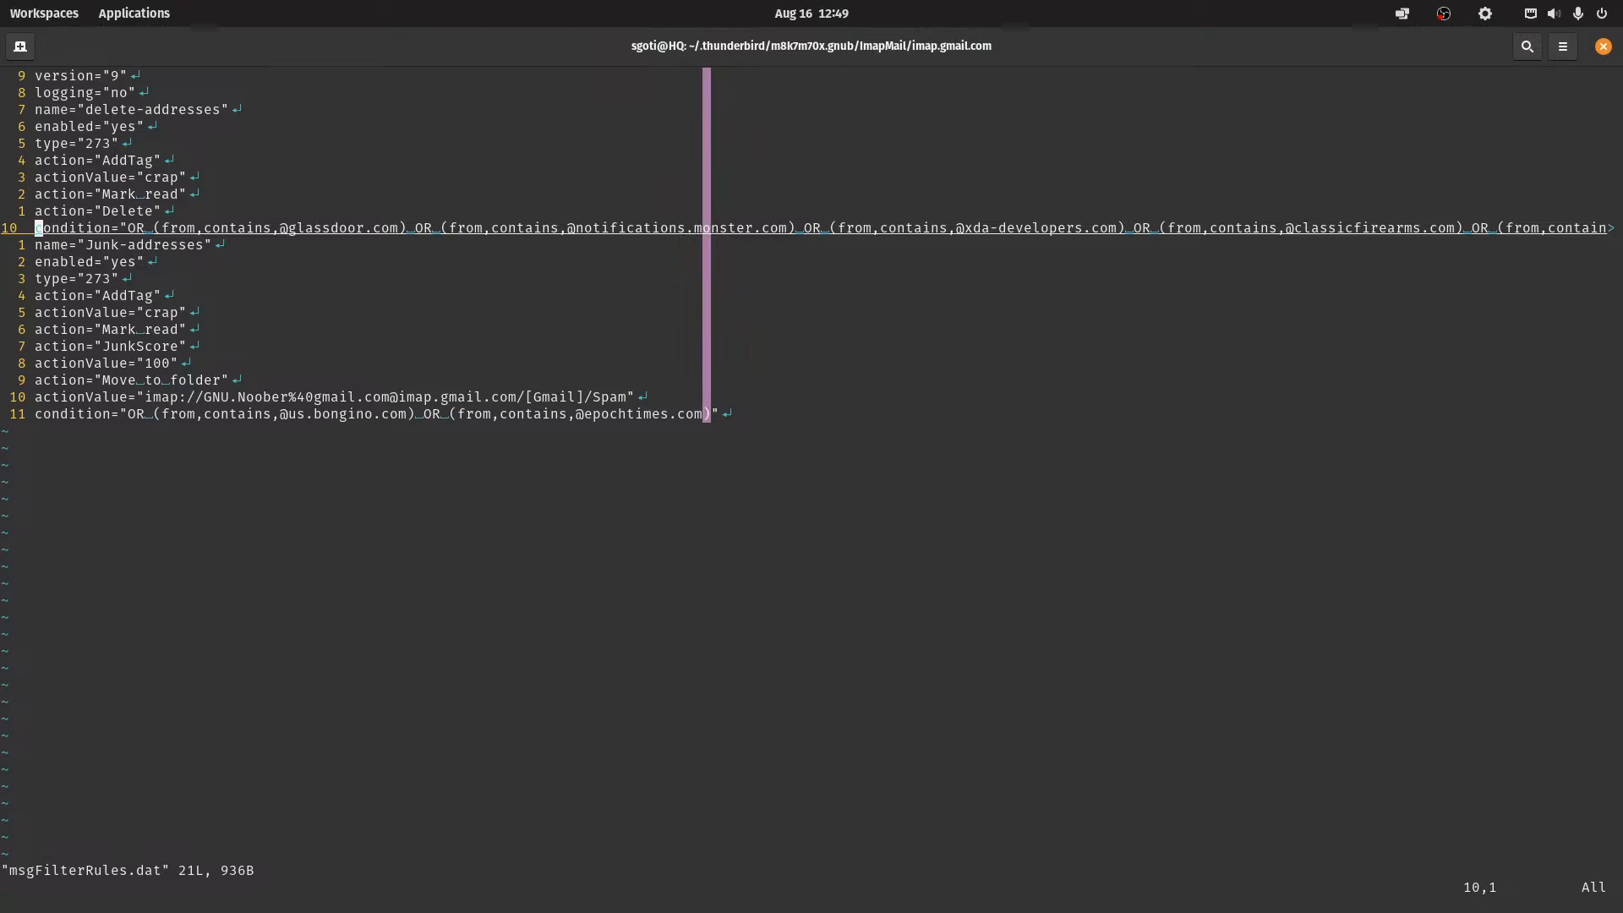
Suspend Vim to view the shell's folder listing, and bring msgFilterRules.dat back with fg
key("ctrl+z")
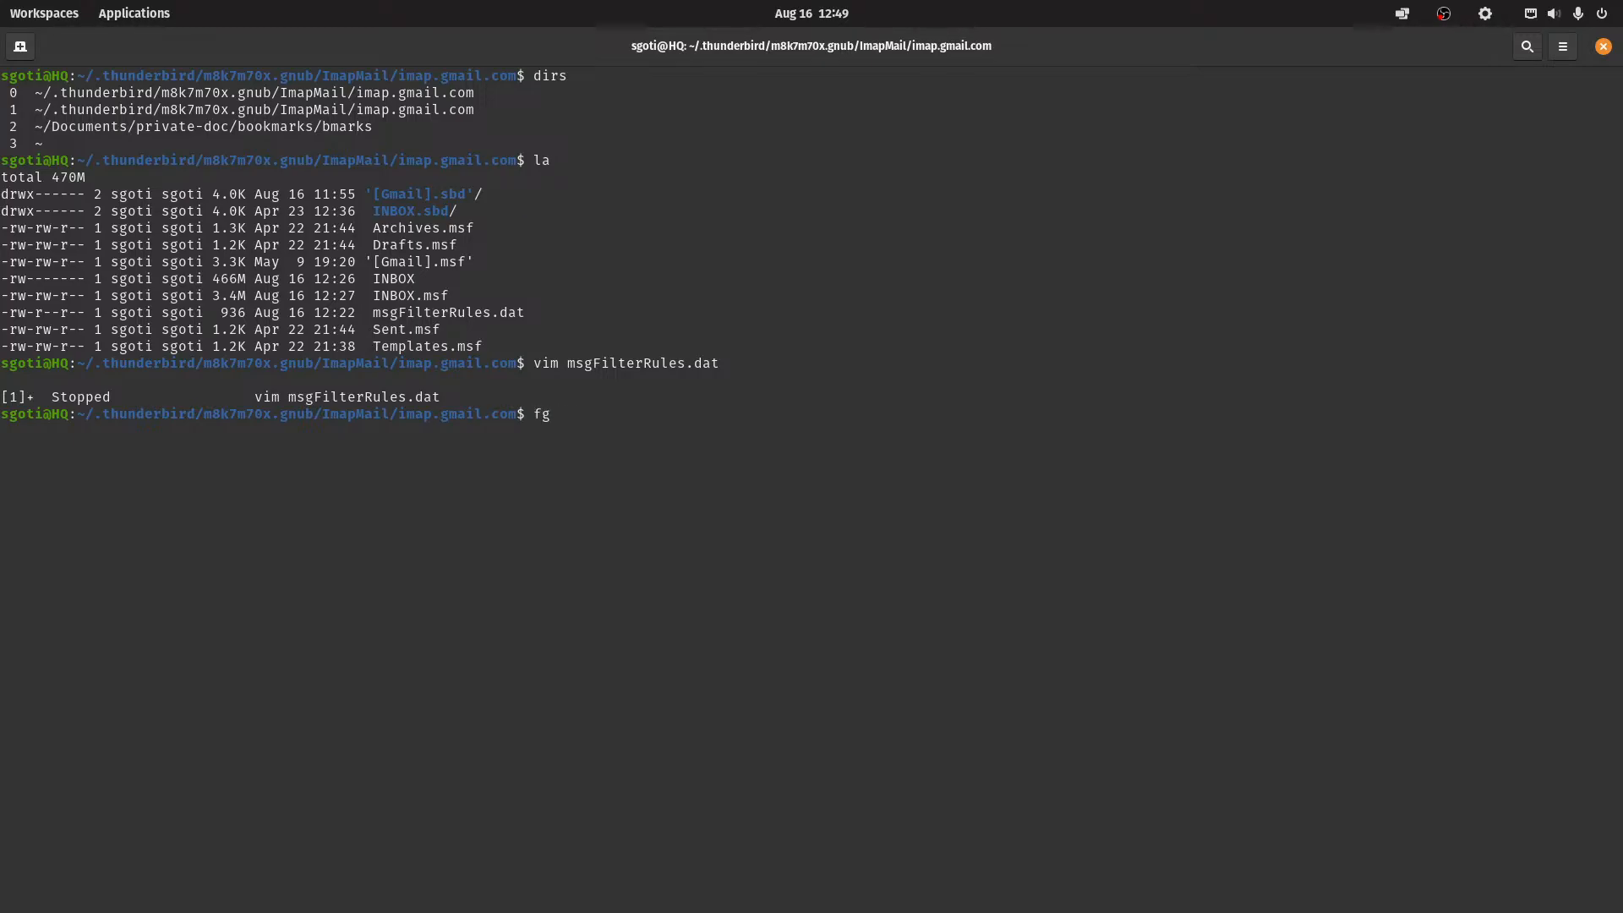
key("Return")
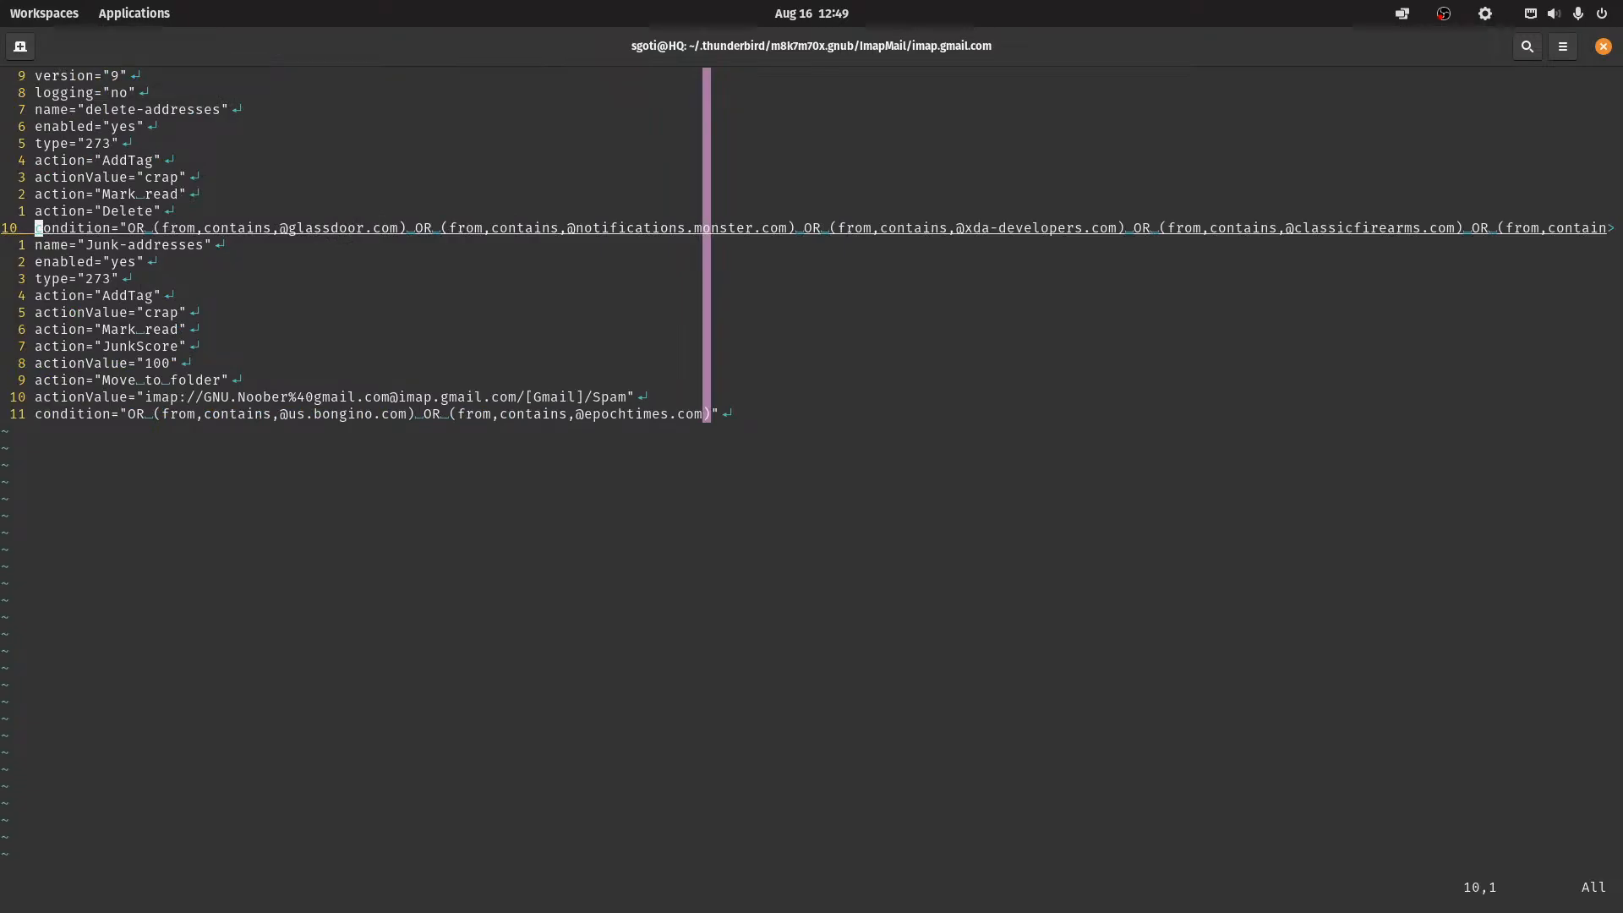
key("j")
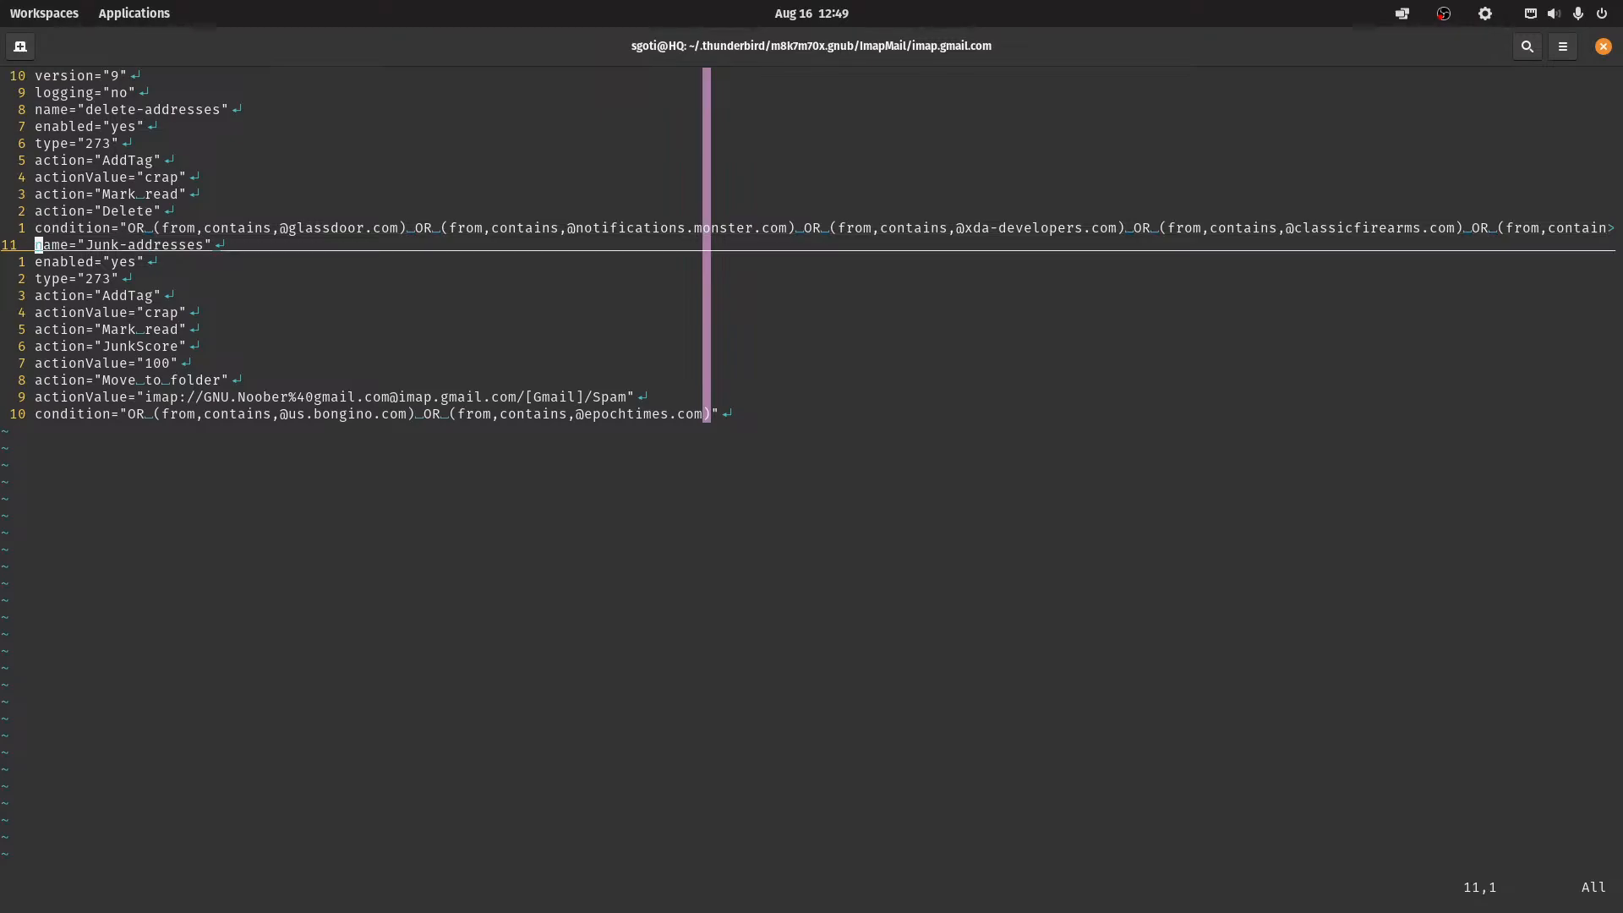
key("k")
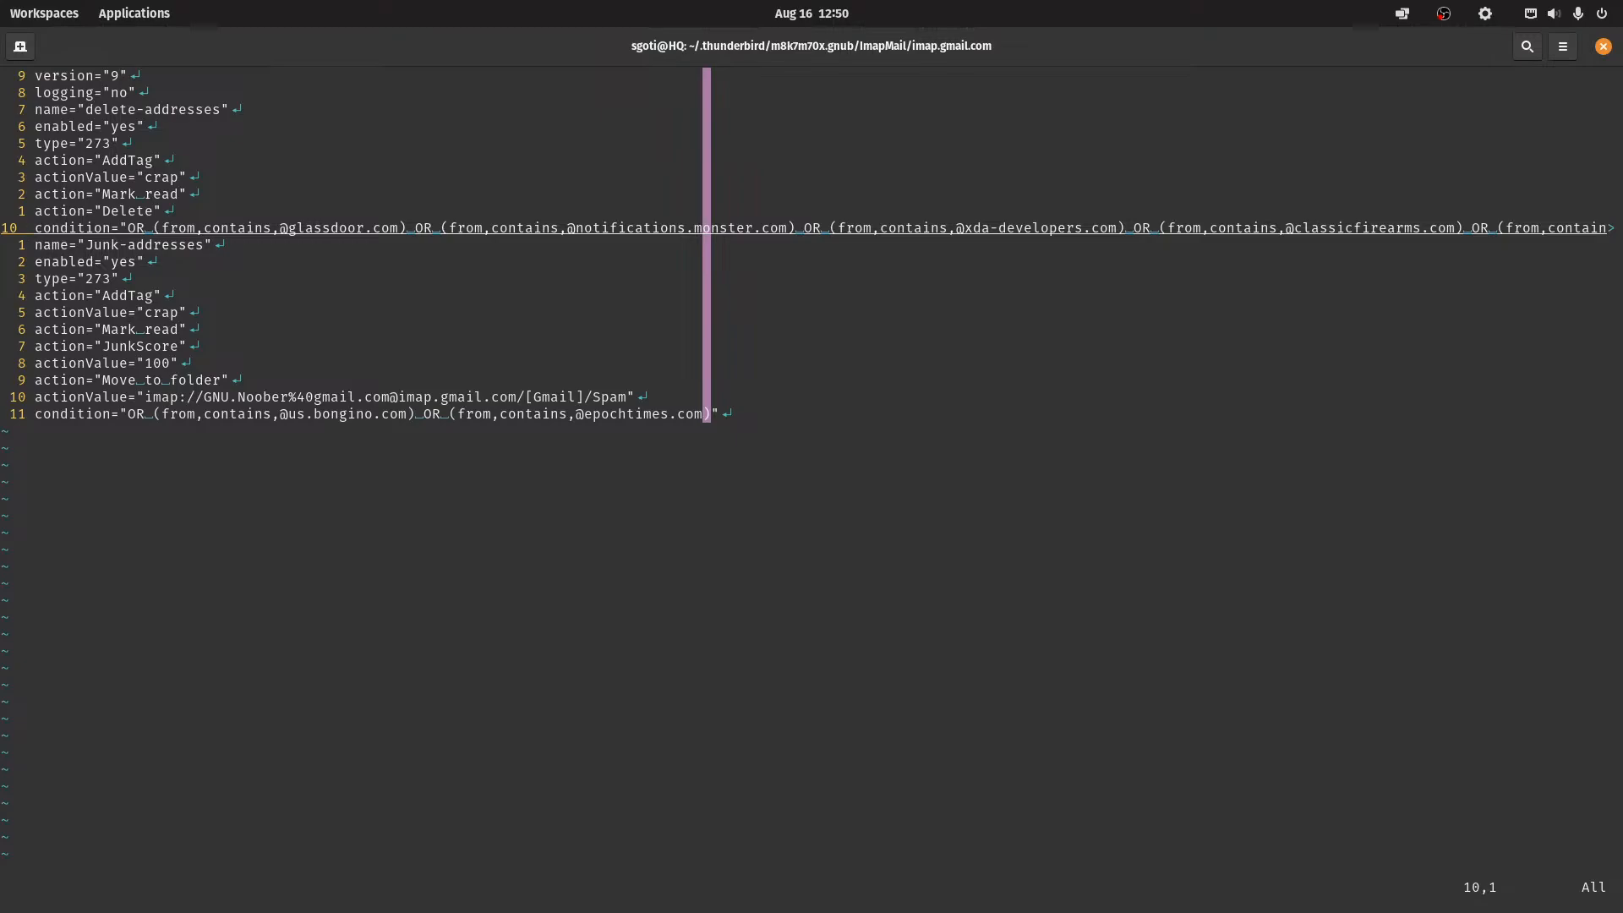
Go through the Junk-addresses rule lines and copy the filter's condition line
key("j")
key("j")
key("j")
key("j")
key("j")
key("j")
key("j")
key("j")
key("j")
key("j")
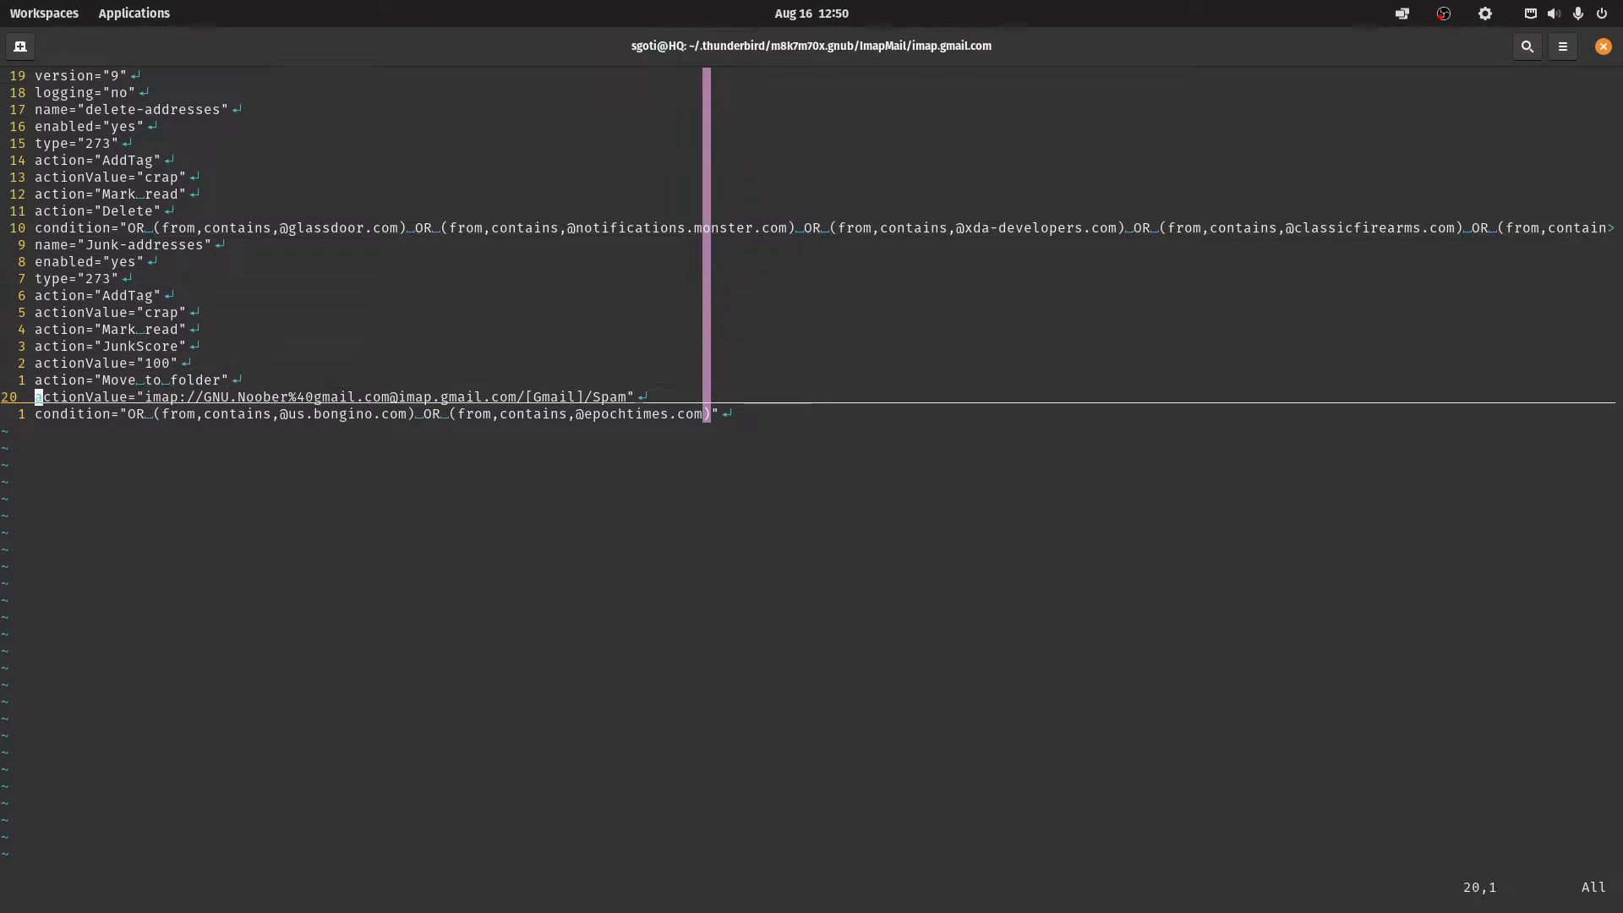
key("j")
key("shift+v")
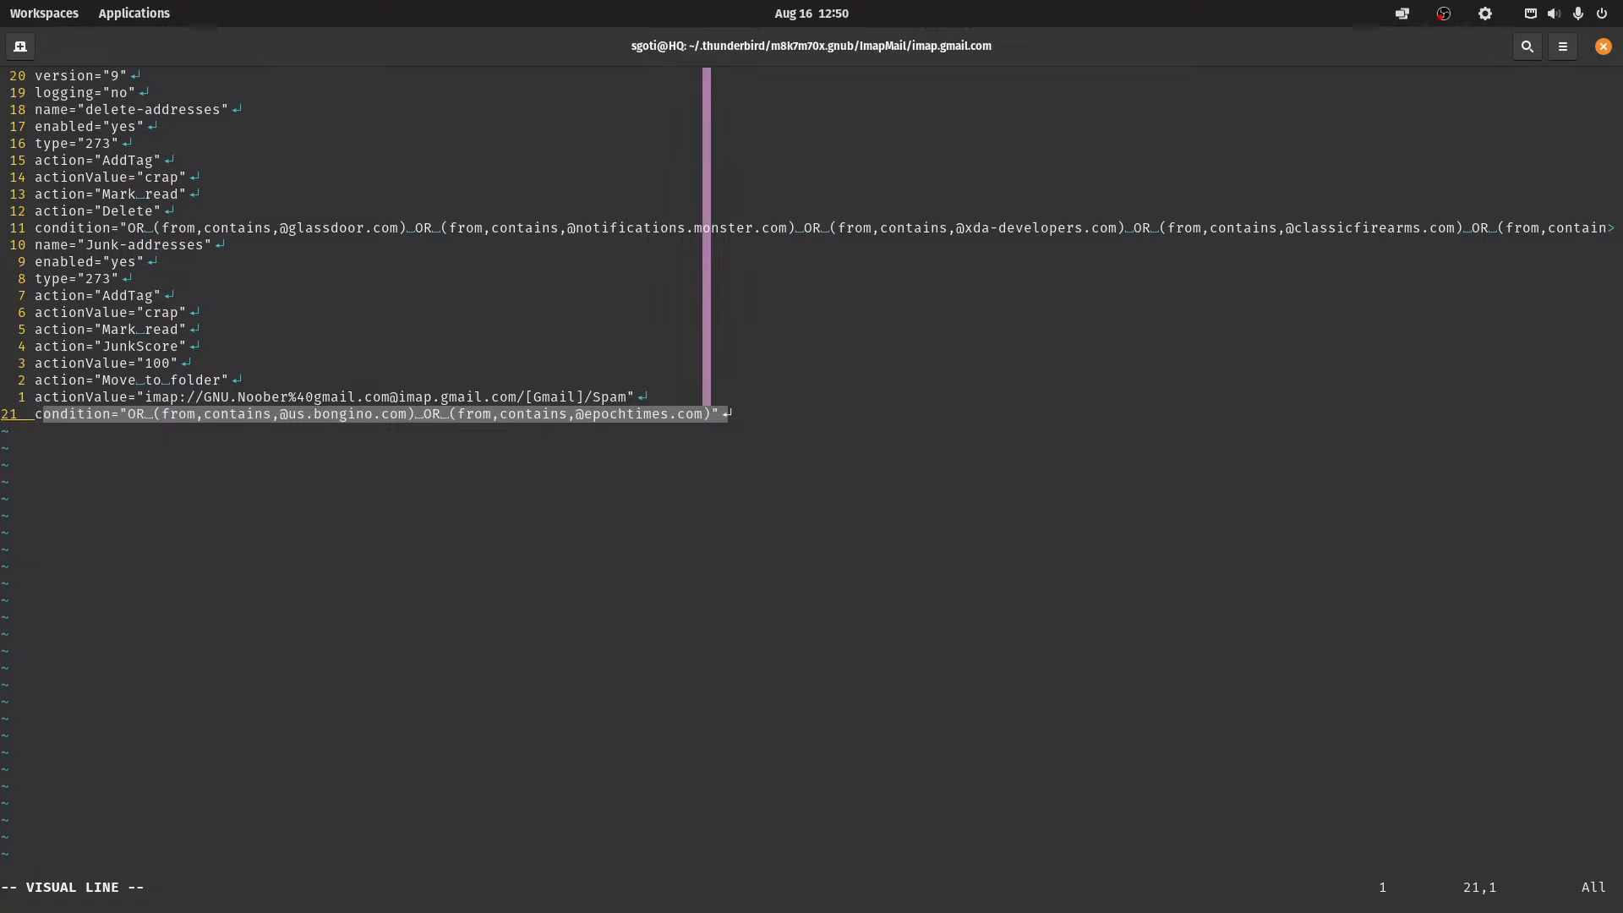
key("y")
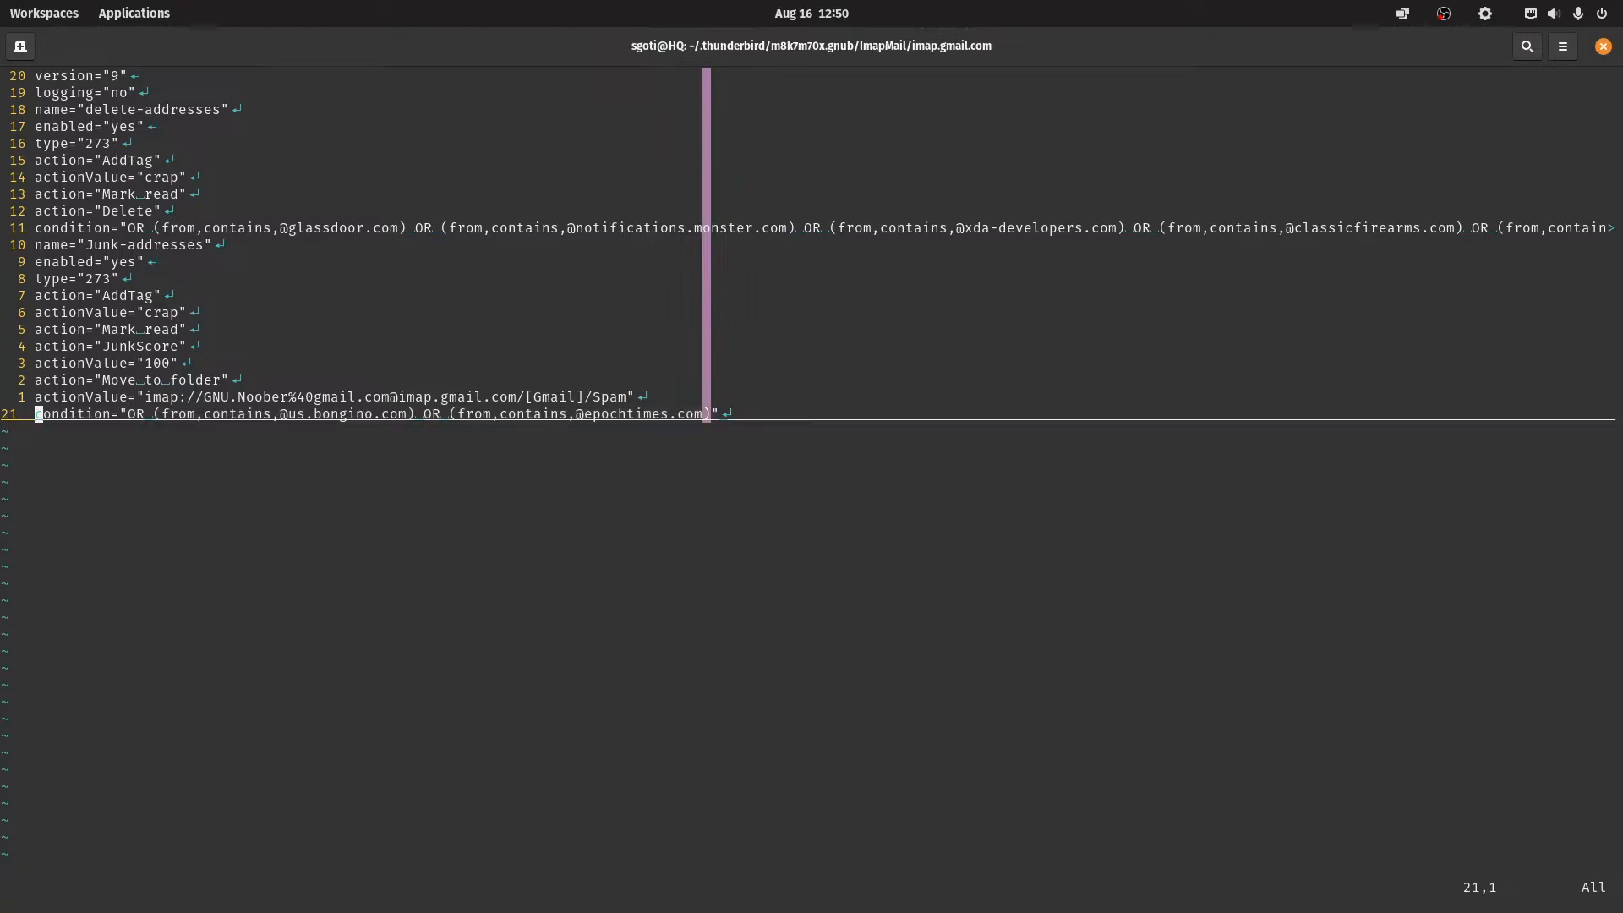
Return to the delete-addresses condition line and open the ~/cb file in Vim
key("k")
key("8")
key("k")
key("k")
key("k")
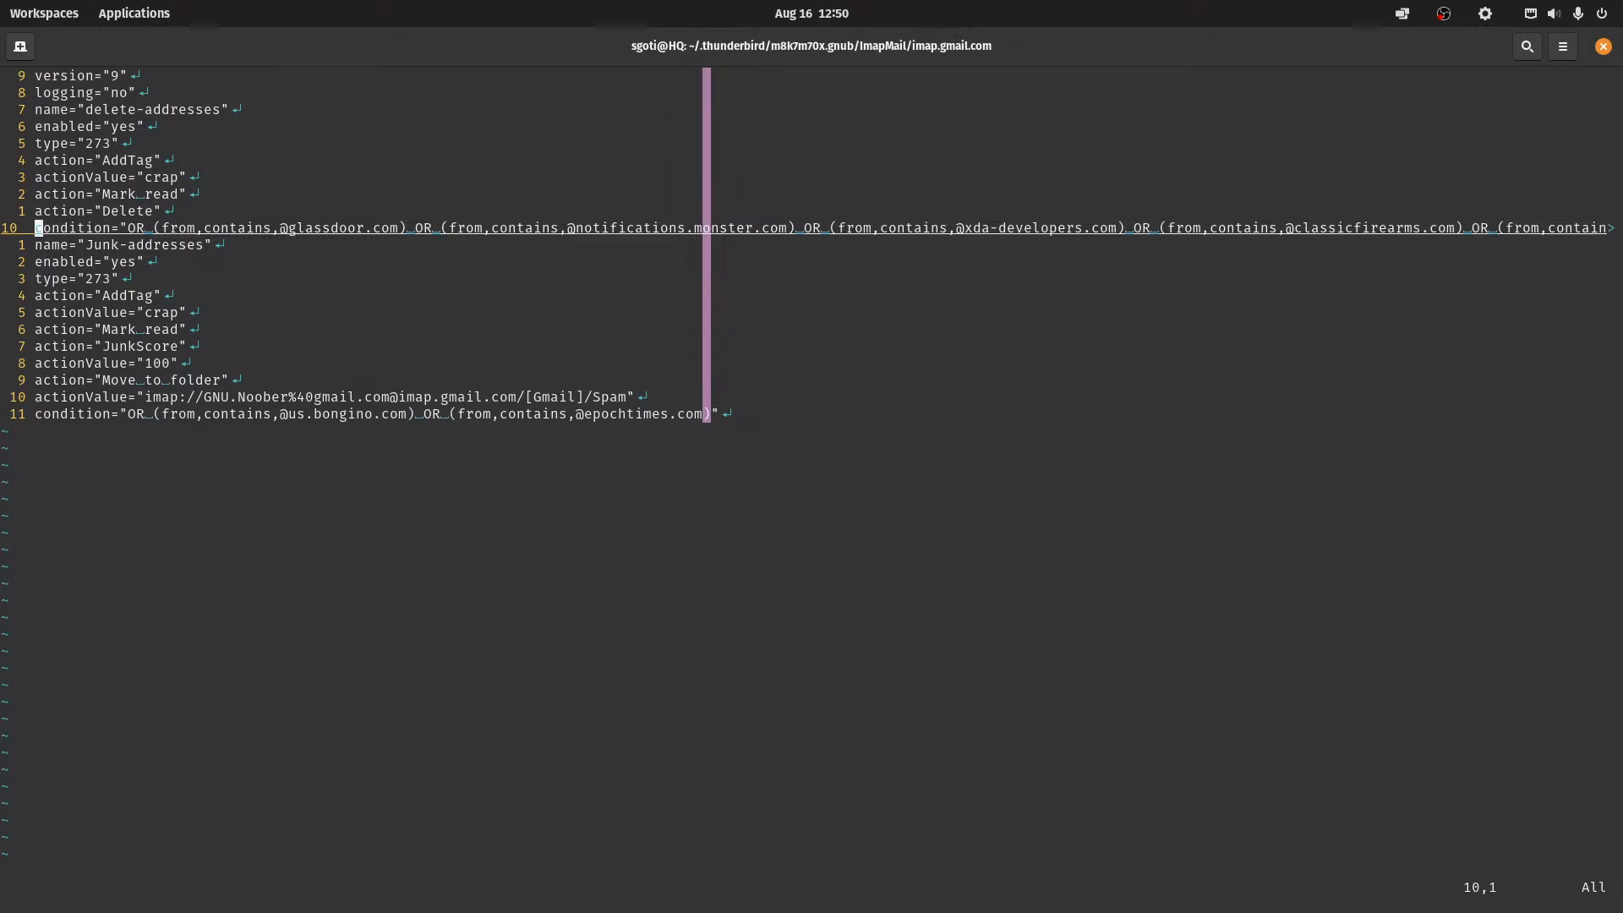
key("shift+semicolon")
key("Return")
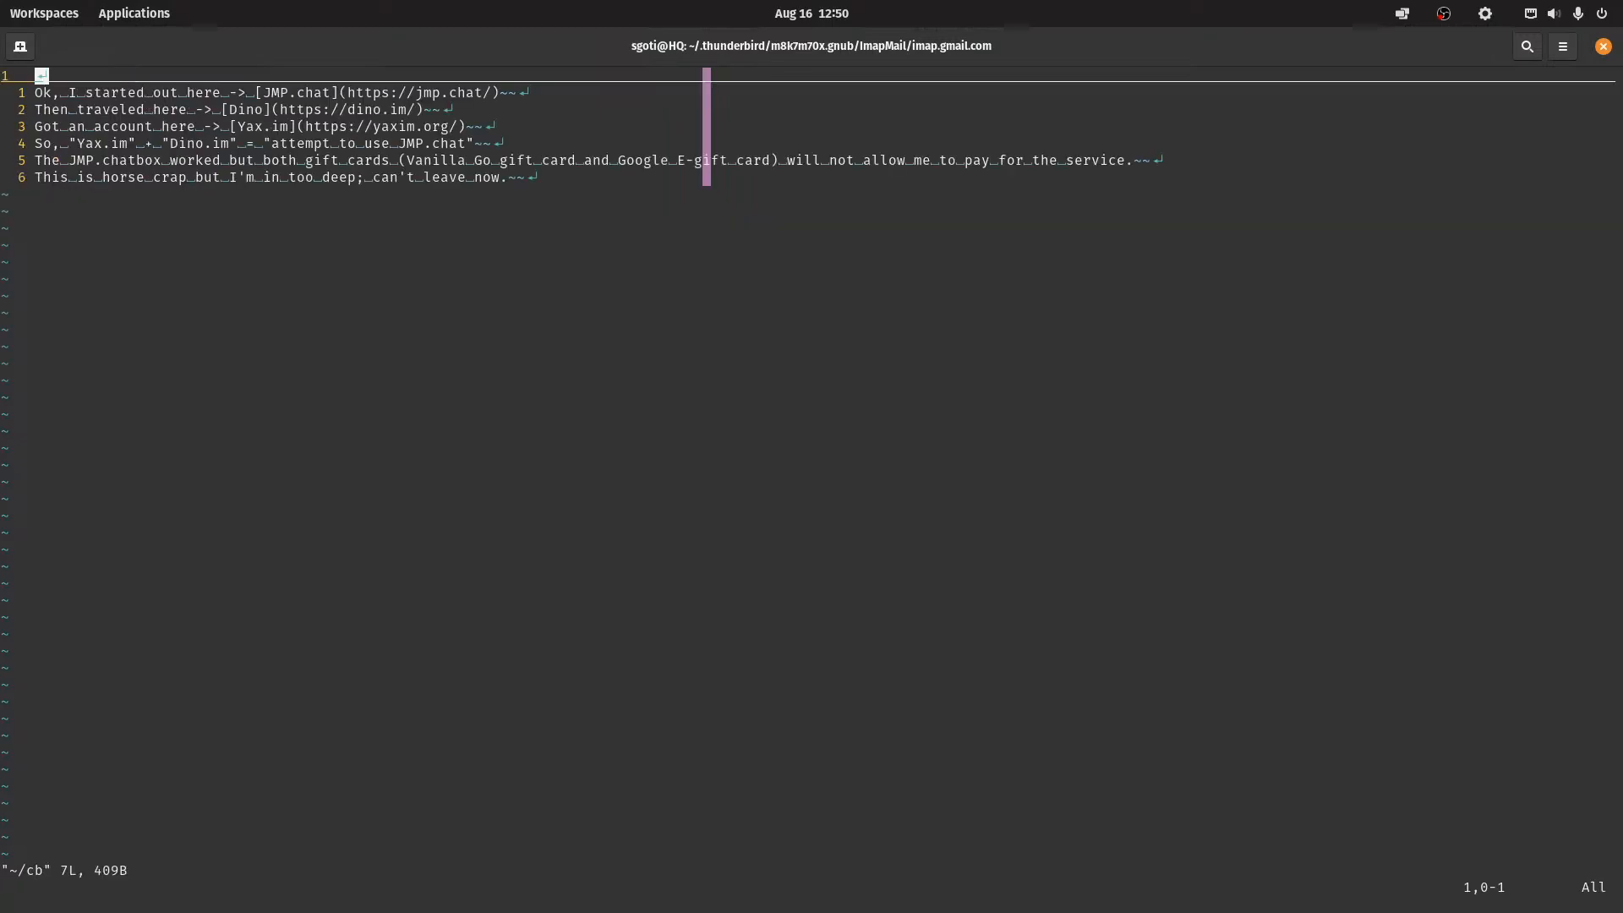
Delete all lines from the ~/cb file and save it
key("shift+v")
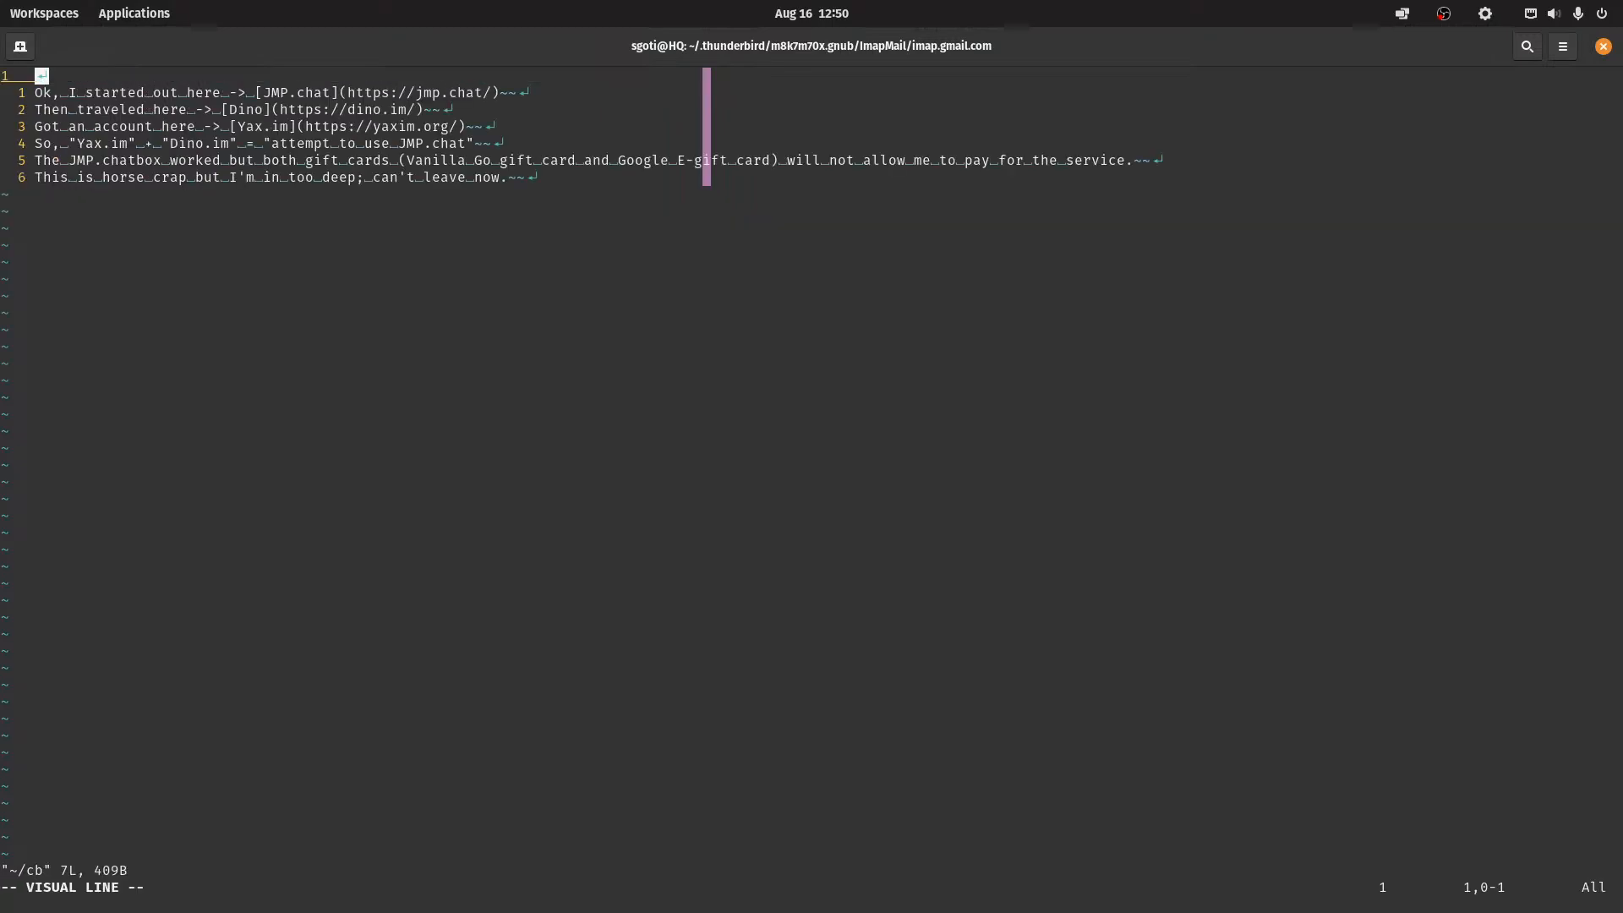
key("j")
key("j")
key("j")
key("shift+g")
type("d")
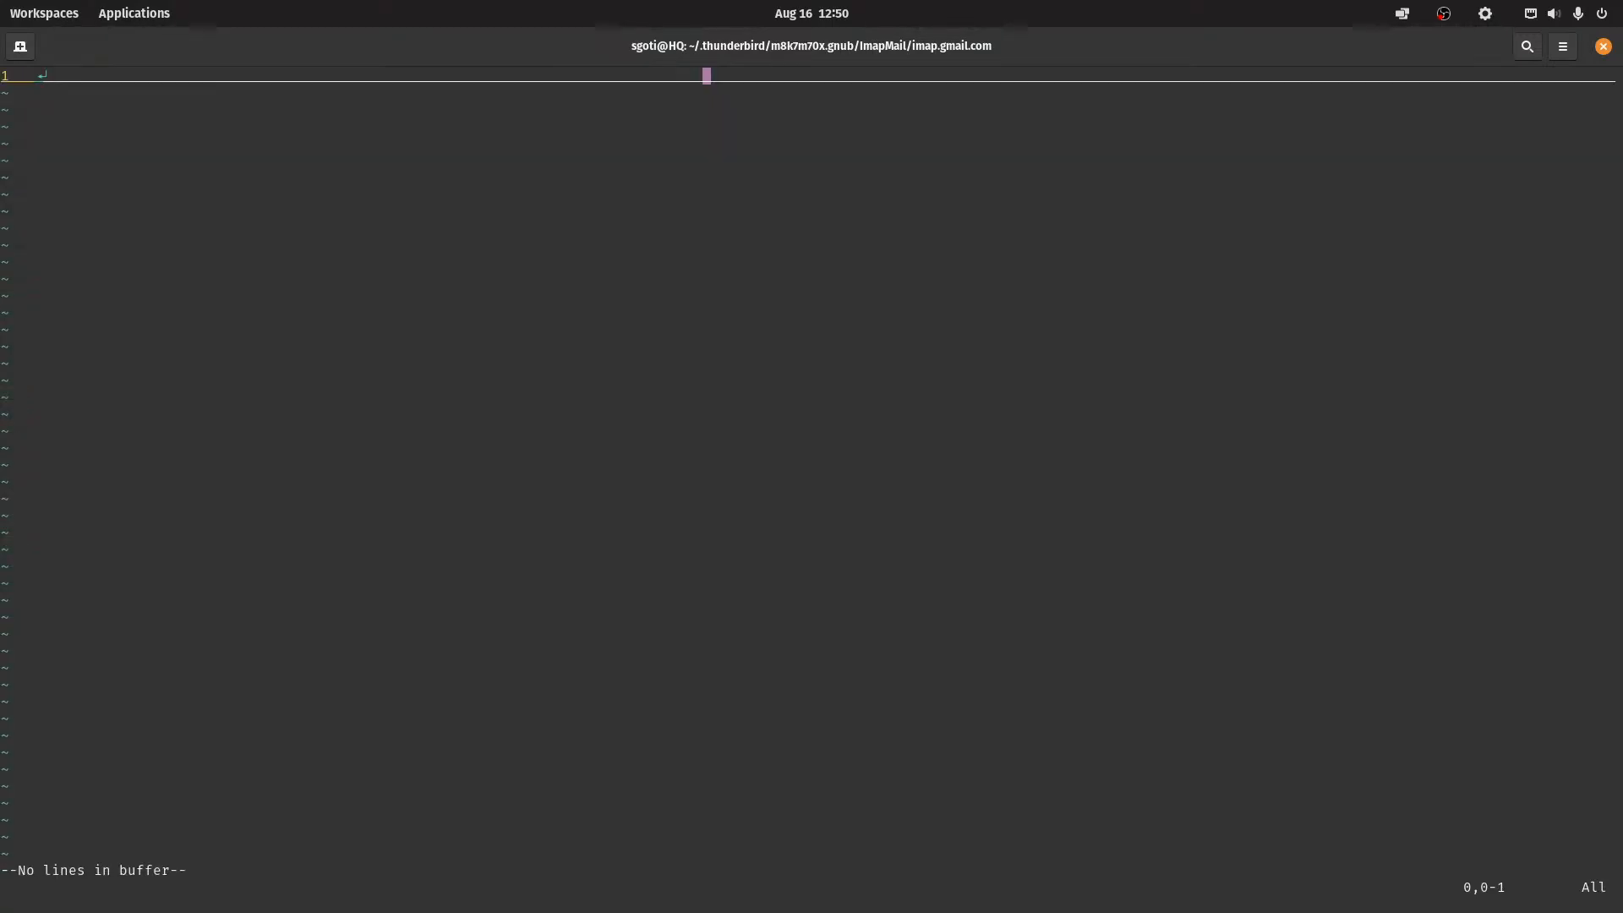
type(":w")
key("Return")
Copy the delete-addresses condition line from msgFilterRules.dat into ~/cb, remove the blank first line and save the file
key("ctrl+6")
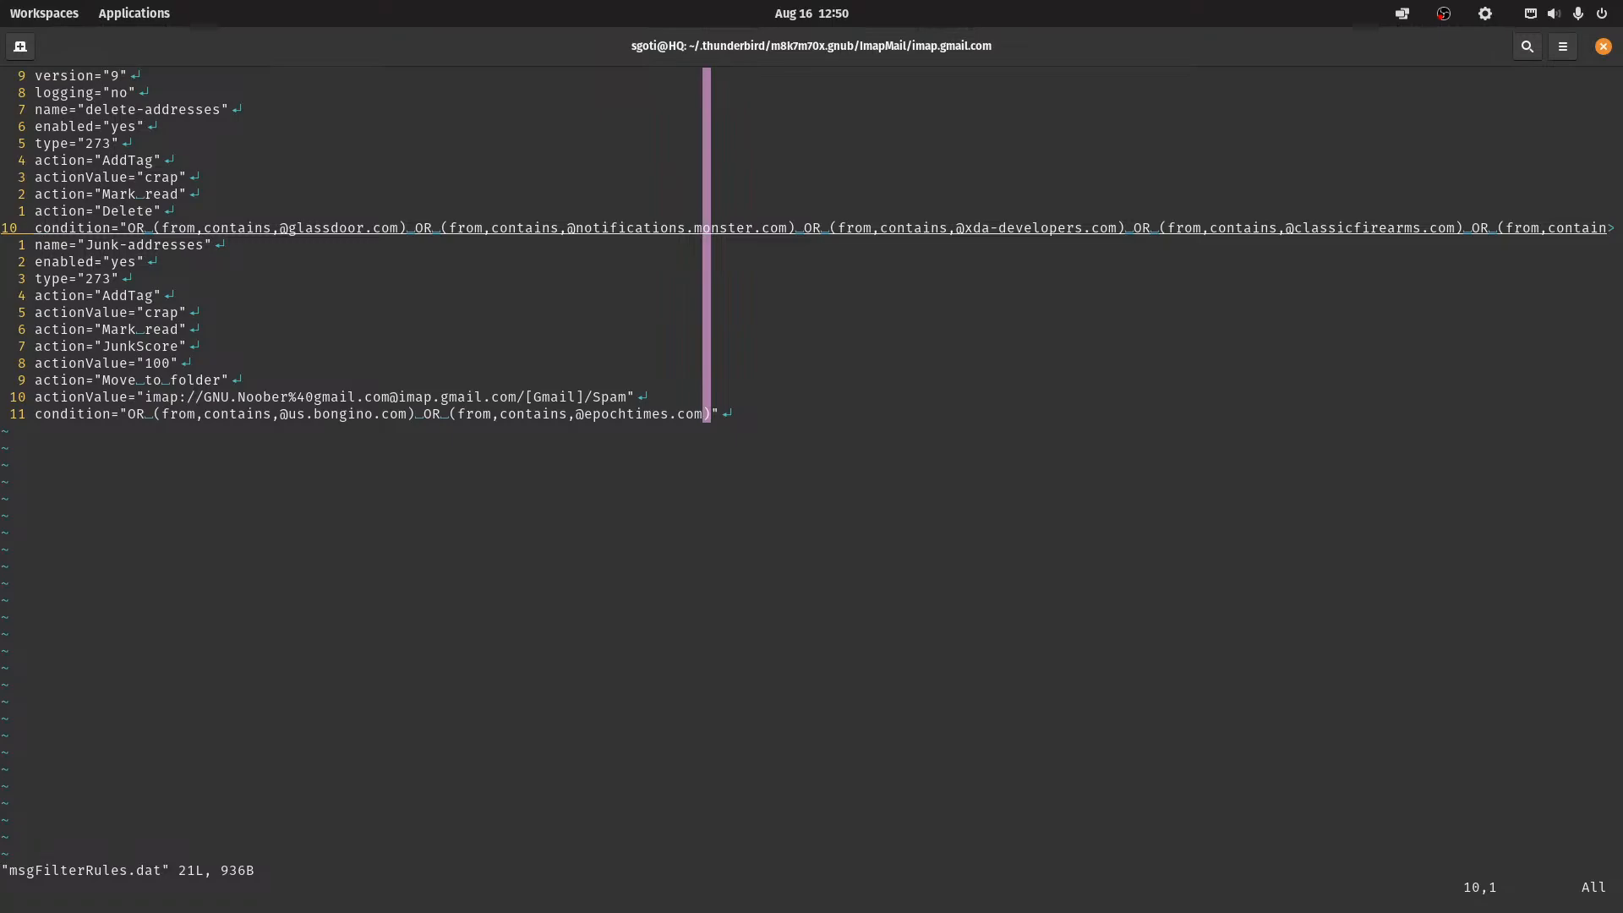
key("ctrl+6")
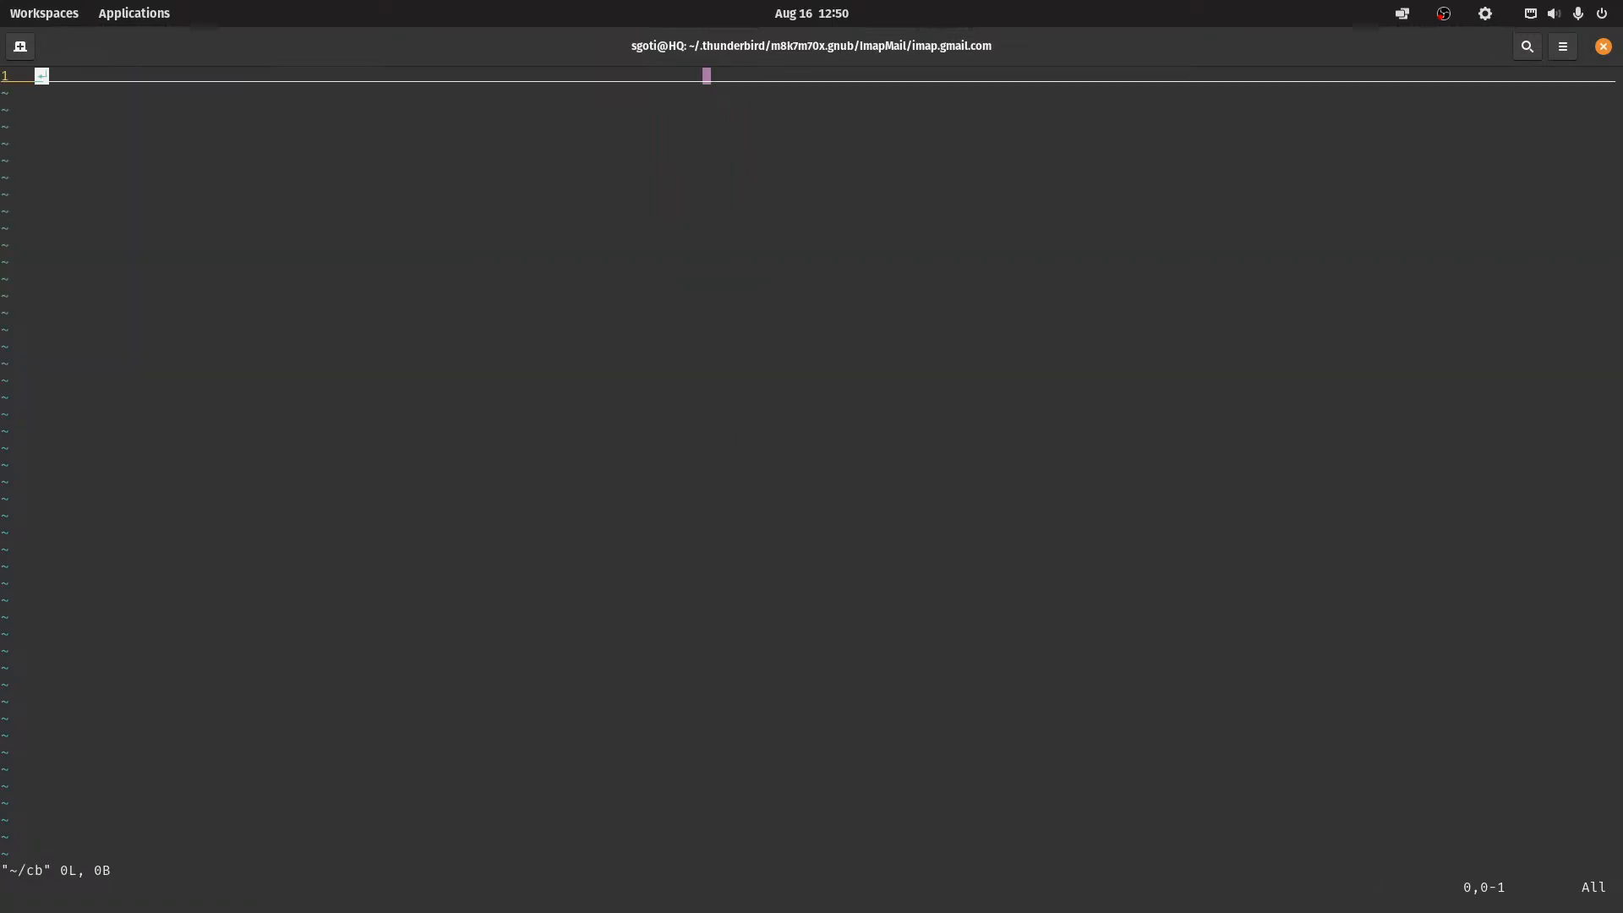
key("p")
key("k")
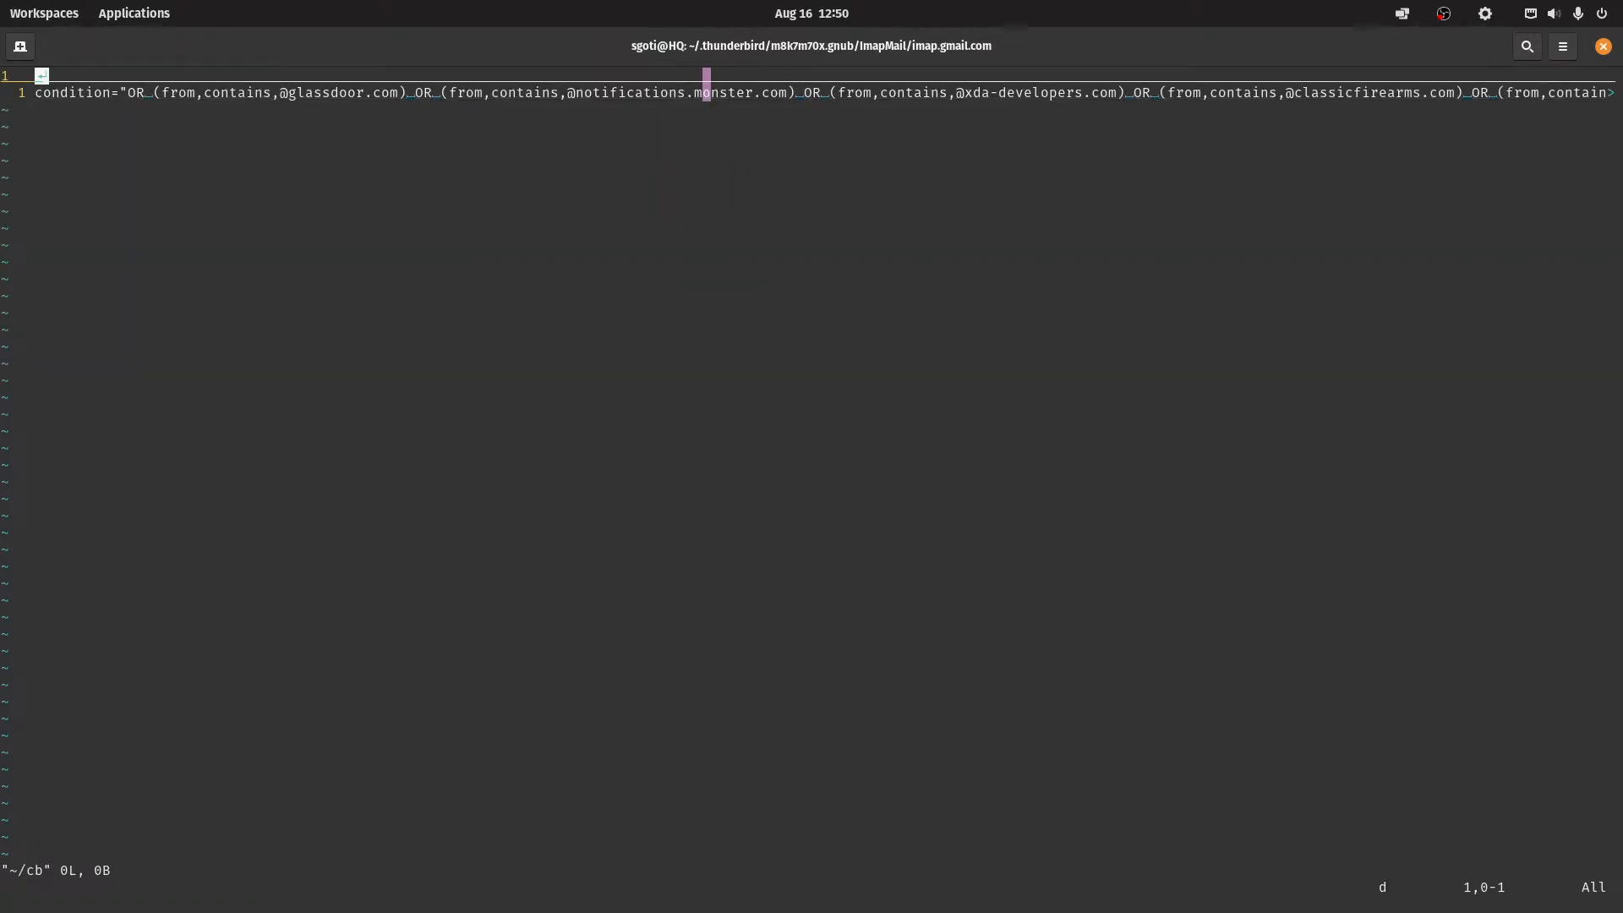
key("d")
key("d")
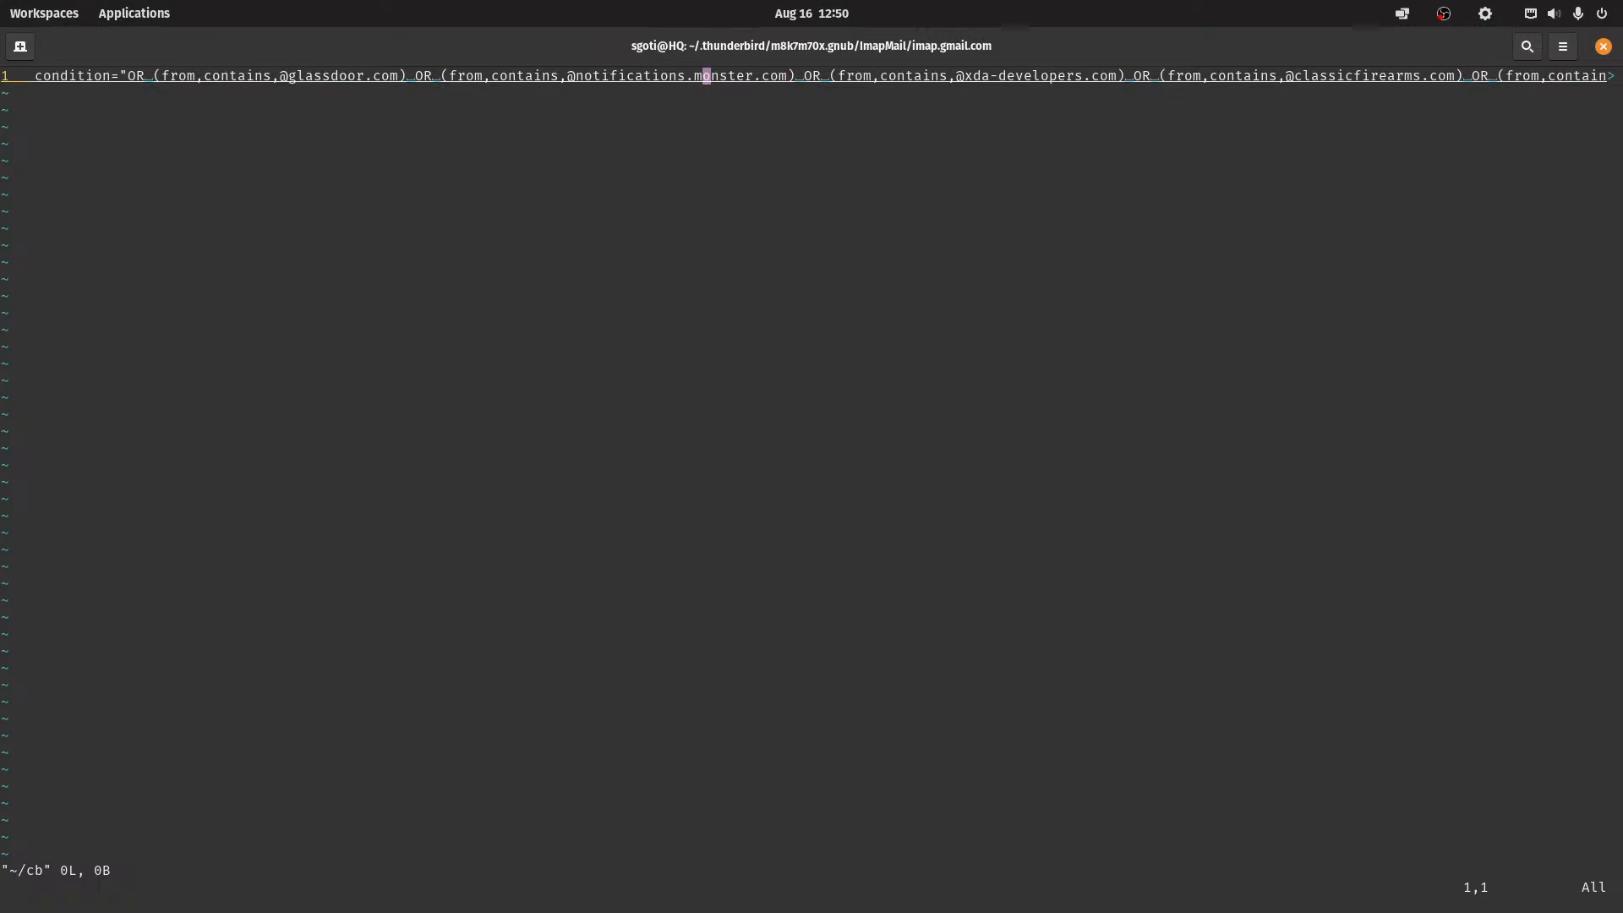
type(":w")
key("Return")
Source ~/.config/vim/sessions/tbfilters.vim and use it to sort the sender addresses in the copied condition line
type(":so ~/.config/vim/sessions/tb")
key("Tab")
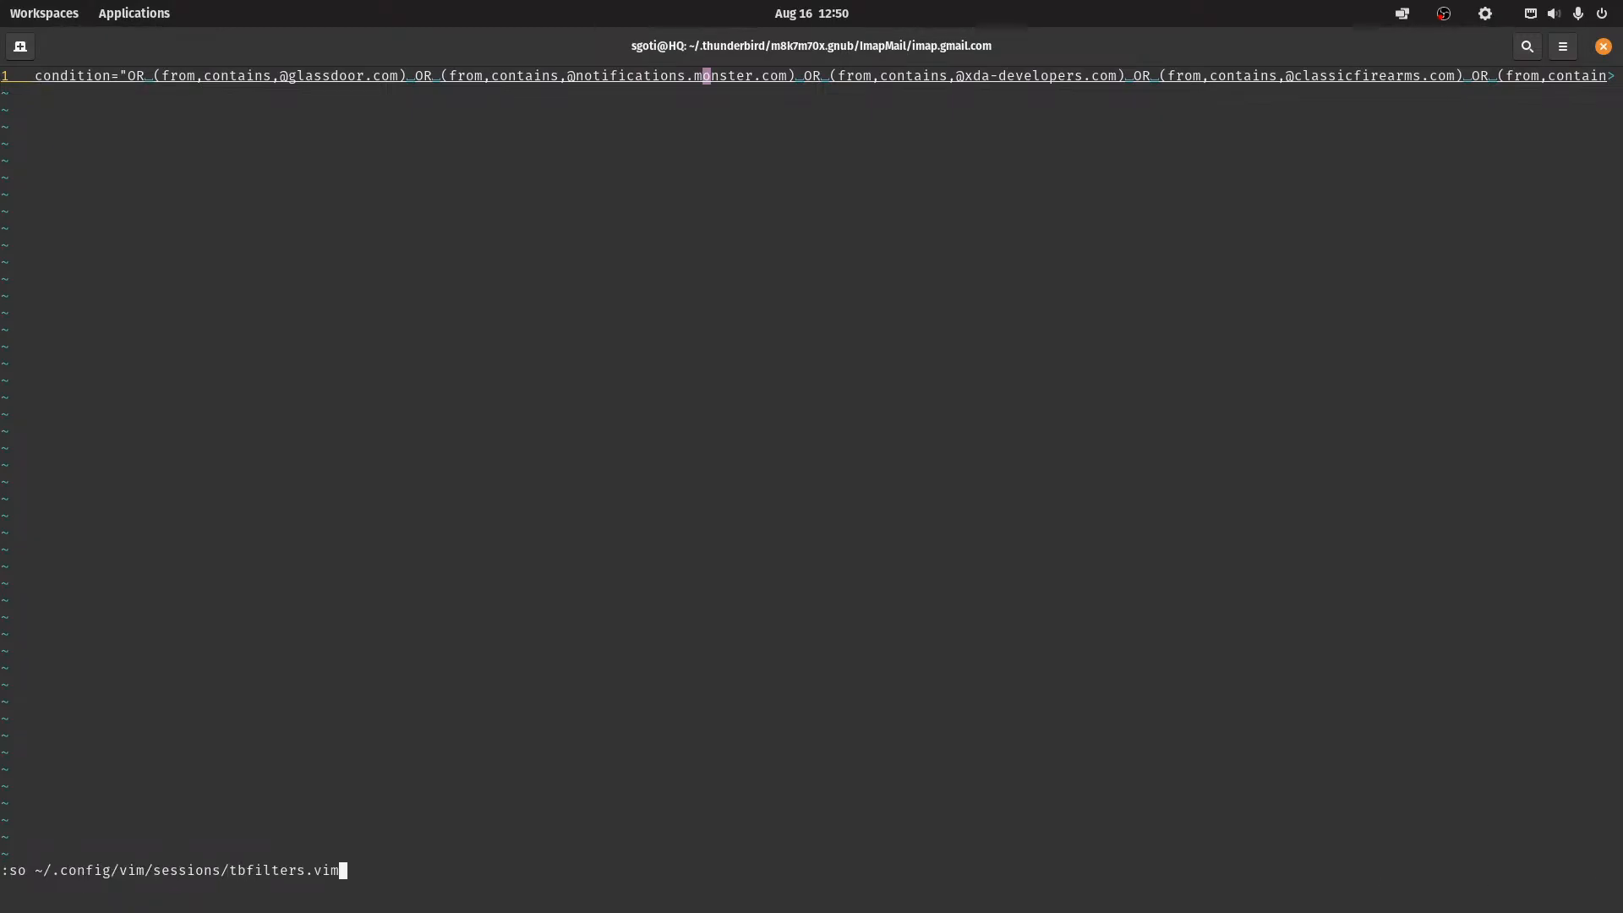
key("Return")
key("s")
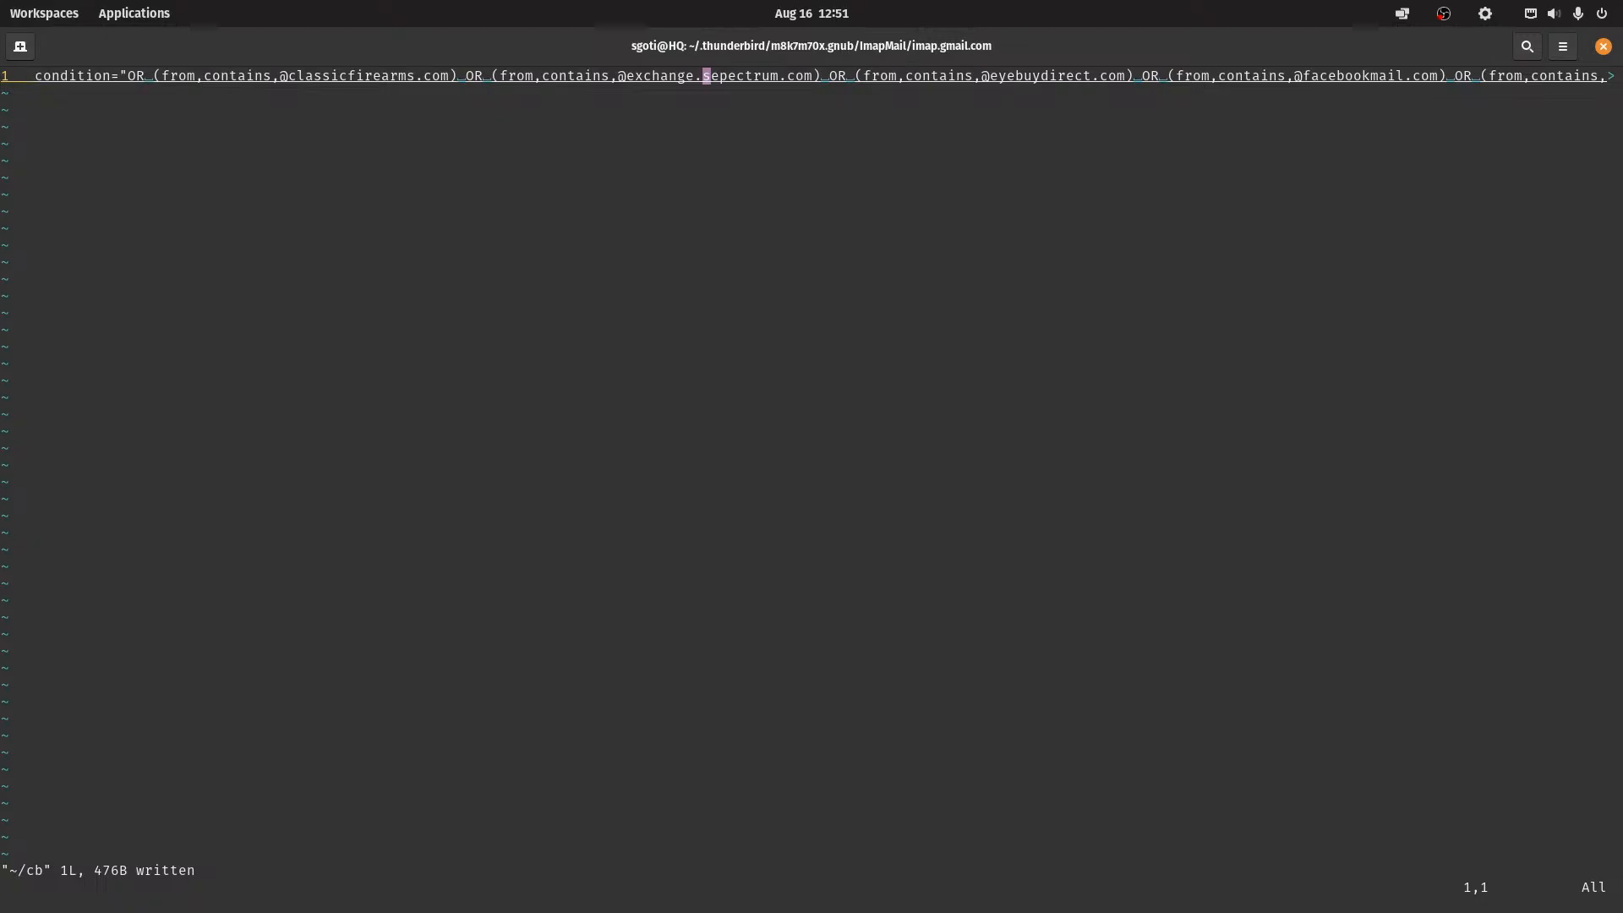
Cut the sorted condition from ~/cb, close that file without saving, and paste the line below the delete-addresses condition in msgFilterRules.dat
key("d")
key("d")
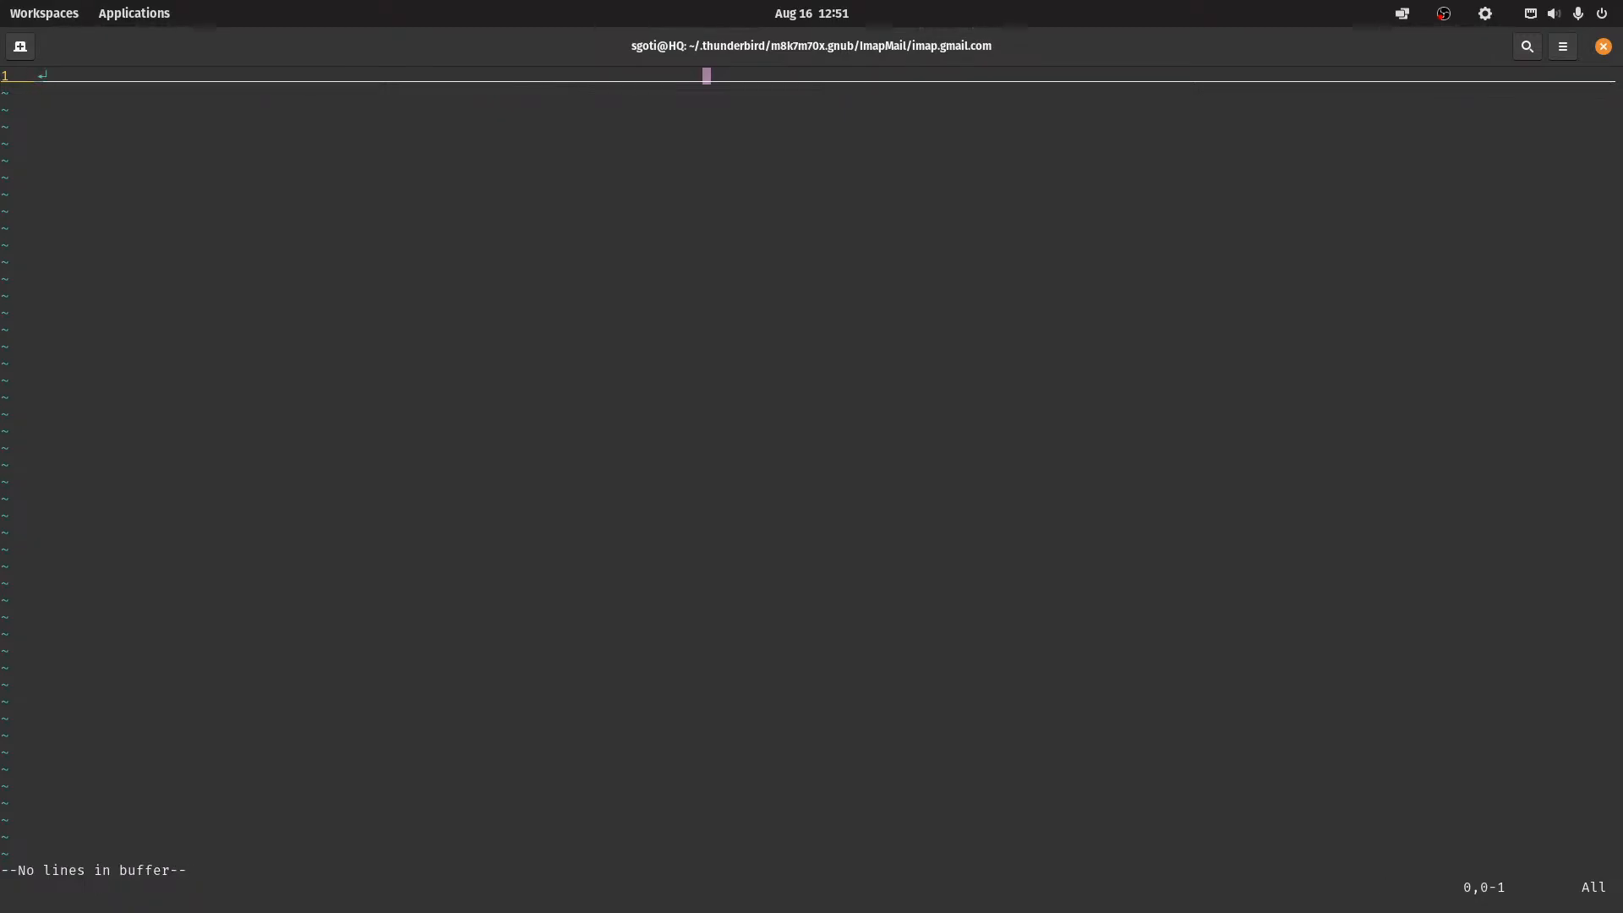
key("backslash")
key("q")
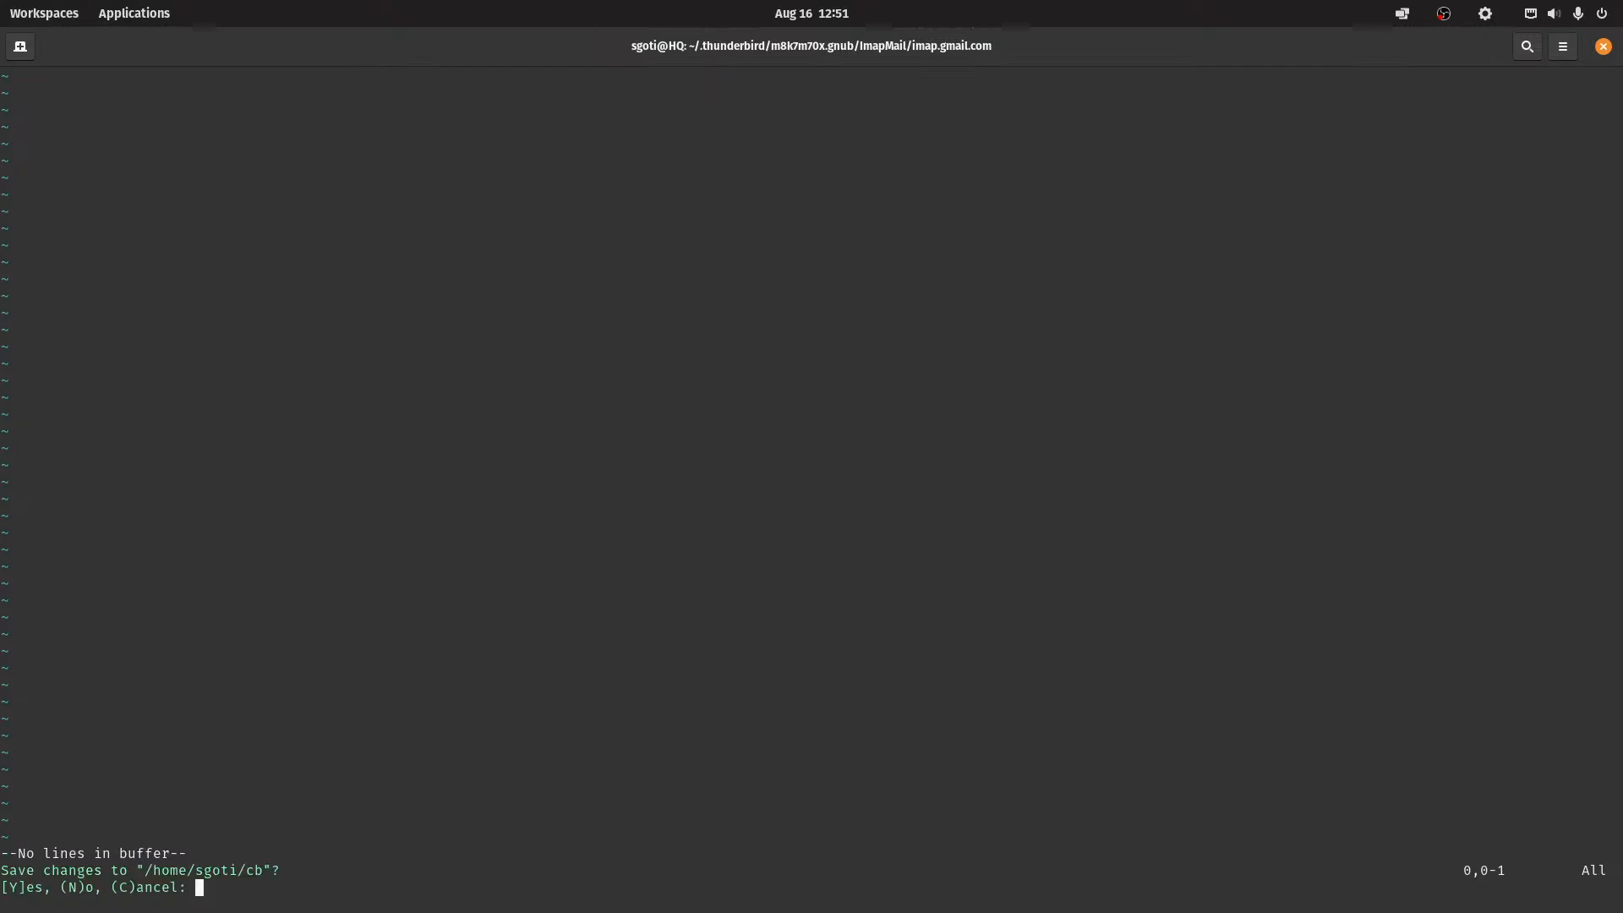
key("n")
key("Return")
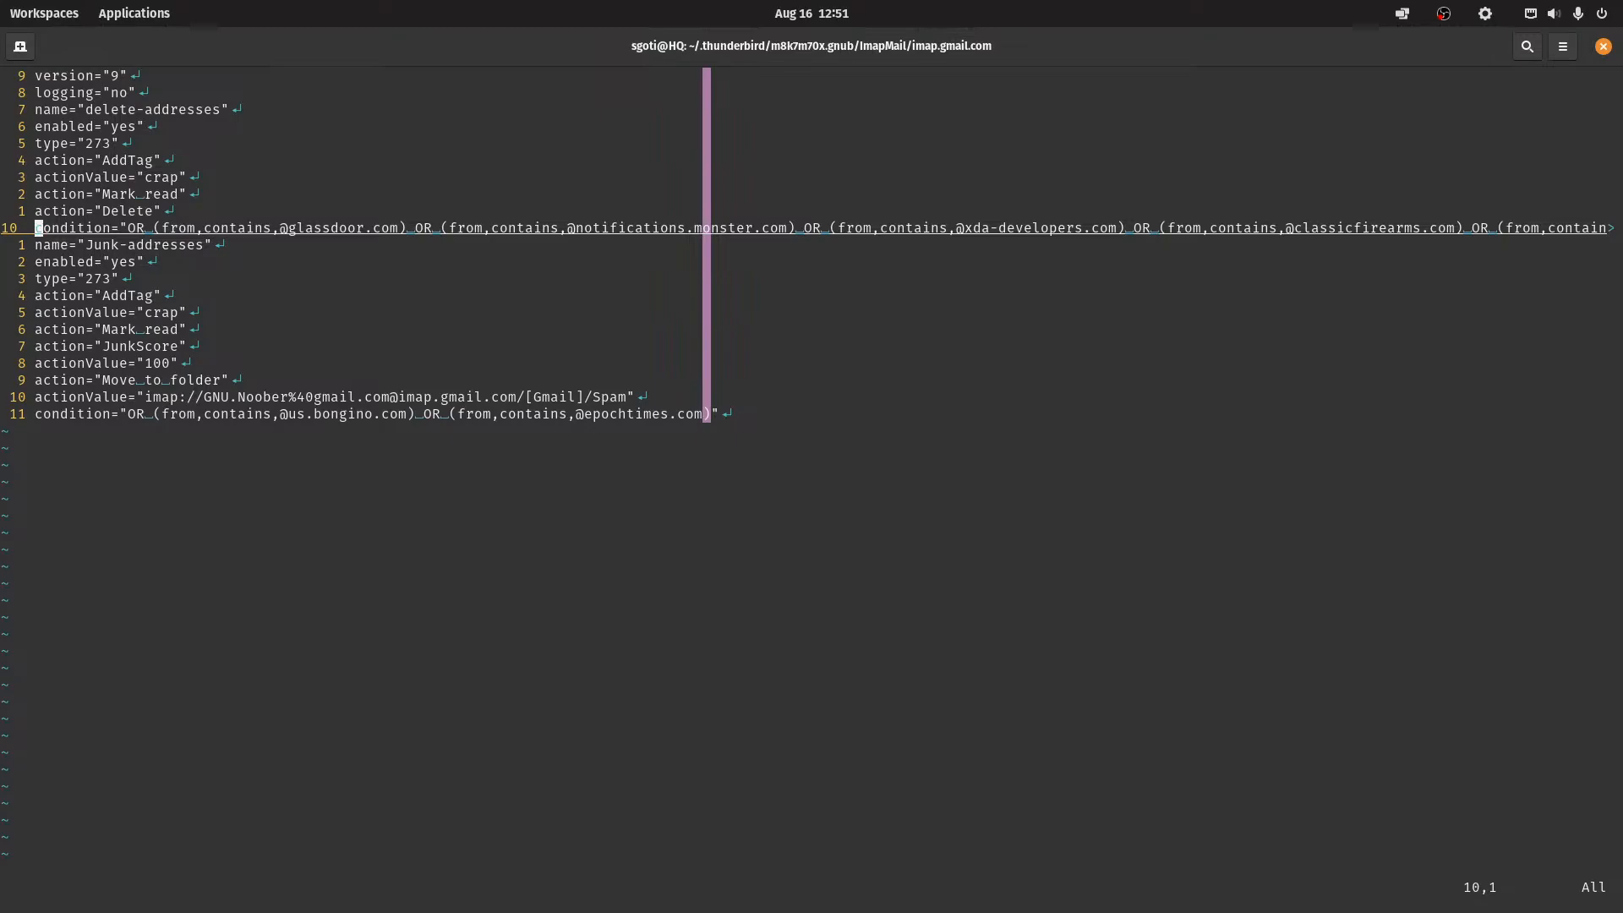
key("p")
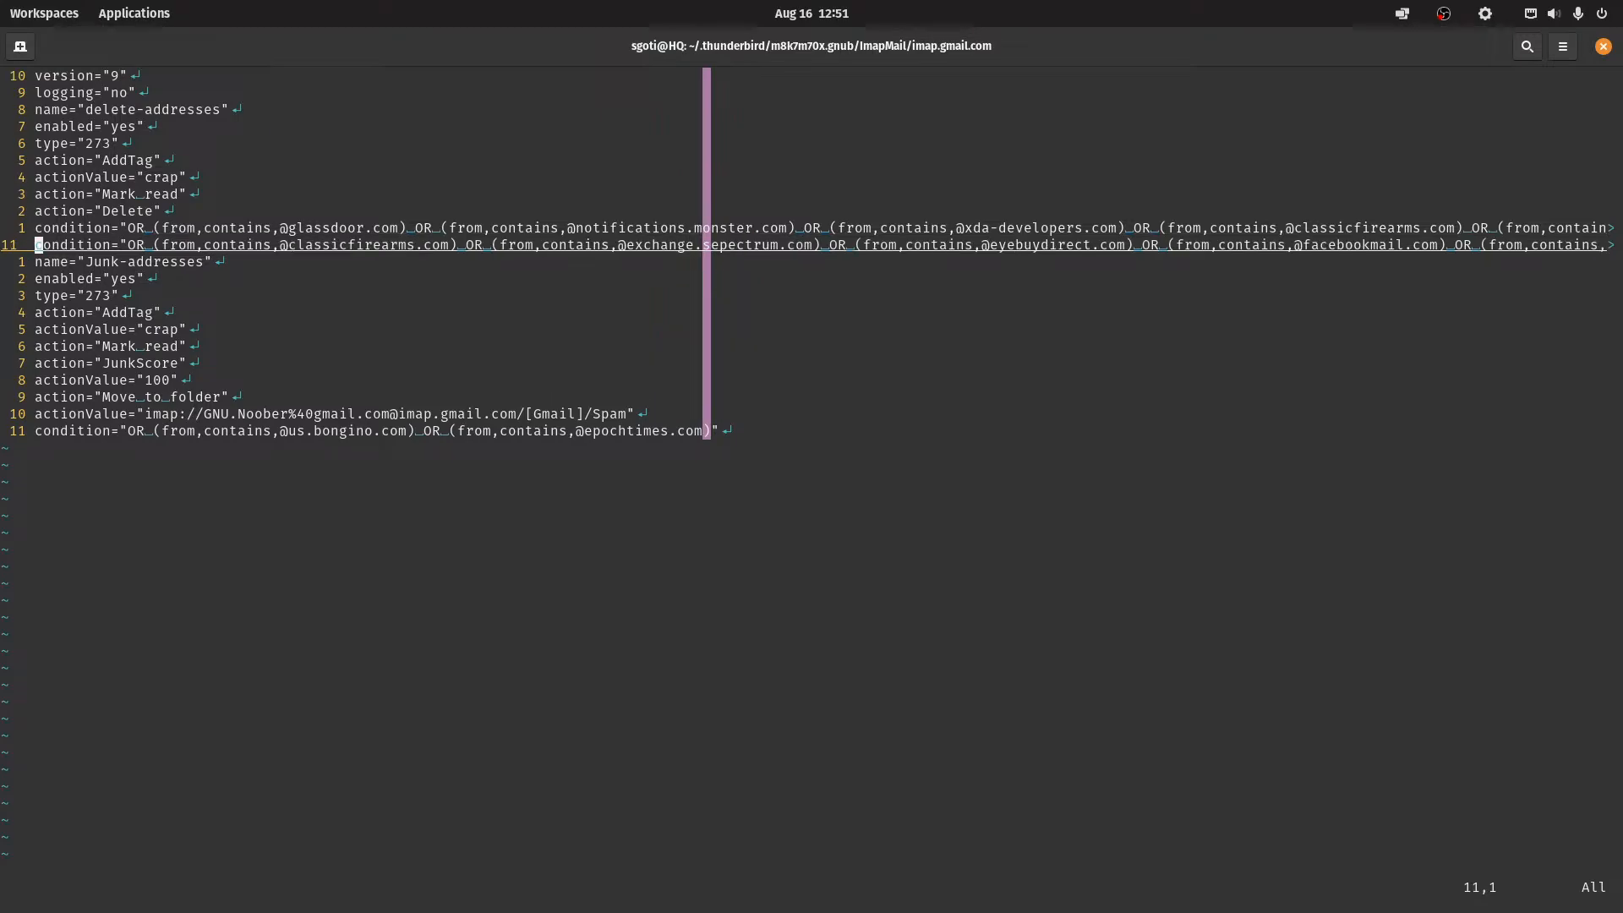
Compare the sender entries of the original and sorted condition lines, working backwards from the line ends
key("dollar")
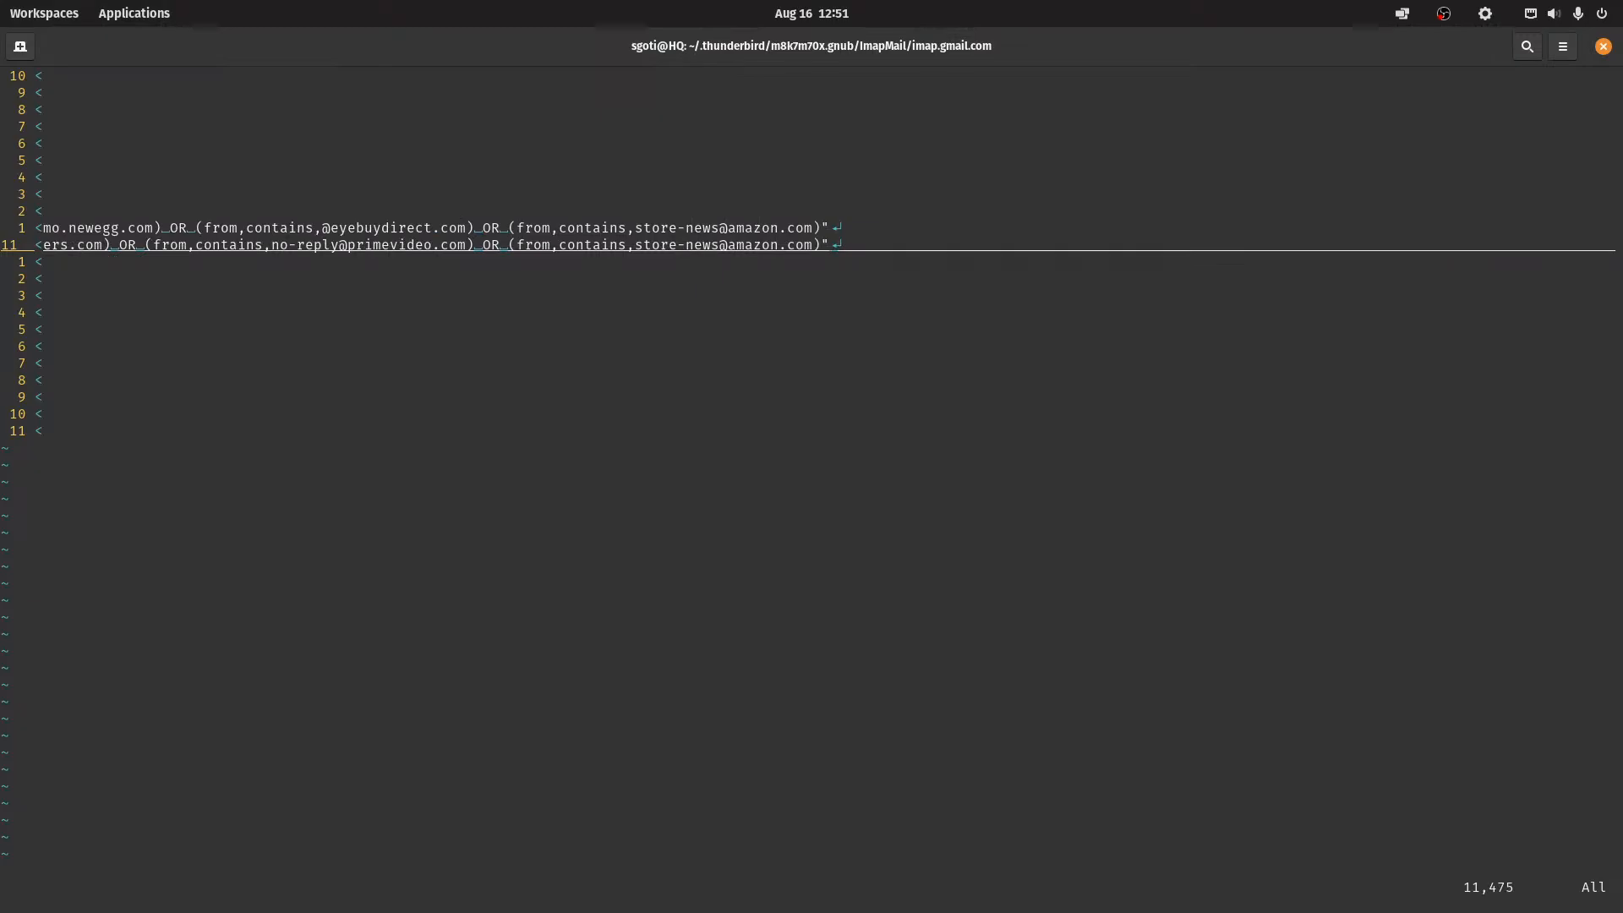
key("k")
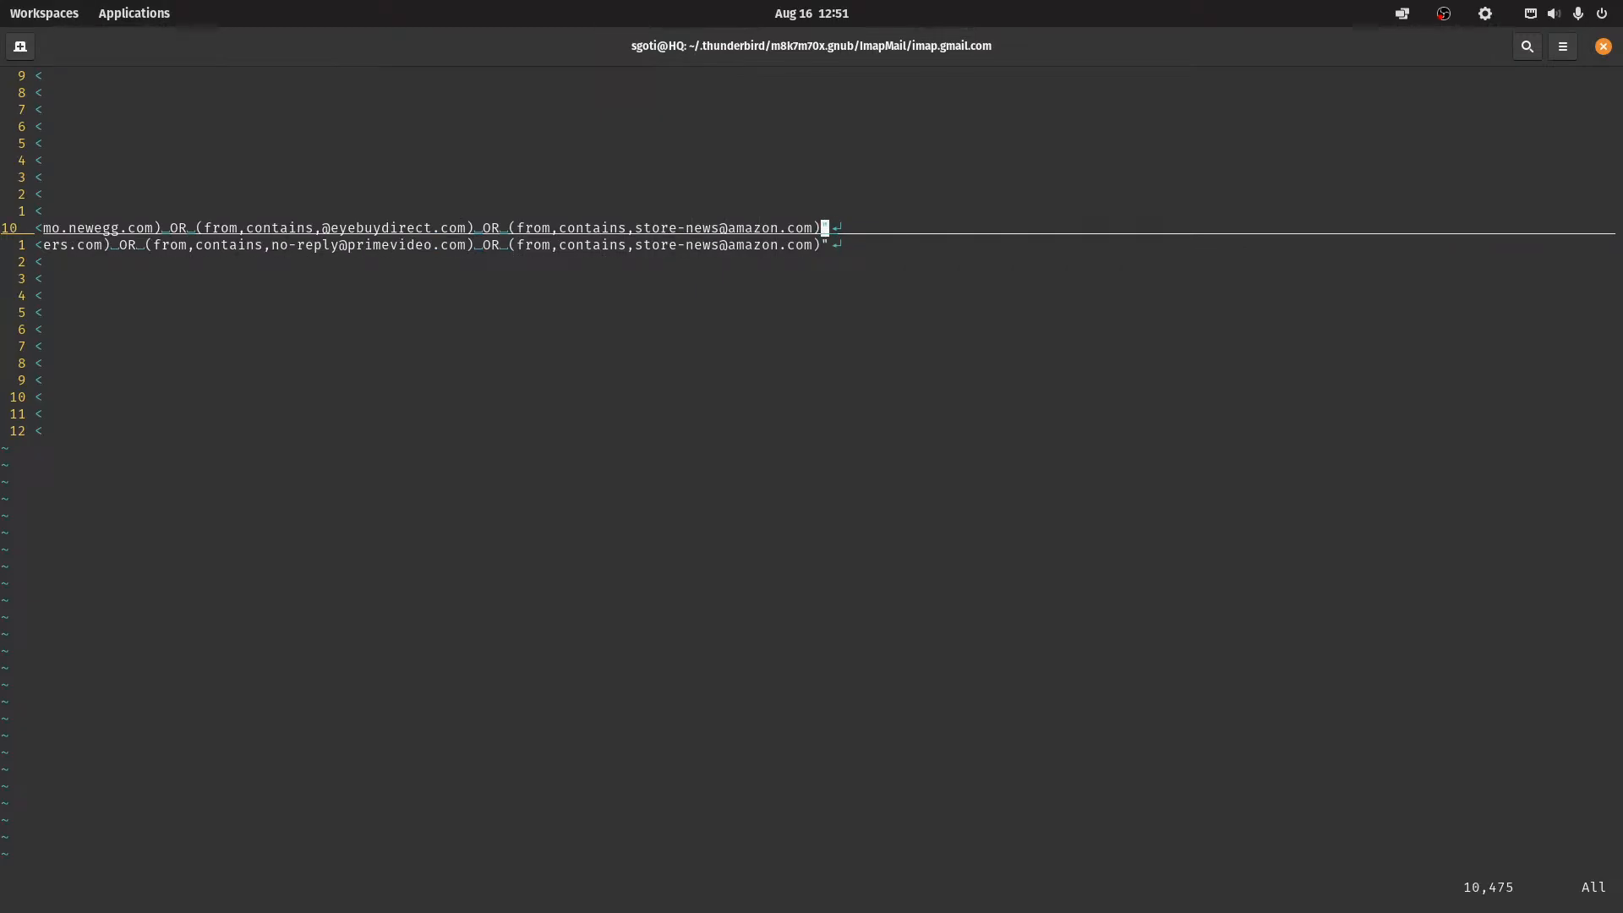
key("j")
key("h")
key("h")
key("h")
key("h")
key("h")
key("h")
key("h")
key("h")
key("h")
key("h")
key("h")
key("h")
key("h")
key("h")
key("h")
key("h")
key("h")
key("h")
key("h")
key("h")
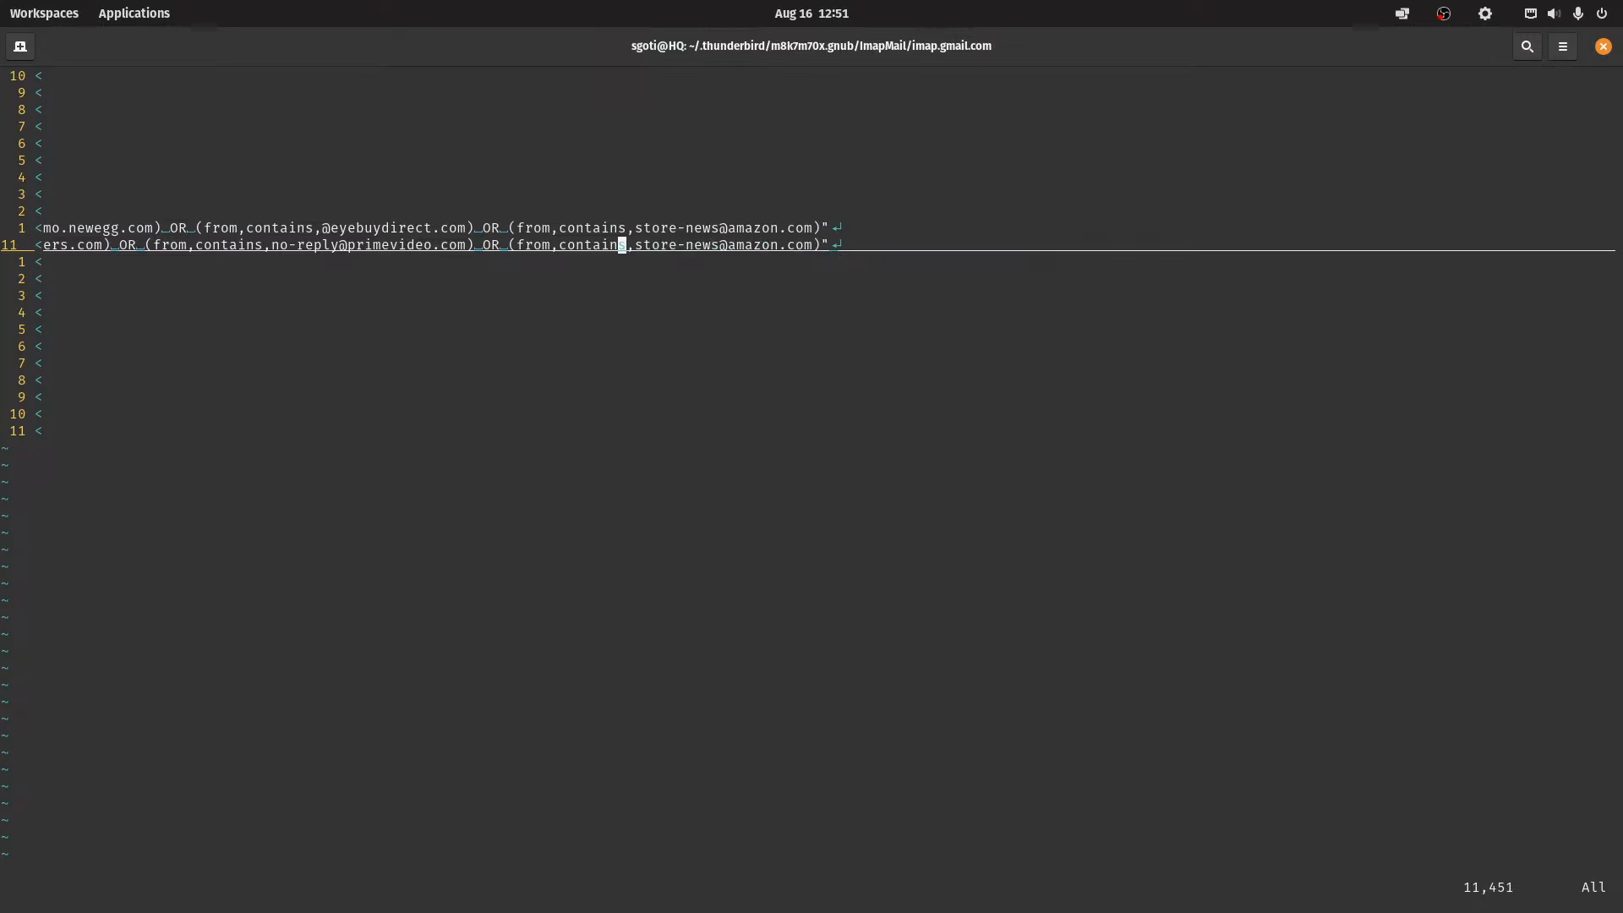
key("b")
key("b")
key("b")
key("b")
key("b")
key("b")
key("b")
key("b")
key("h")
key("h")
key("h")
key("h")
key("h")
key("h")
key("h")
key("h")
key("h")
key("h")
key("h")
key("h")
key("h")
key("h")
key("h")
key("h")
key("h")
key("h")
key("h")
key("h")
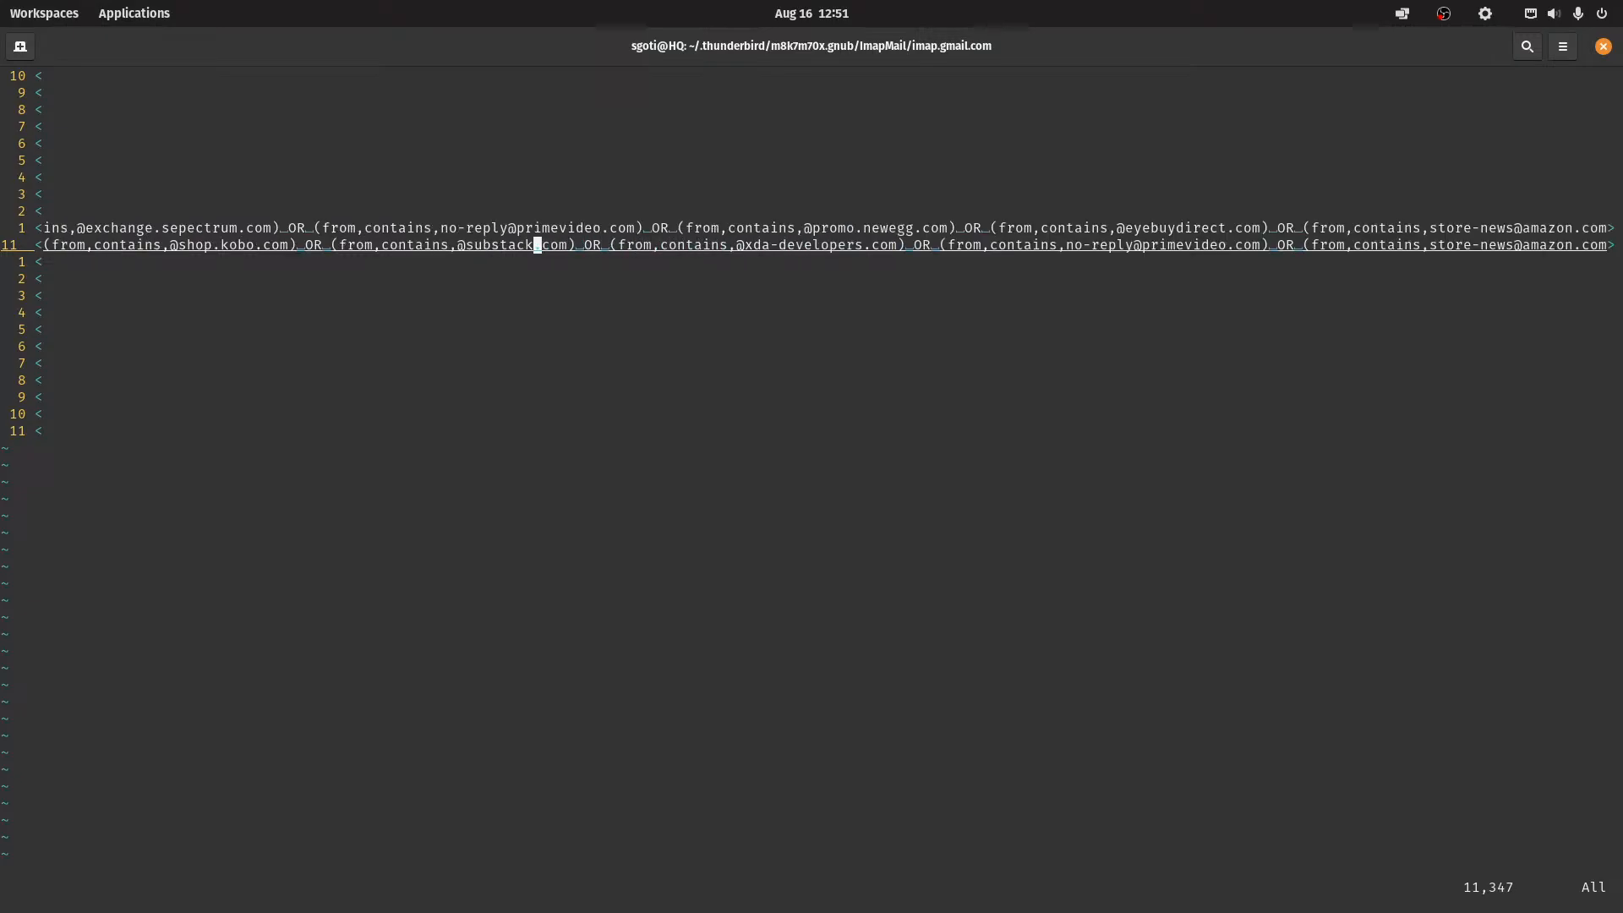
Delete the original unsorted delete-addresses condition line from msgFilterRules.dat
key("k")
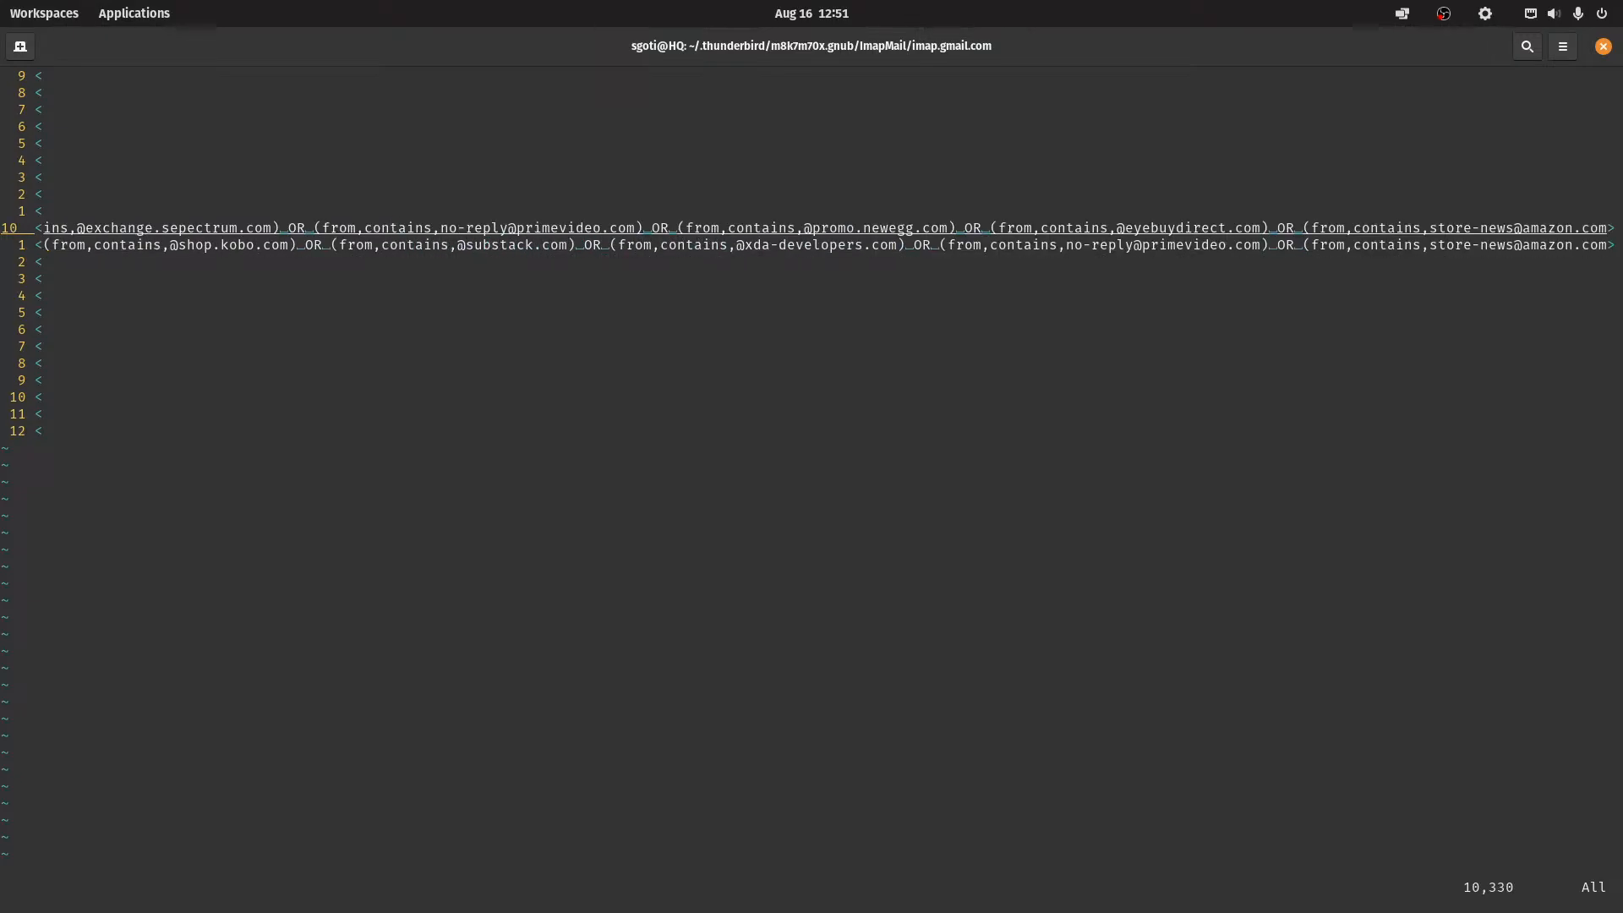
type("0d")
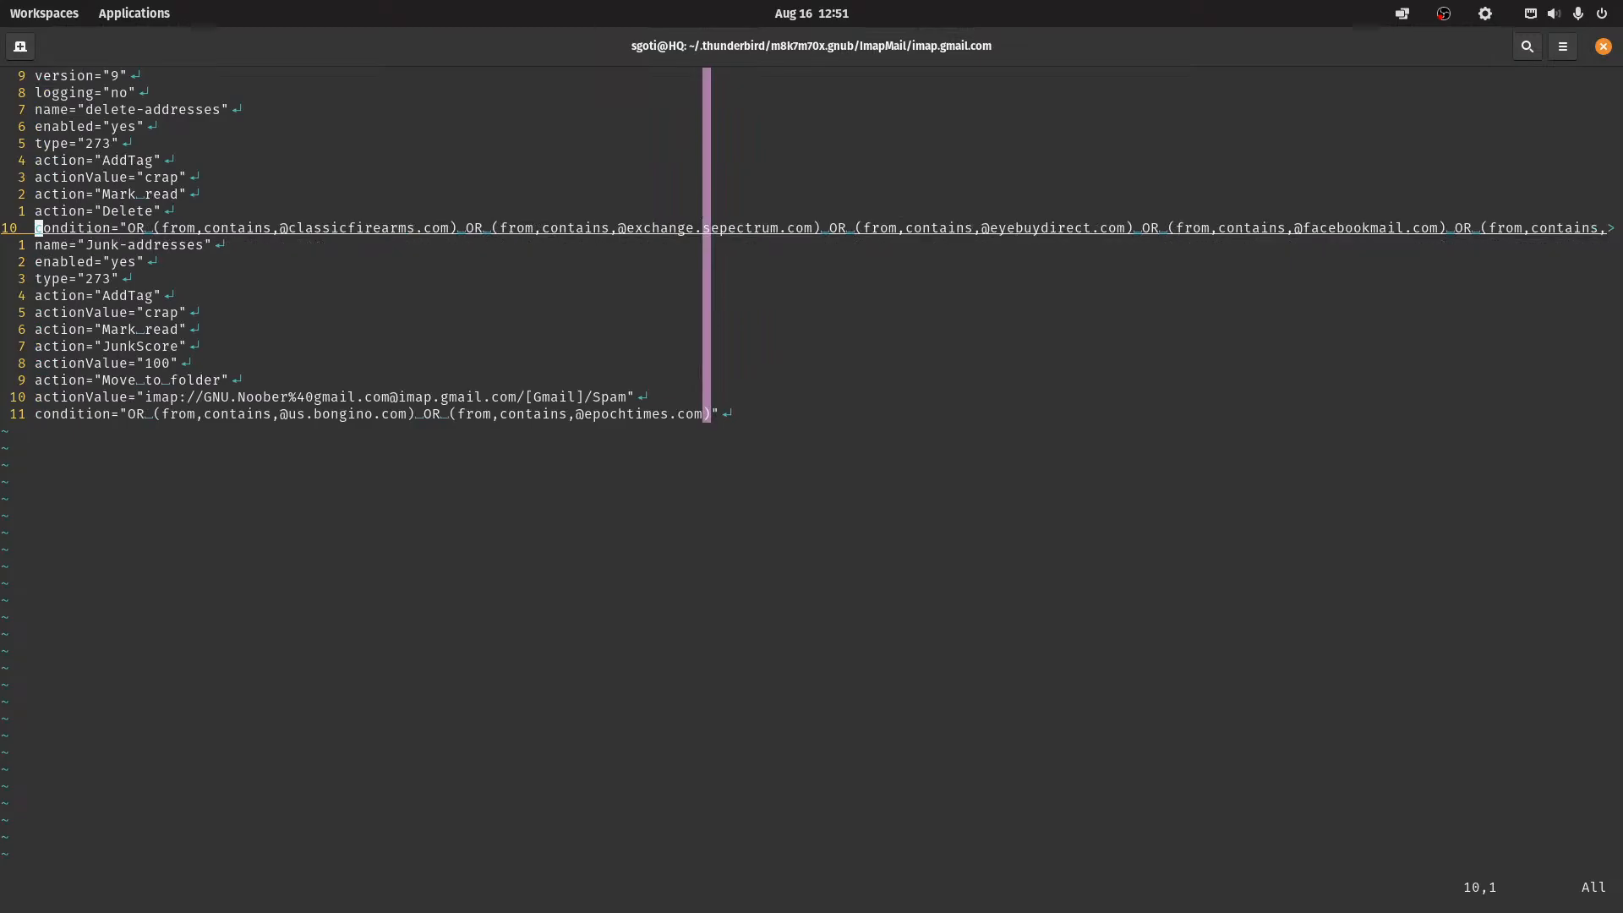
Save msgFilterRules.dat and go to the Junk-addresses filter's condition line
type(":w")
key("Return")
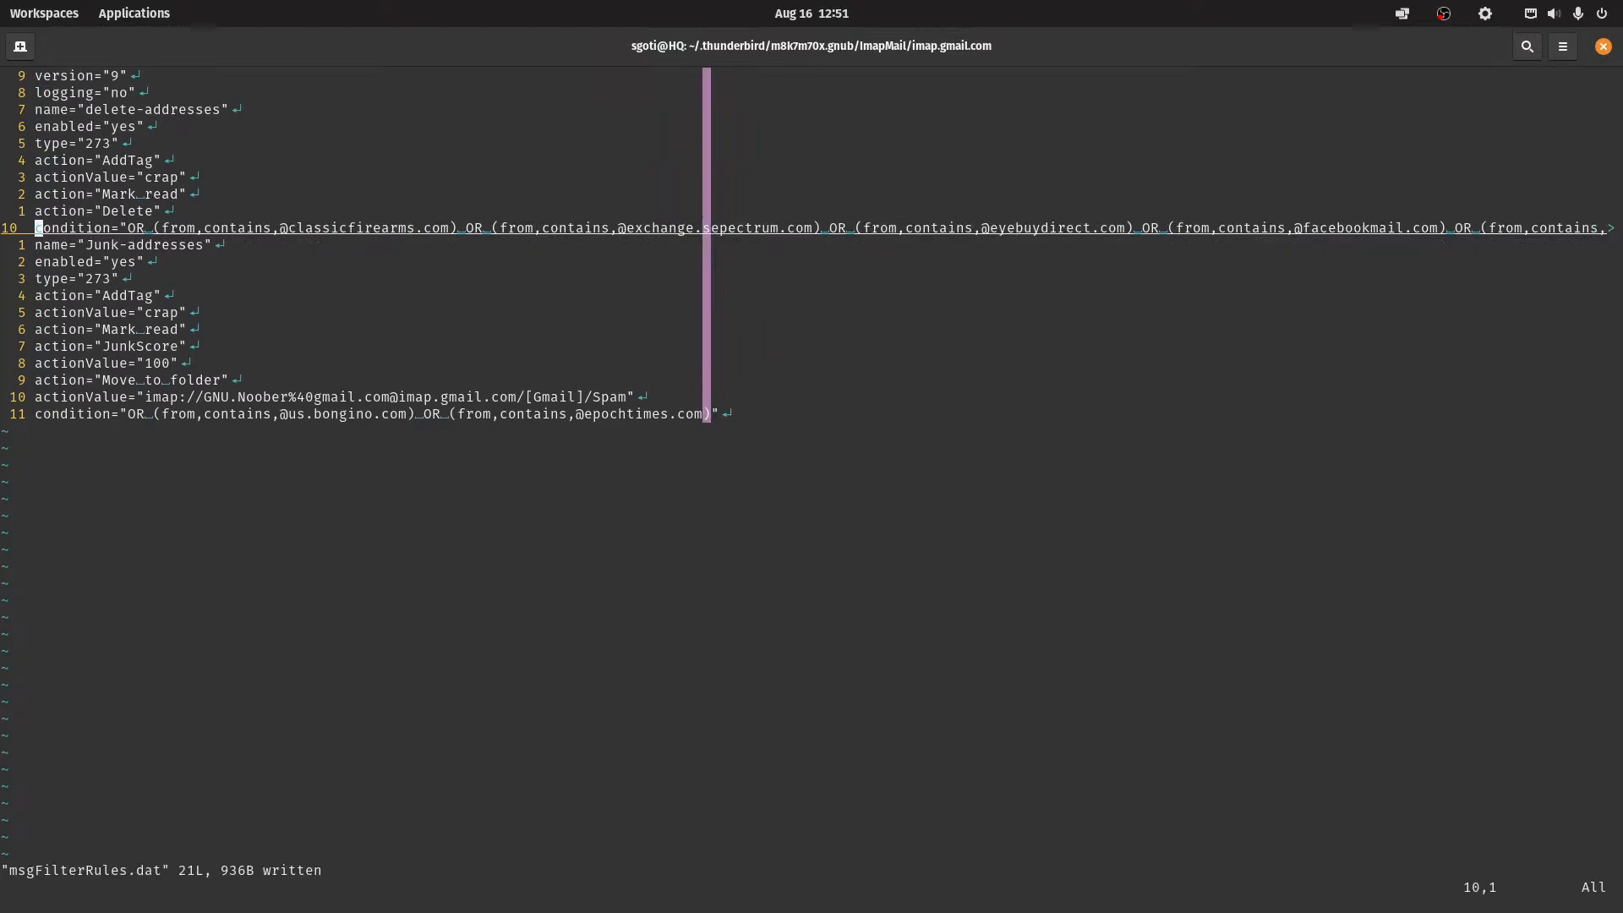
key("j")
key("j")
key("j")
key("j")
key("j")
key("j")
key("j")
key("j")
key("j")
key("j")
key("j")
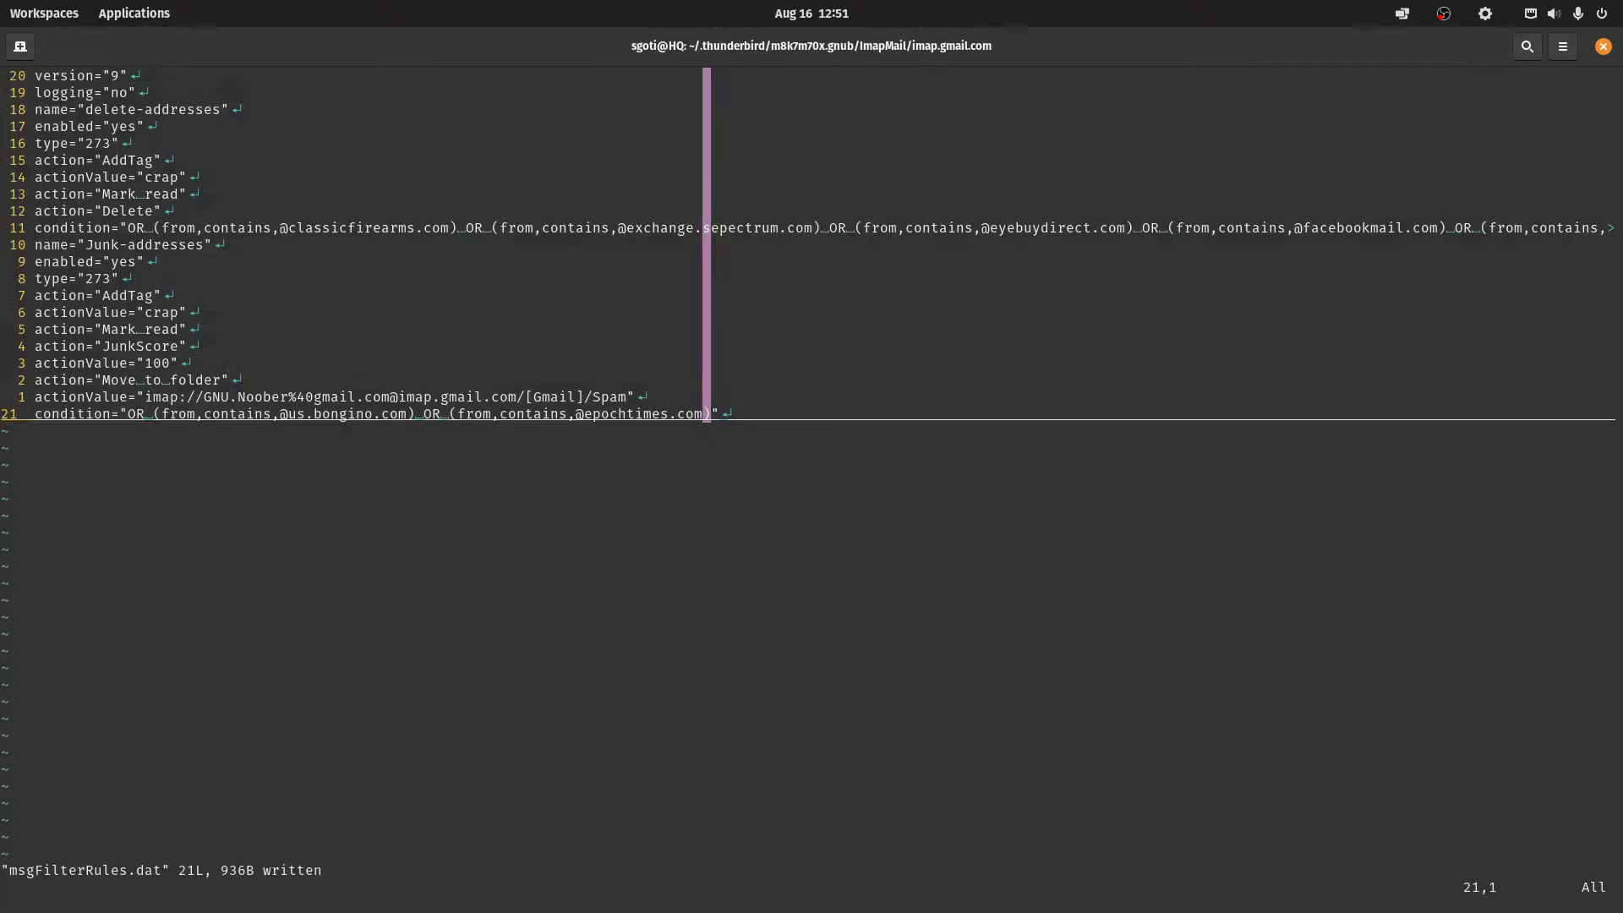
Examine the sender entries along the Junk-addresses condition line
key("l")
key("l")
key("l")
key("l")
key("l")
key("l")
key("l")
key("l")
key("l")
key("l")
key("l")
key("l")
key("l")
key("l")
key("l")
key("l")
key("l")
key("l")
key("l")
key("l")
key("h")
key("h")
key("h")
key("h")
key("h")
key("h")
key("h")
key("h")
key("h")
key("h")
key("h")
key("h")
key("h")
key("h")
key("h")
key("h")
key("h")
key("h")
Copy the Junk-addresses condition line into ~/cb as its only line and save that file
key("c")
key("b")
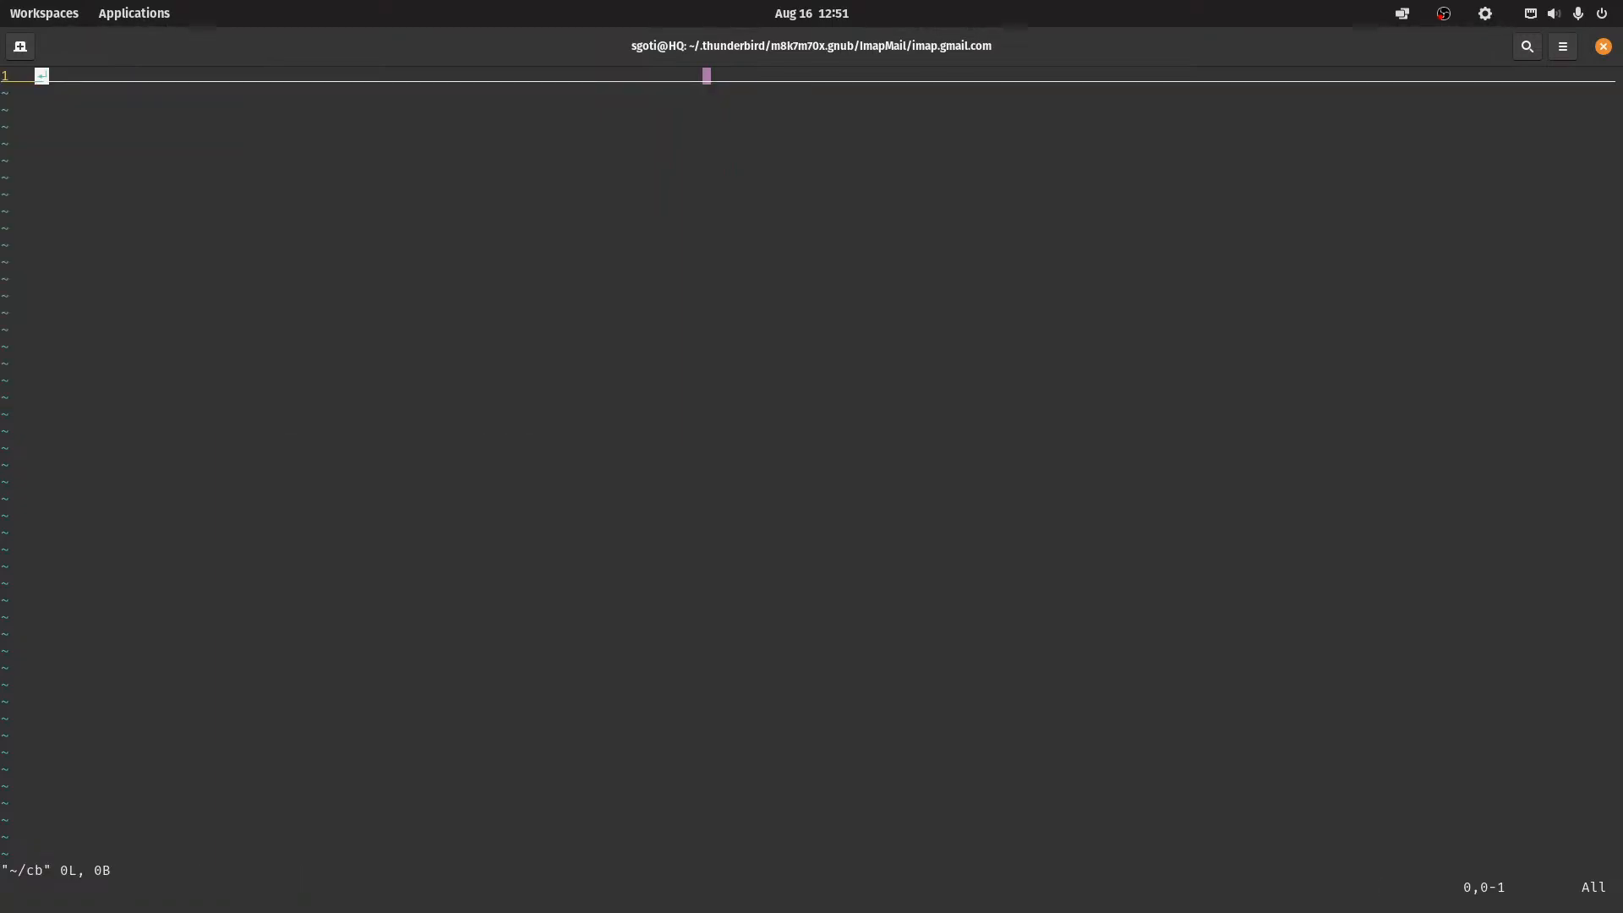
key("p")
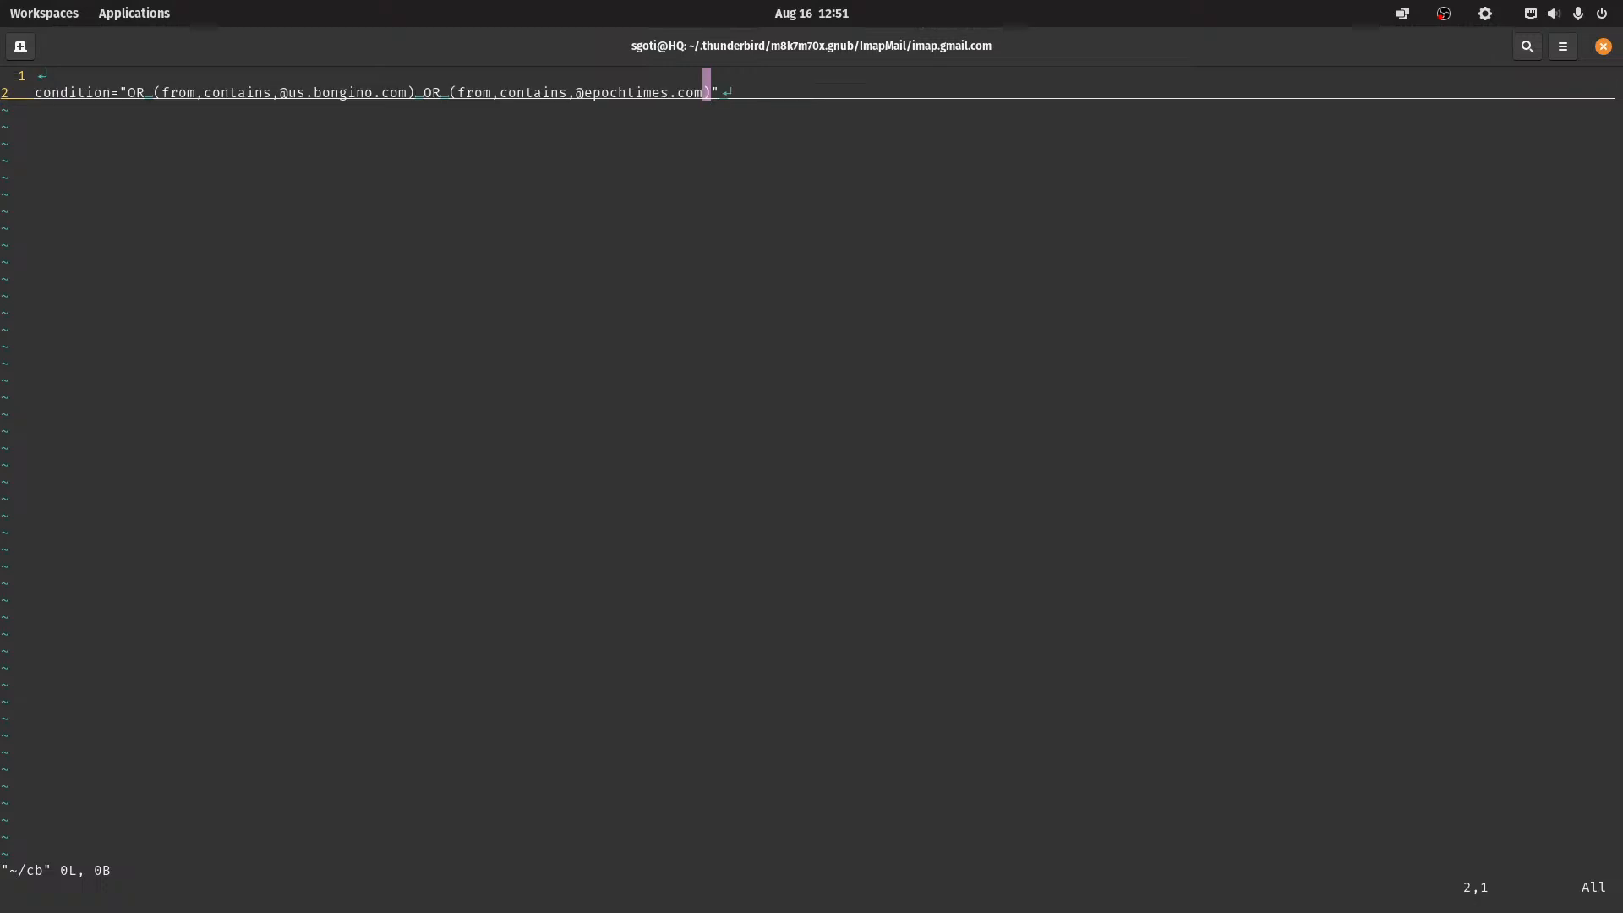
key("k")
key("d")
key("d")
type(":w")
key("Return")
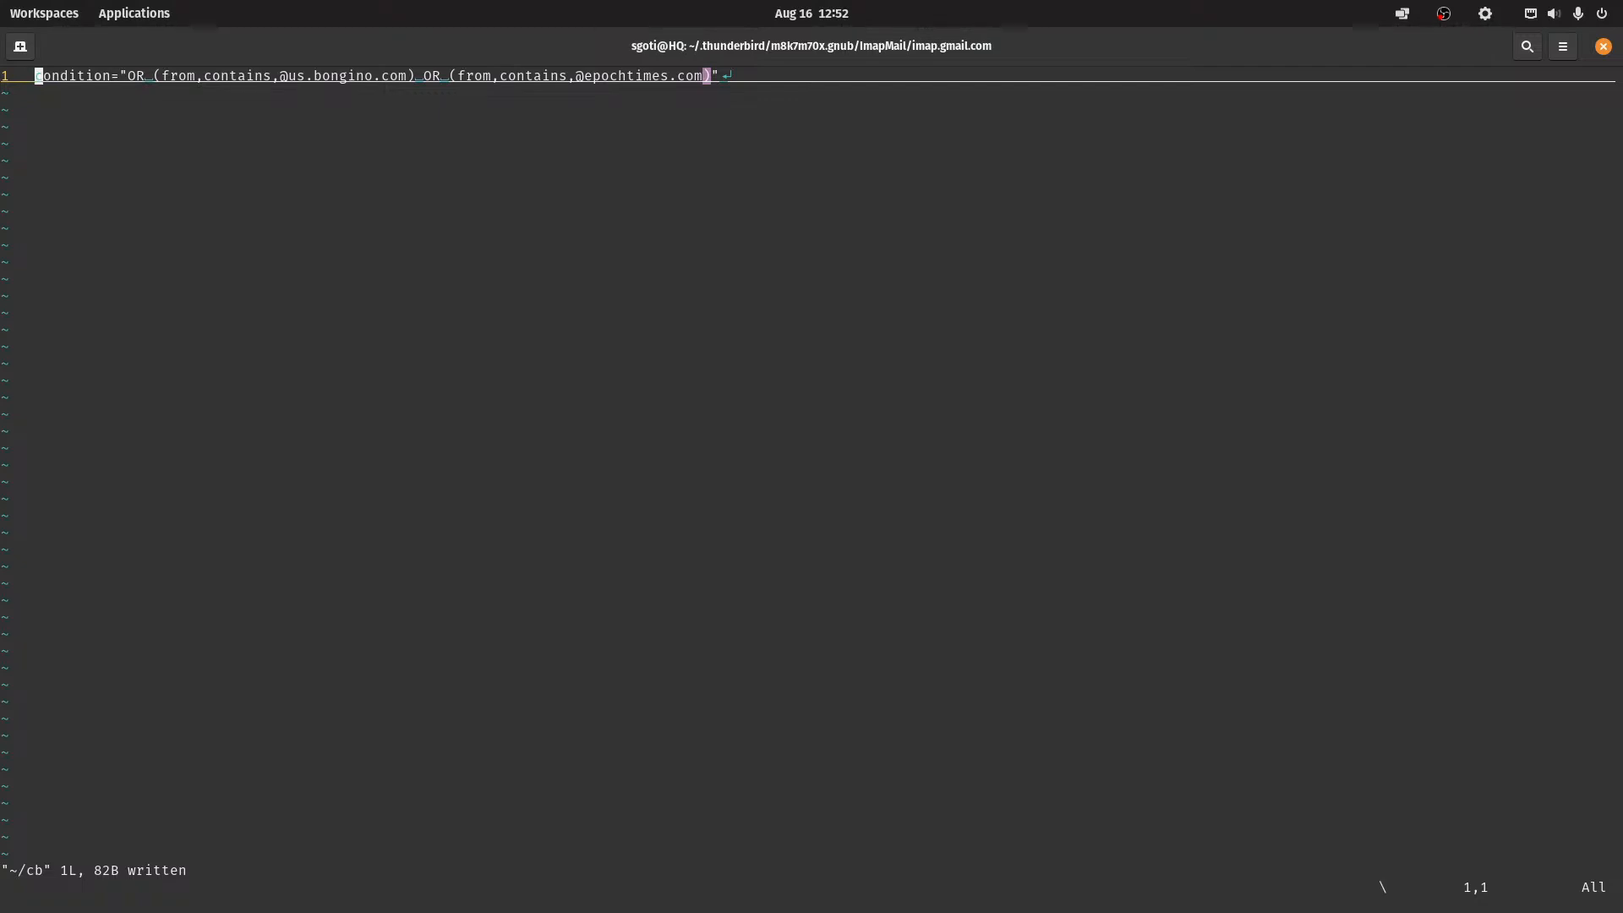
Sort the sender addresses in ~/cb and move the sorted line below the Junk-addresses condition in msgFilterRules.dat
key("s")
key("d")
key("d")
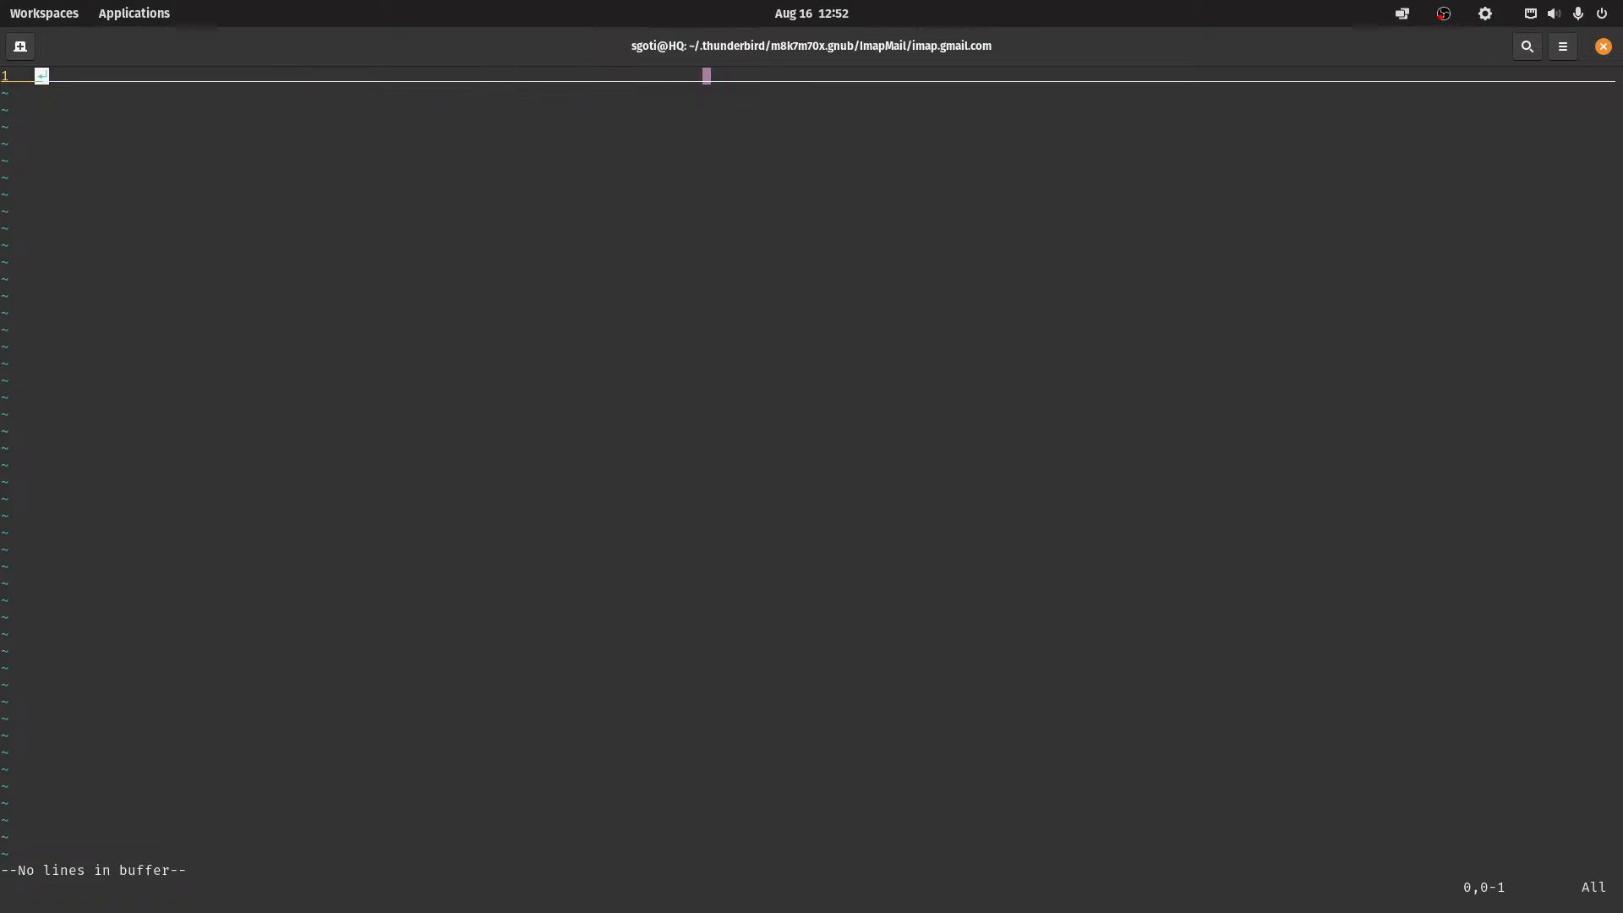
type(":w")
key("Return")
key("ctrl+6")
key("p")
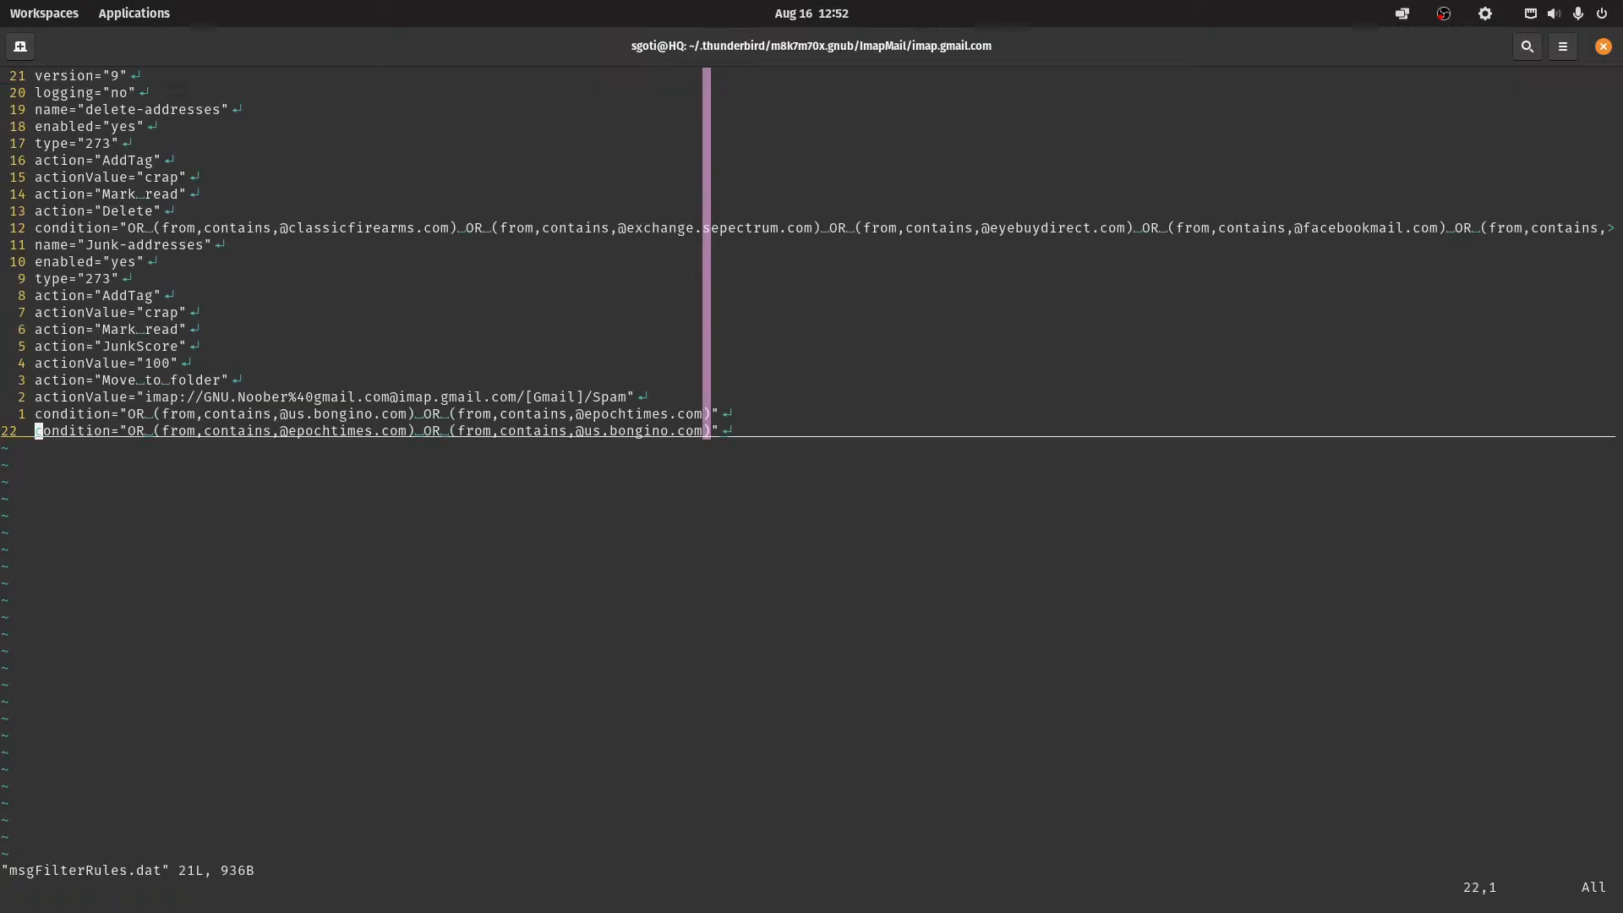
Delete the original unsorted Junk-addresses condition line and save msgFilterRules.dat
key("l")
key("k")
key("d")
key("d")
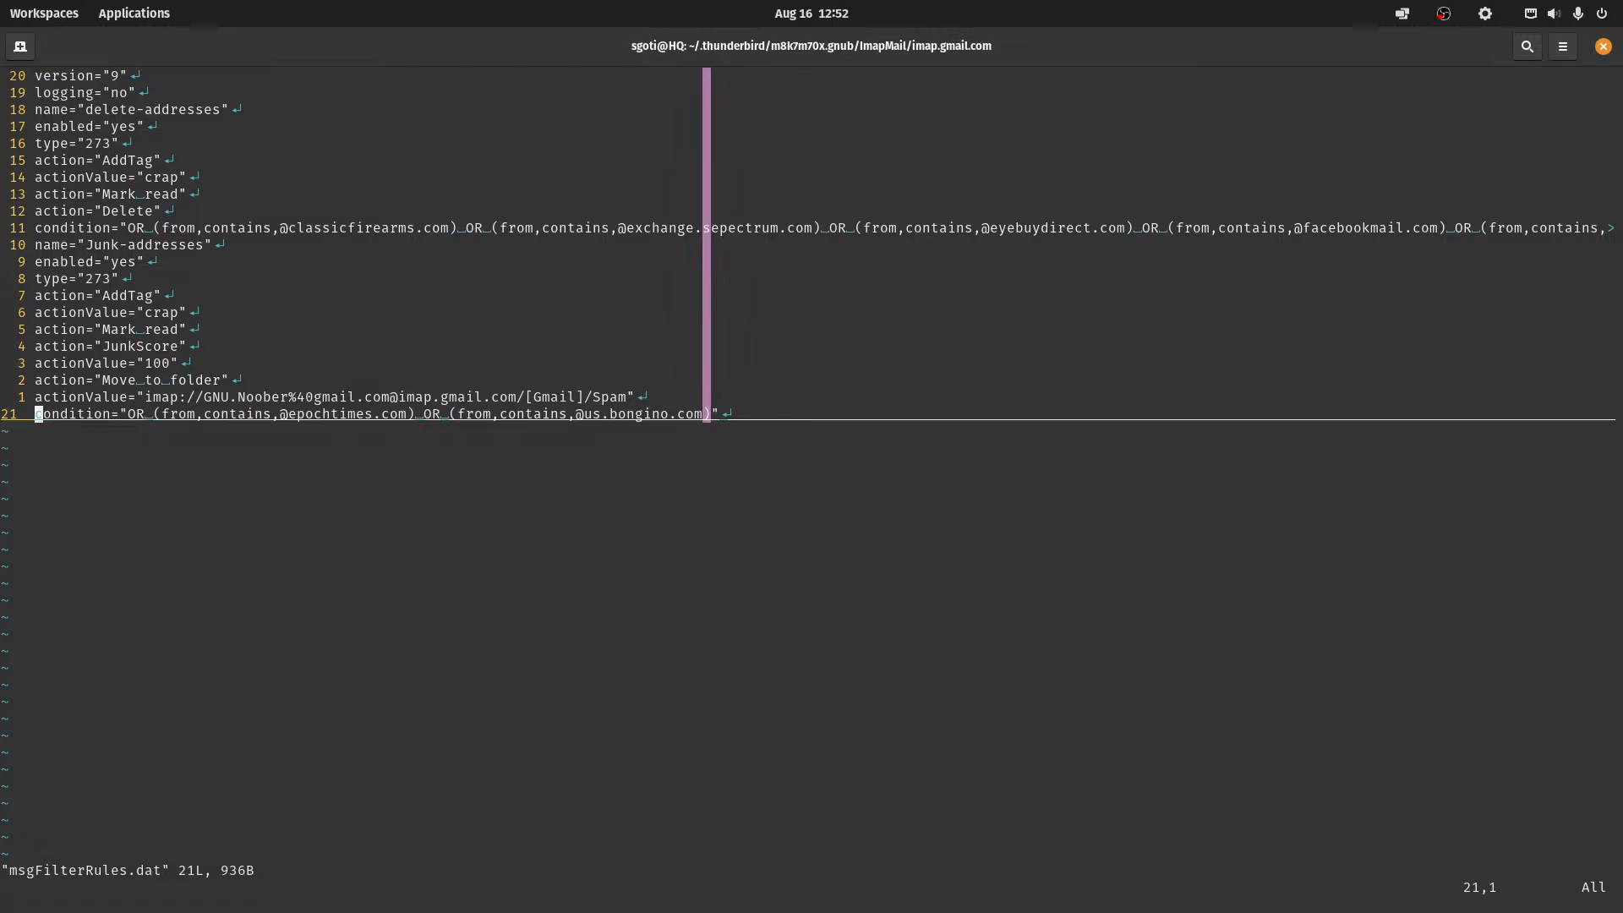
type(":w")
key("Return")
type(":w")
key("Return")
Suspend Vim and restart Thunderbird with the gnub profile
key("ctrl+z")
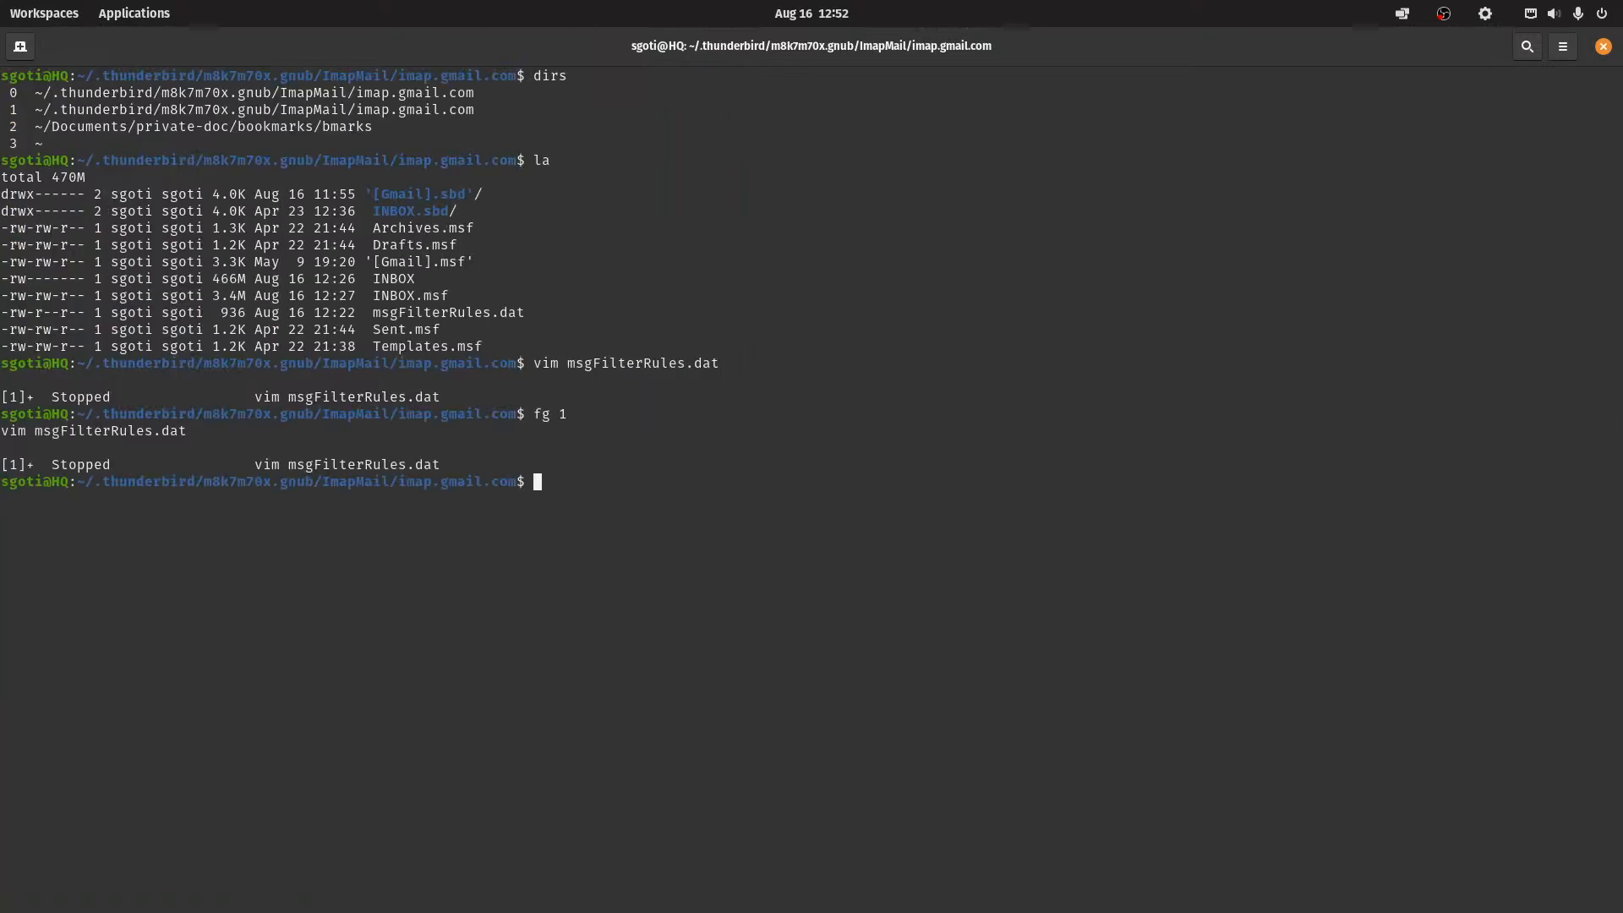
left_click(50, 15)
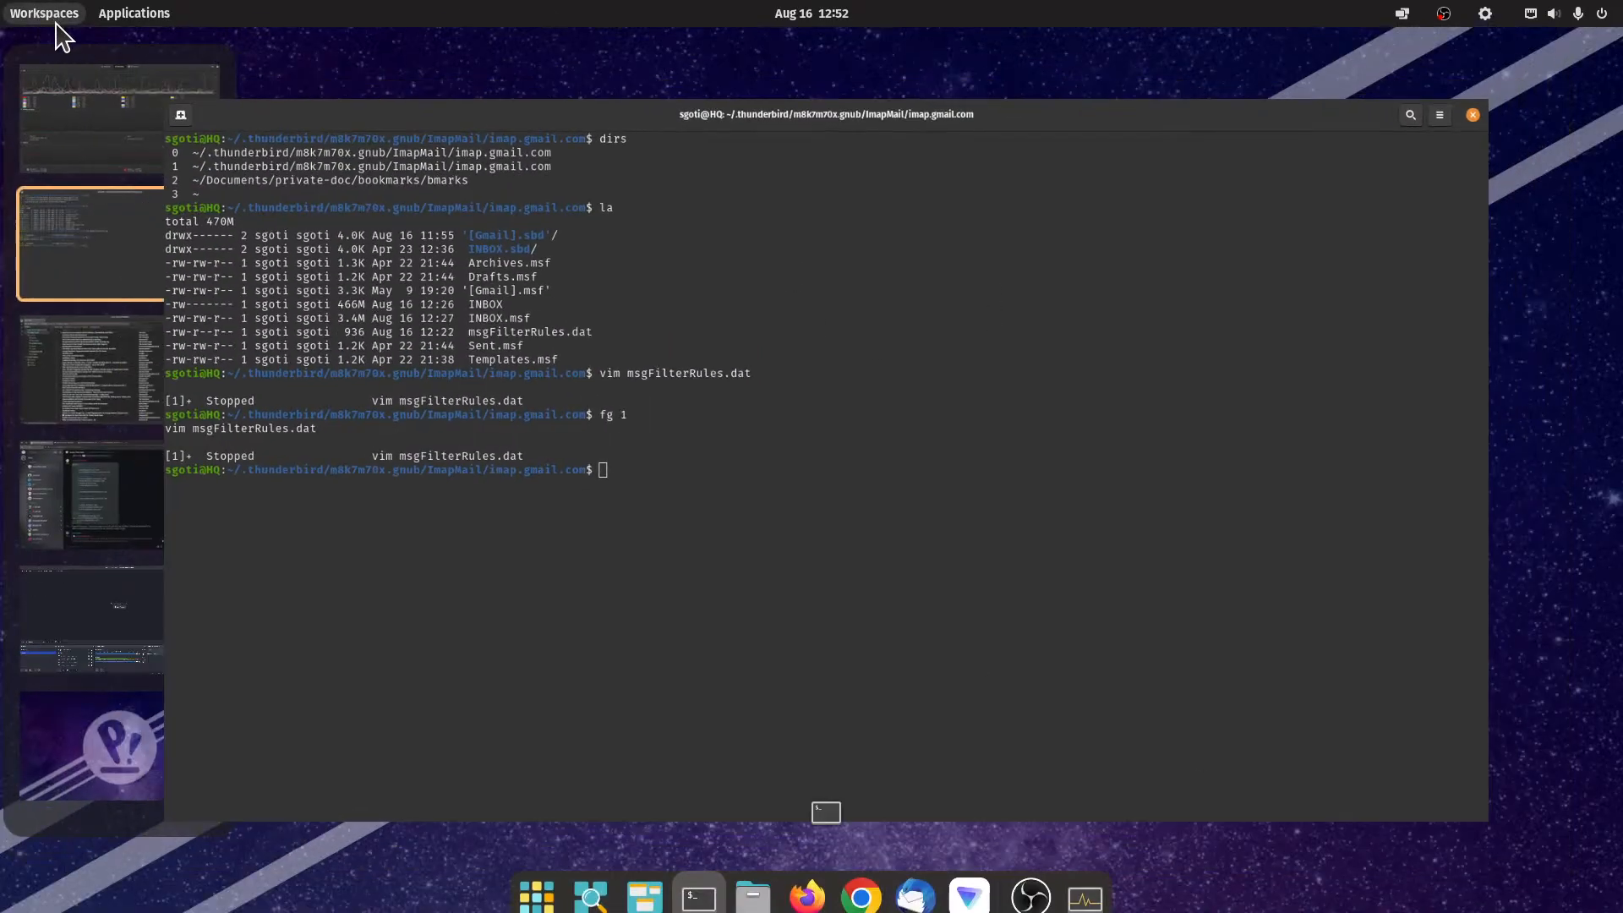
left_click(127, 372)
left_click(578, 393)
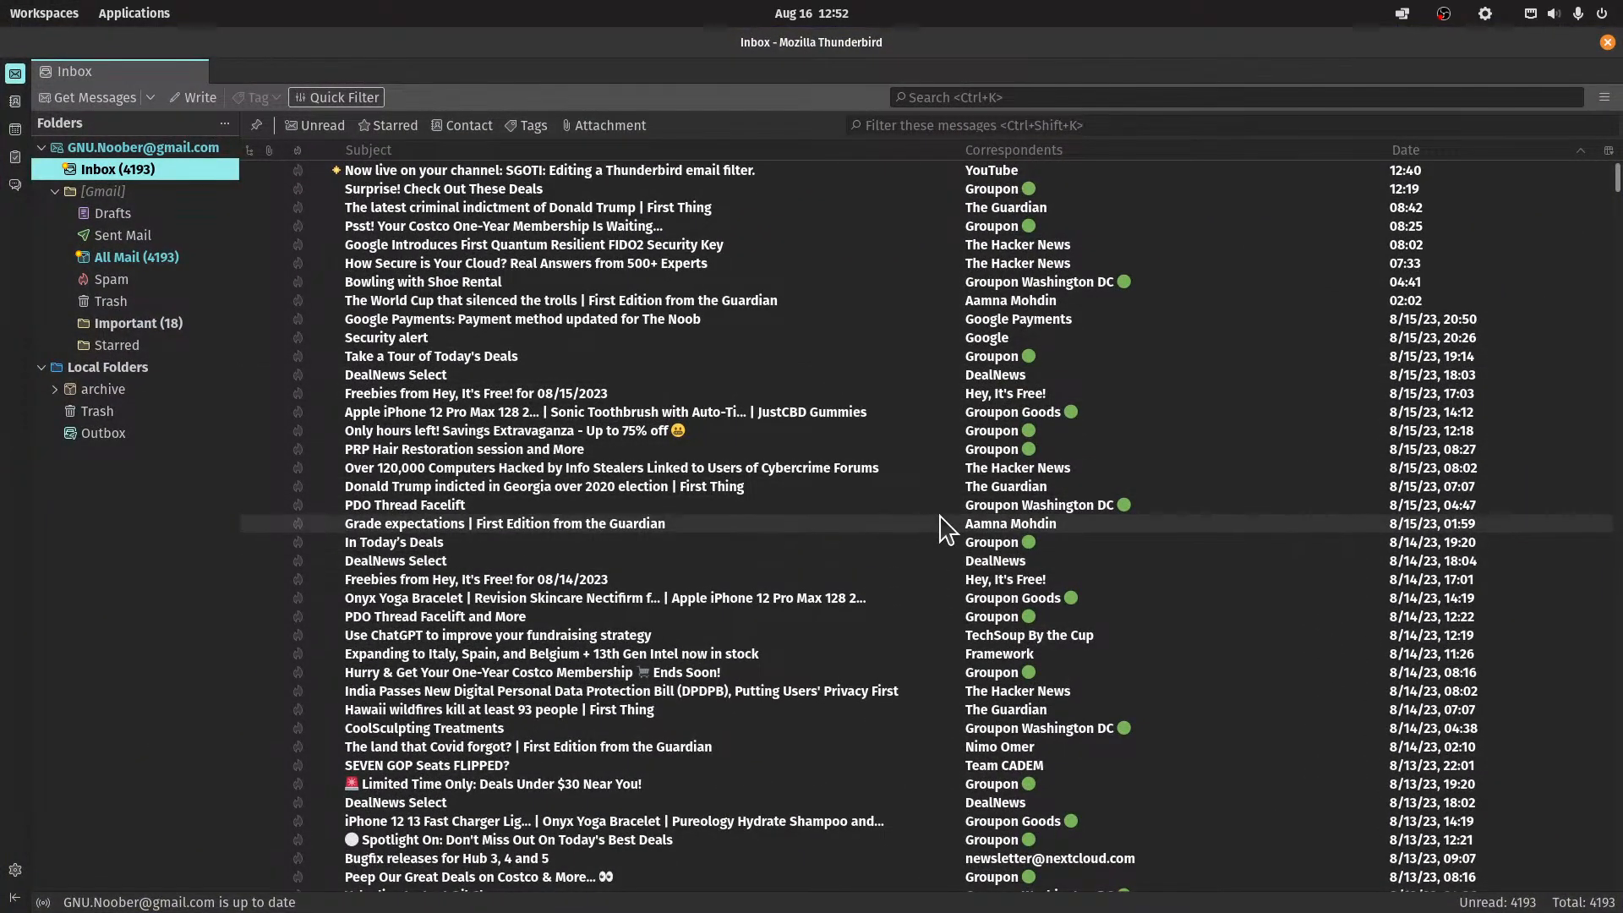
left_click(1608, 42)
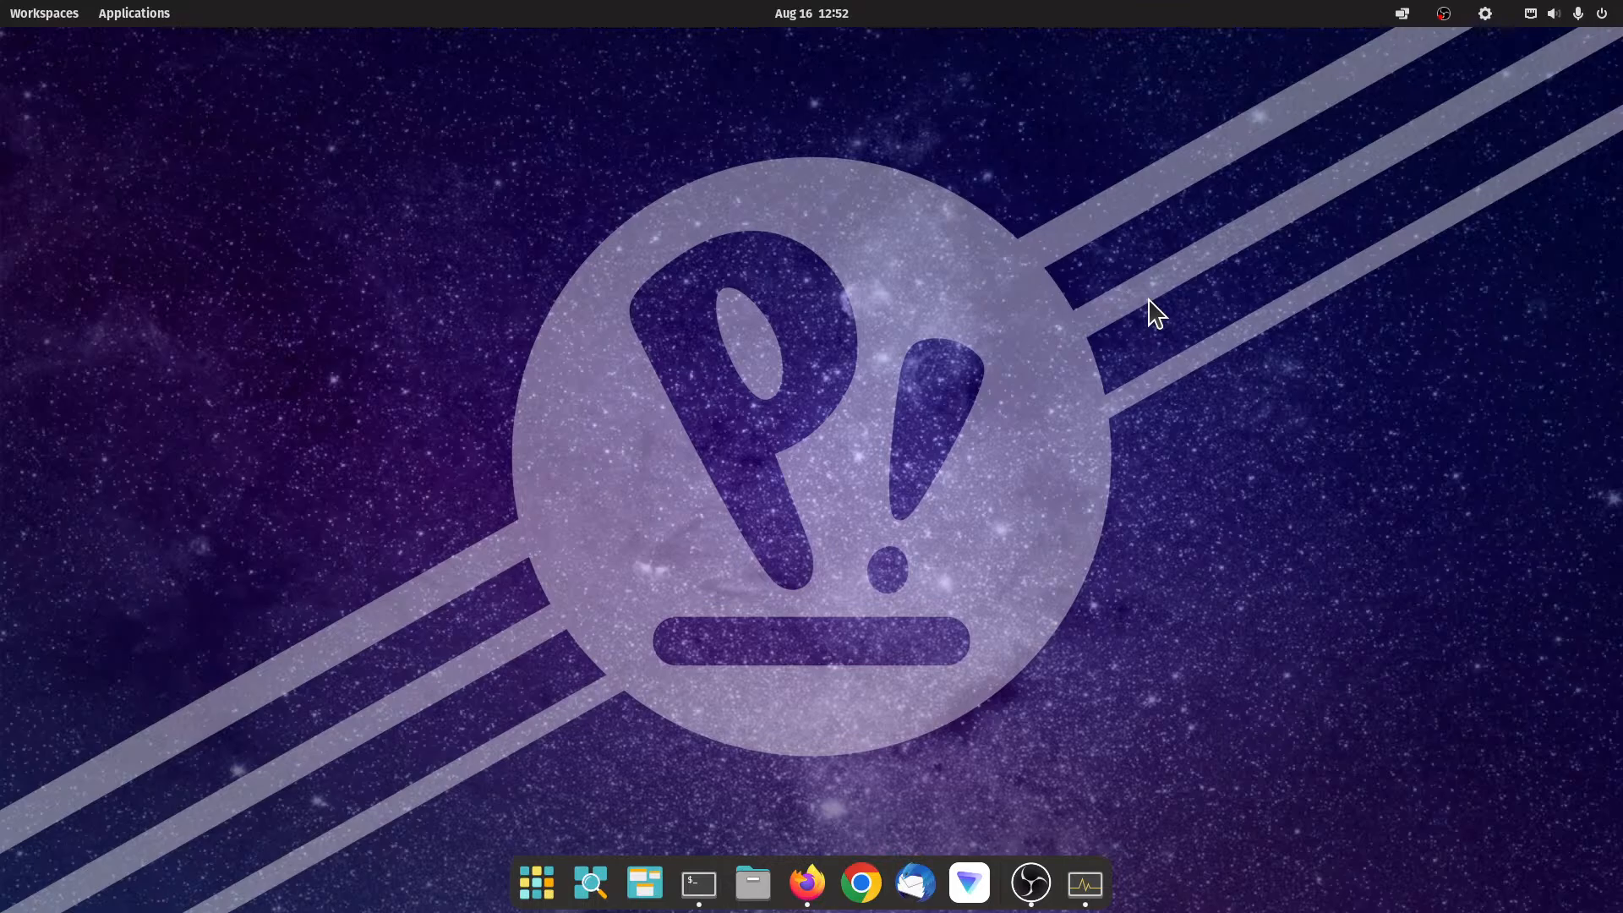
key("super")
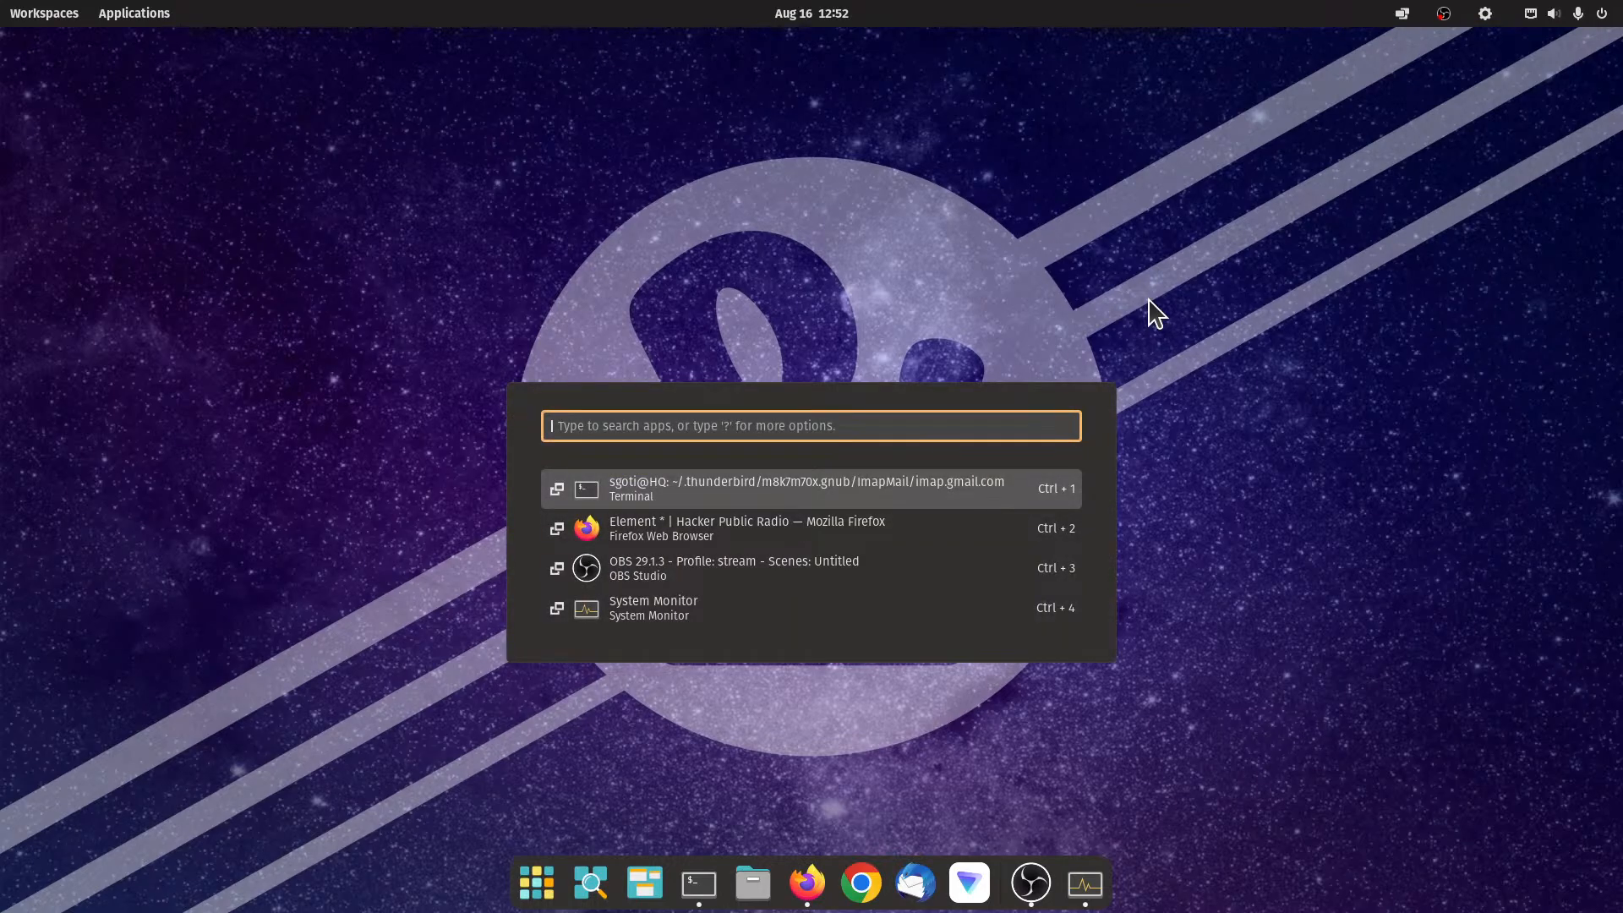
type("th")
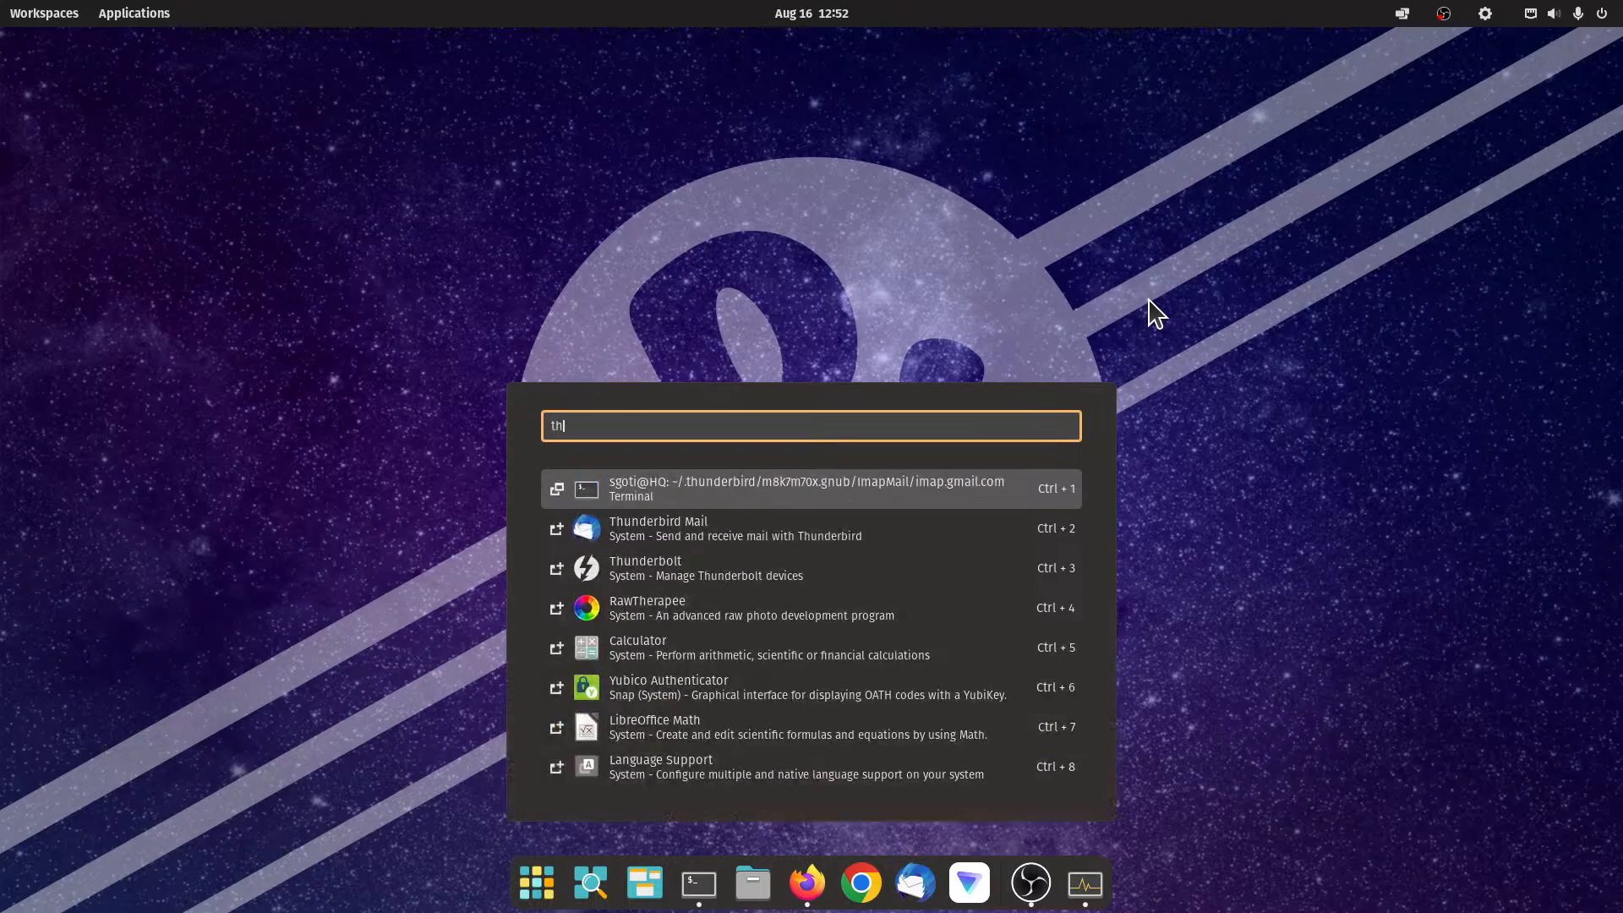
key("Up")
key("Return")
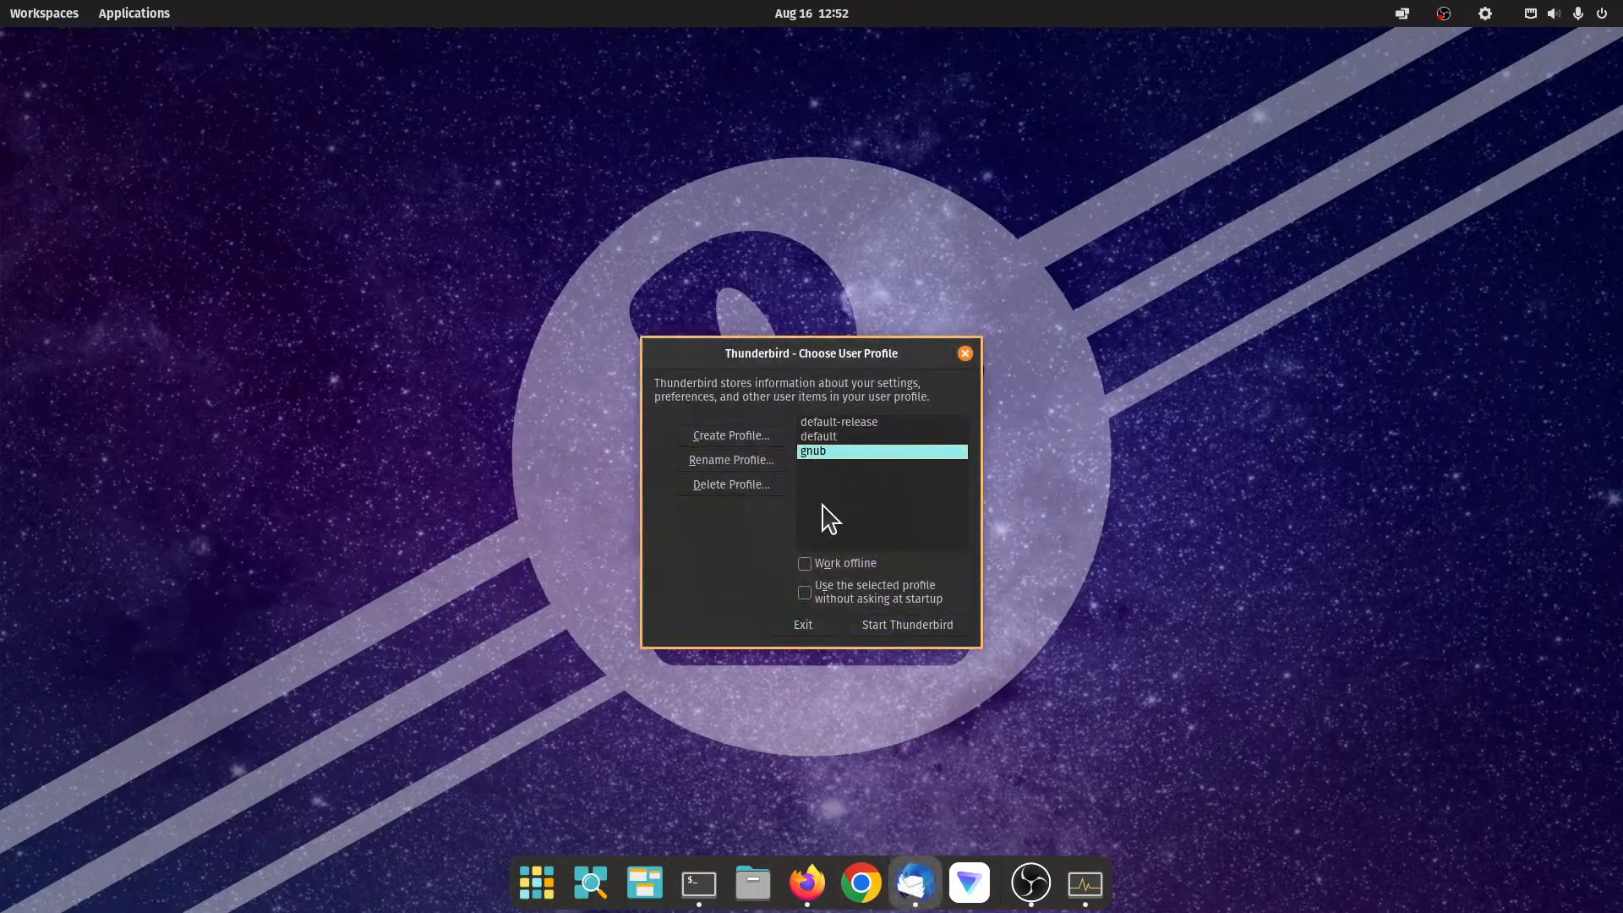
left_click(912, 623)
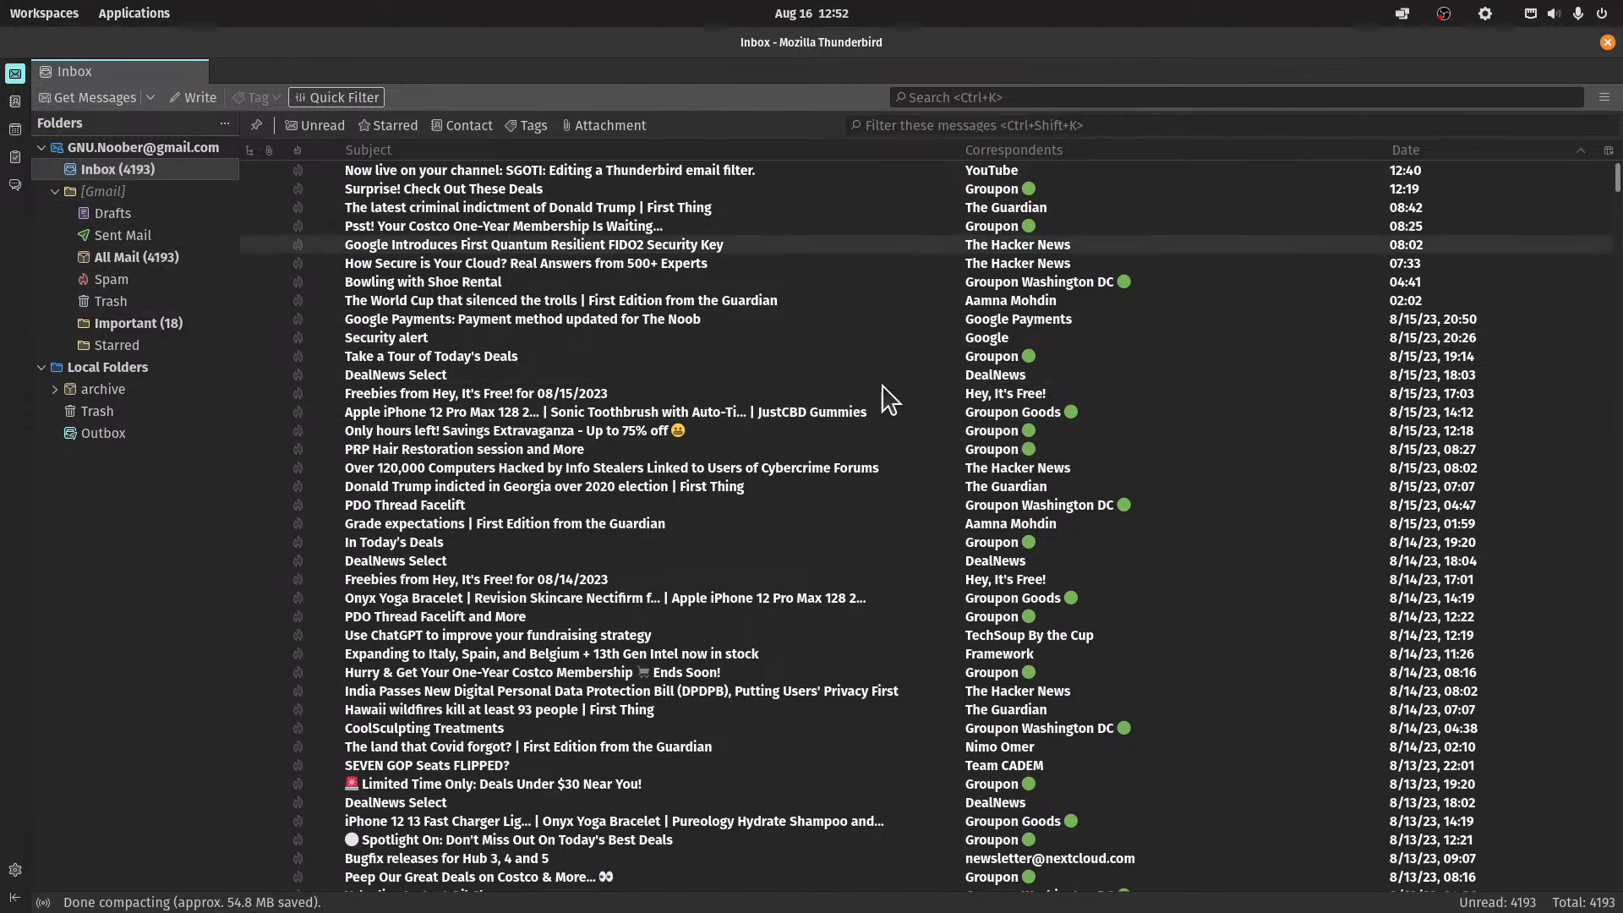
Open the message filters and review the sender order in the delete-addresses filter's rules
key("alt+t")
key("Down")
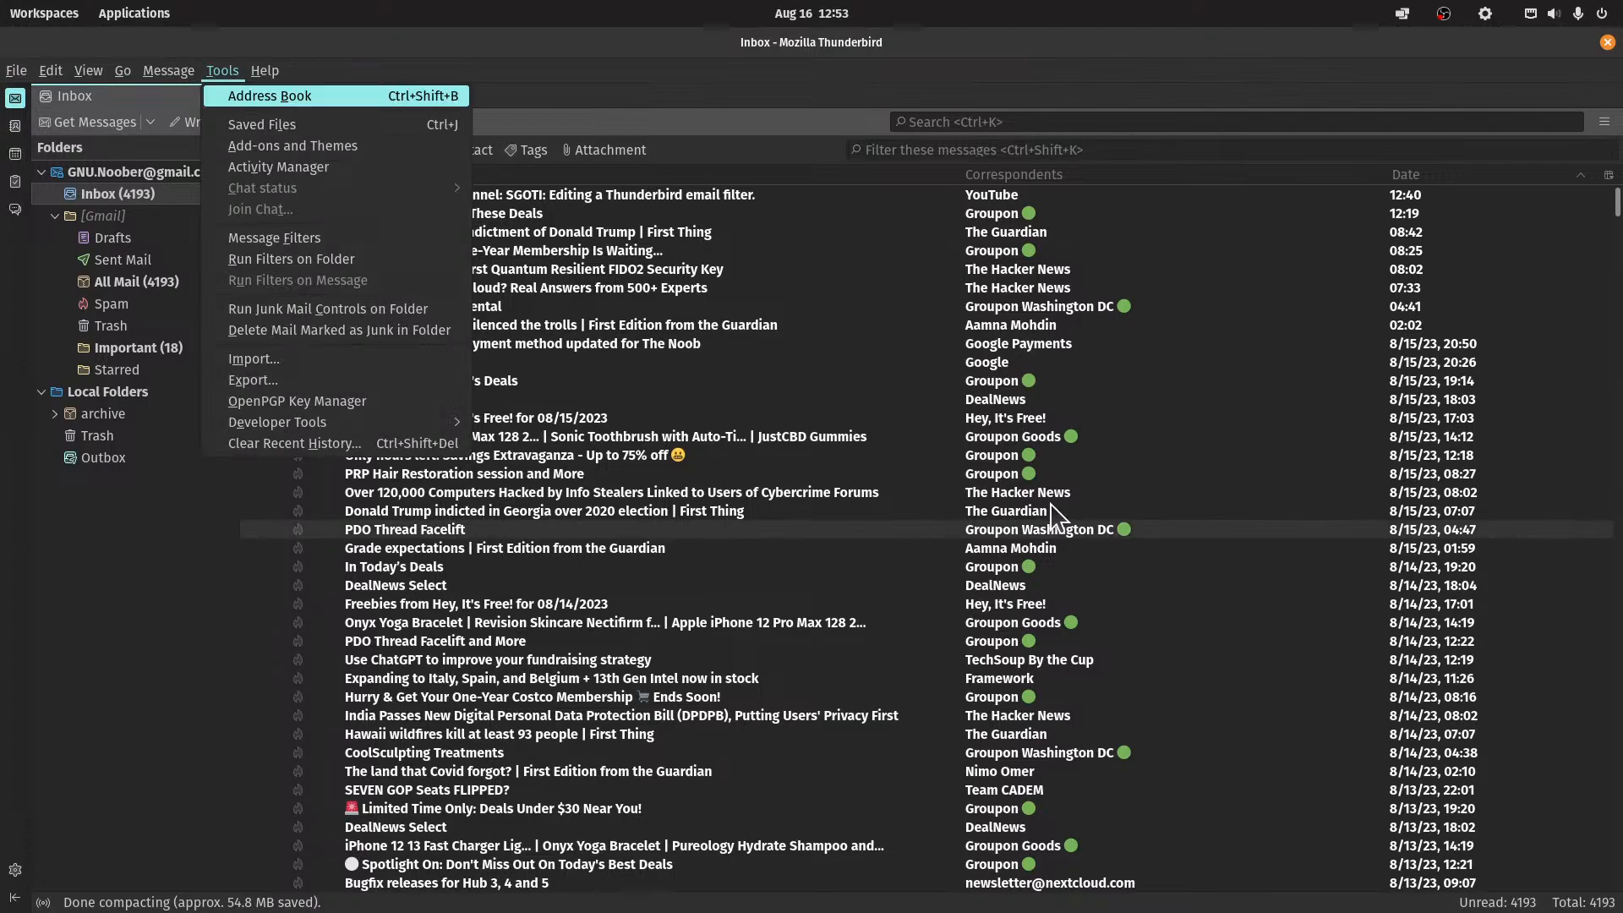
key("f")
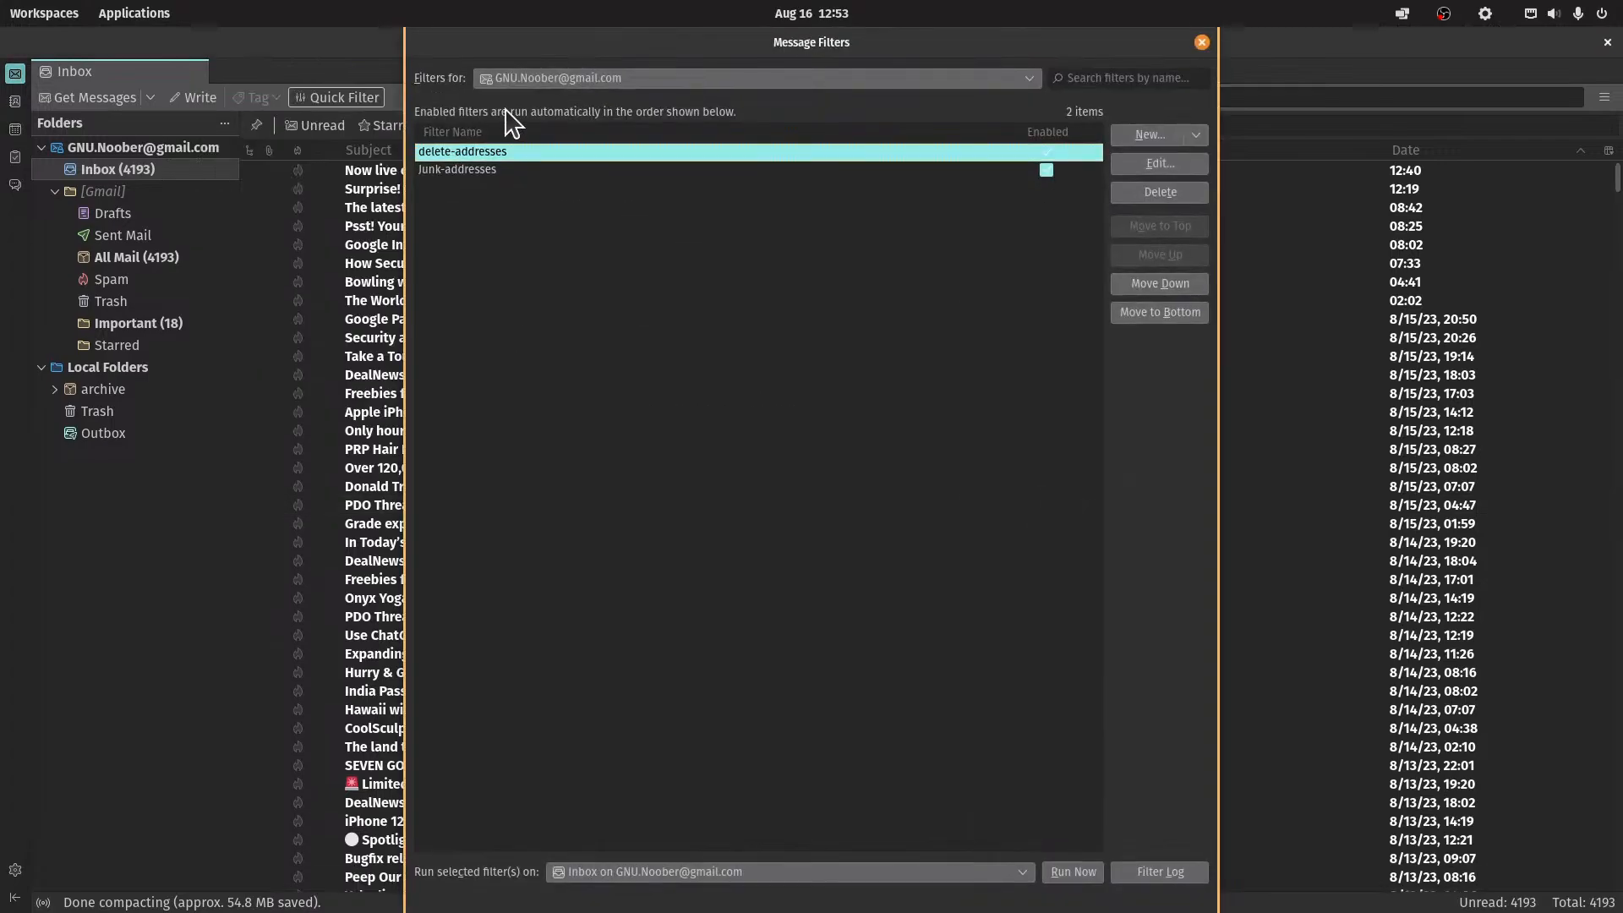
left_click(1158, 169)
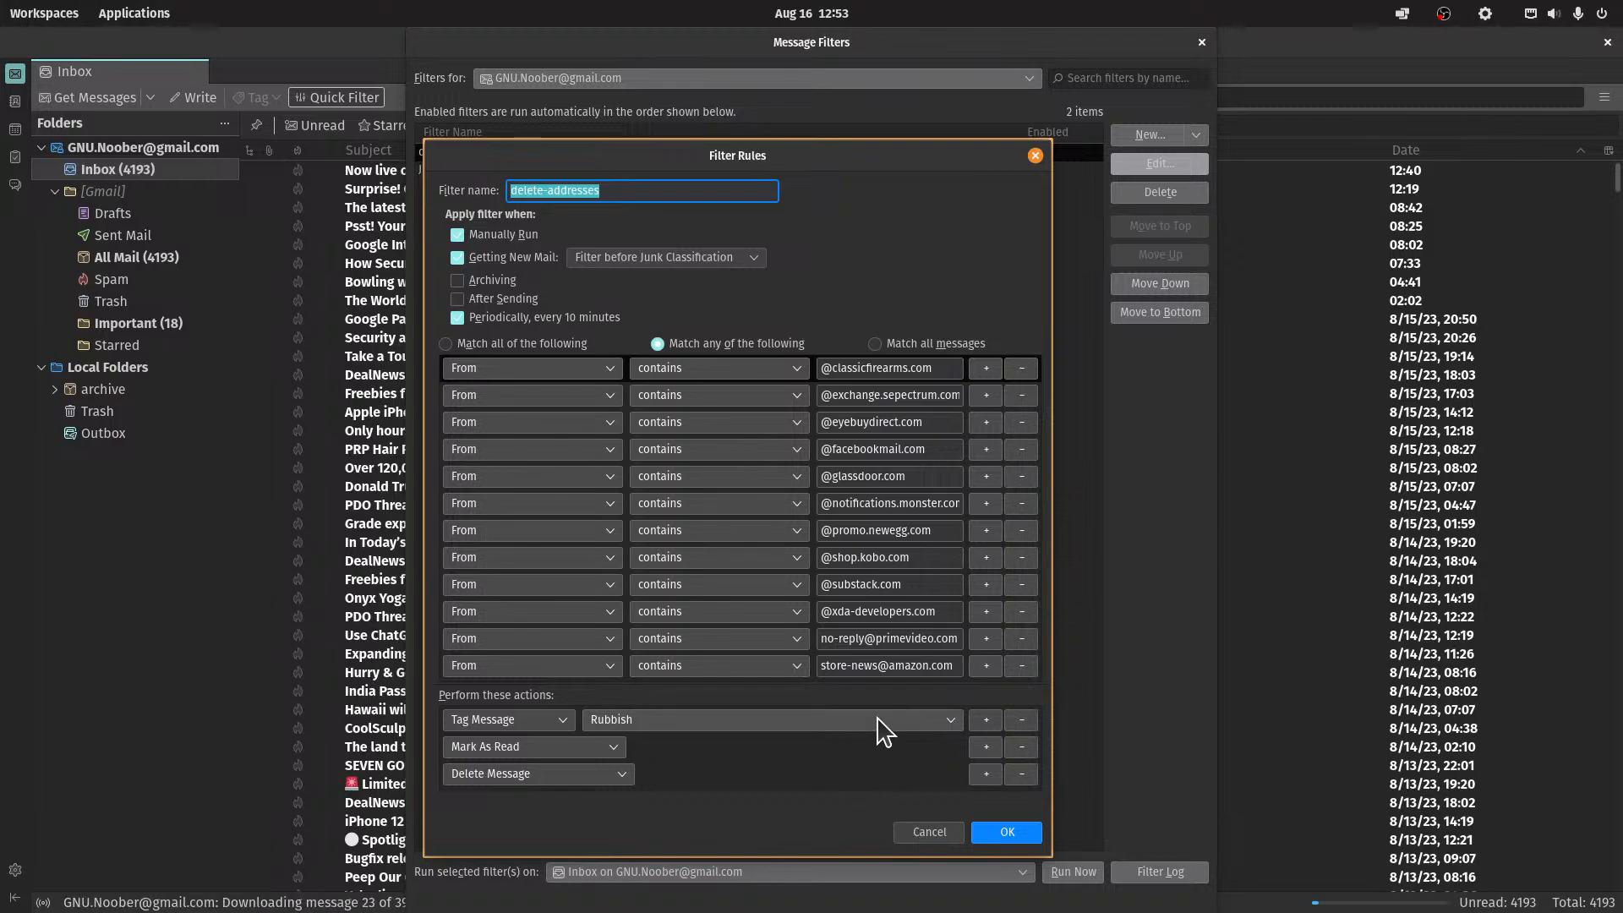
left_click(1007, 834)
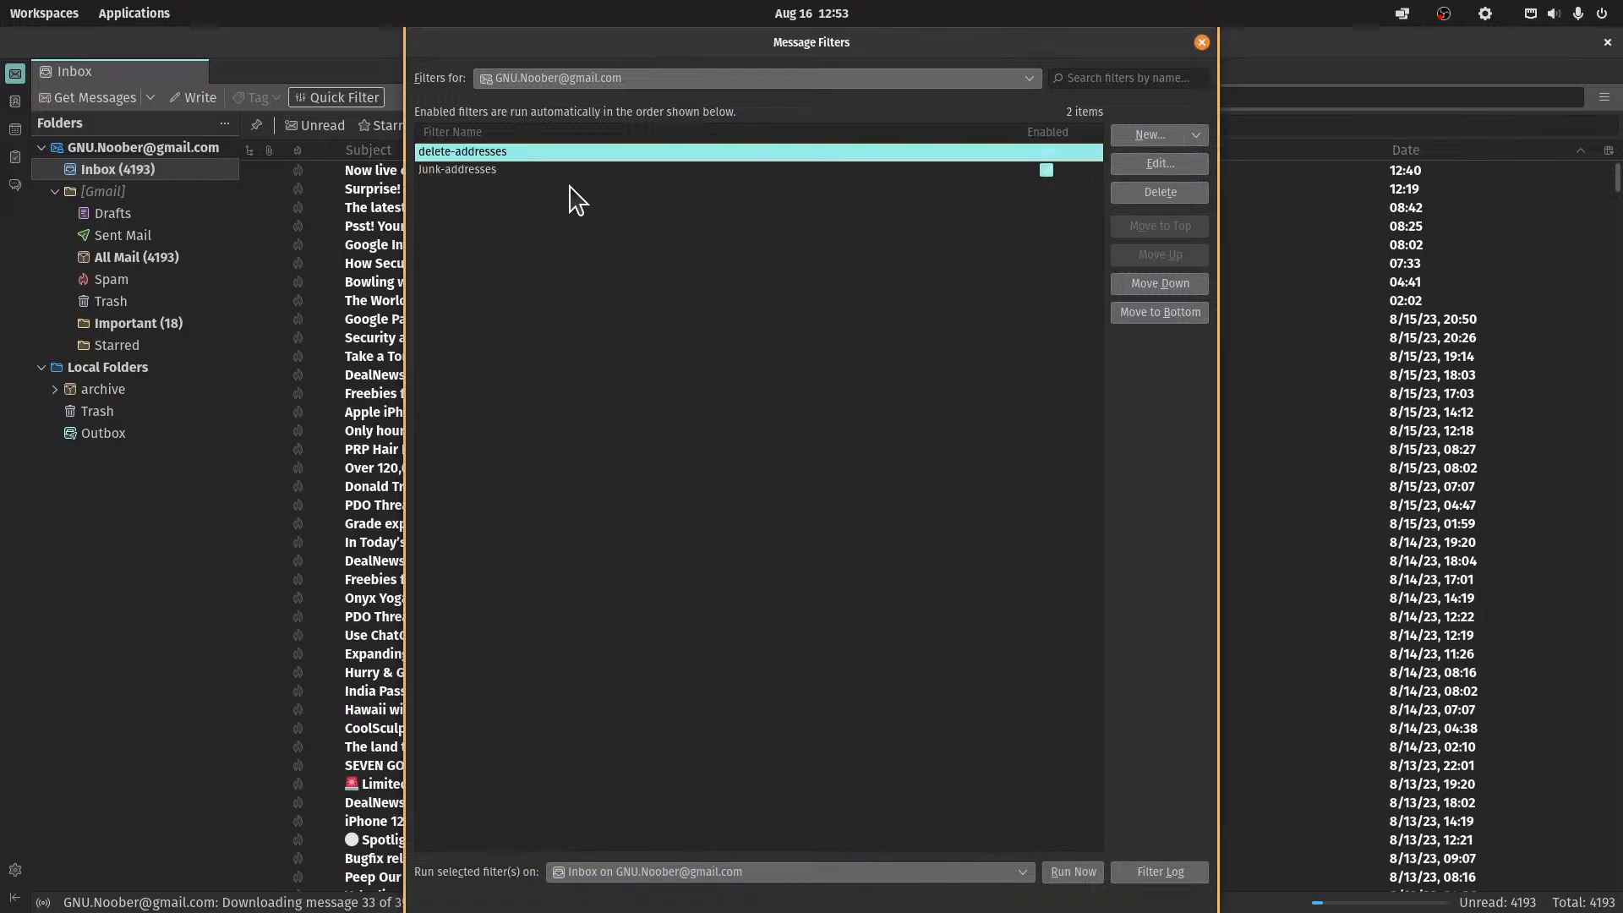
Review the sender order in the Junk-addresses filter's rules without changes, and close the message filters
left_click(794, 170)
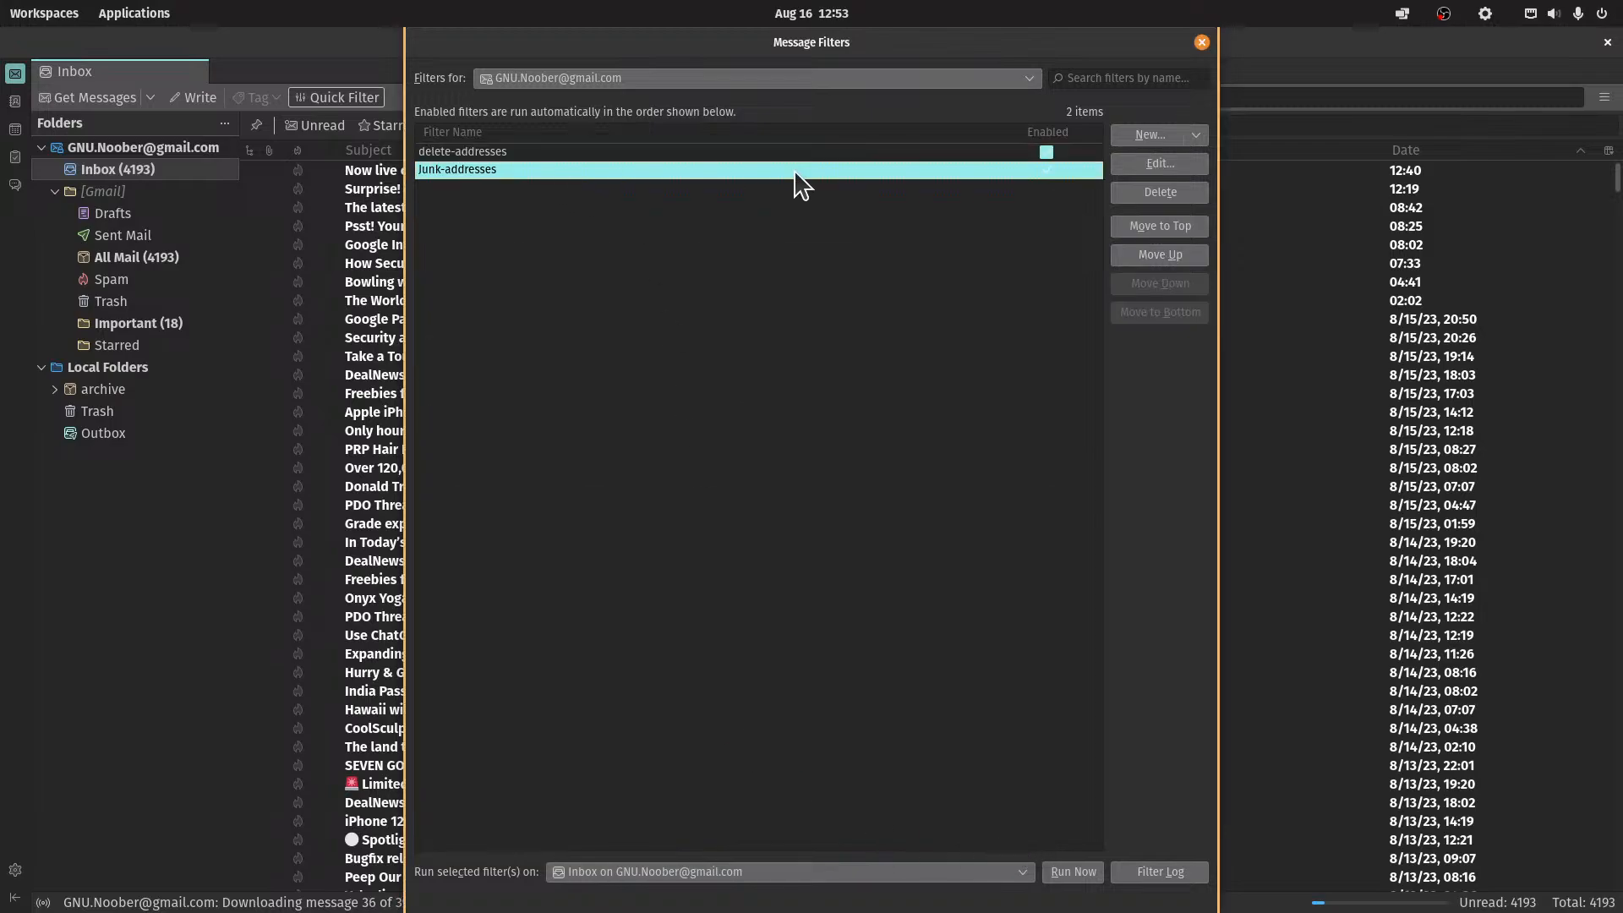
left_click(1158, 162)
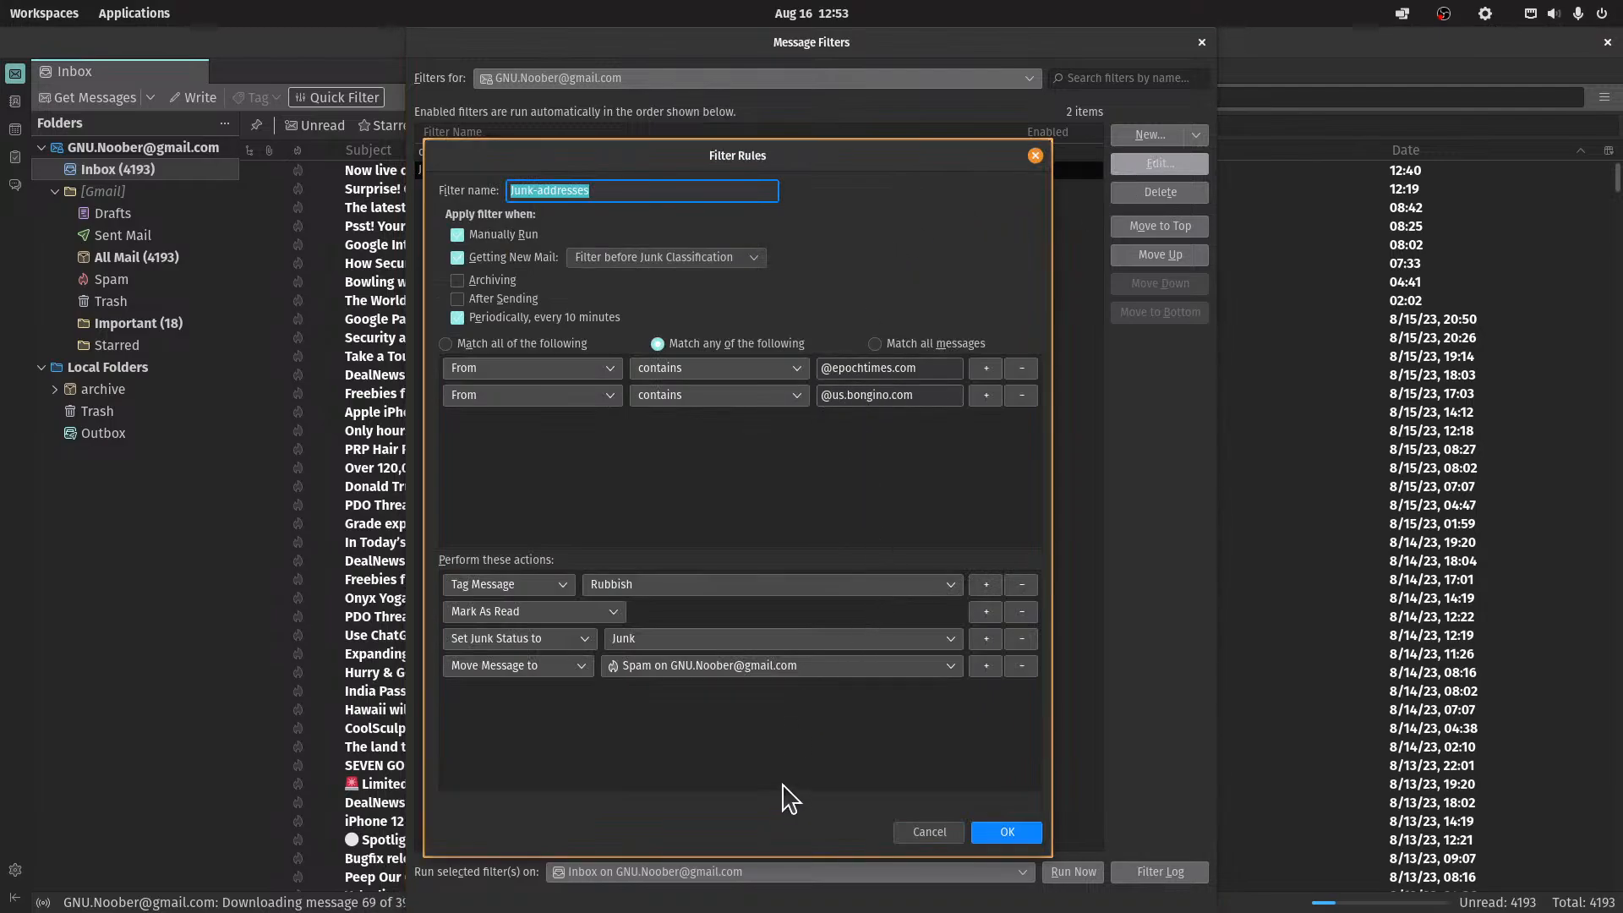
left_click(928, 831)
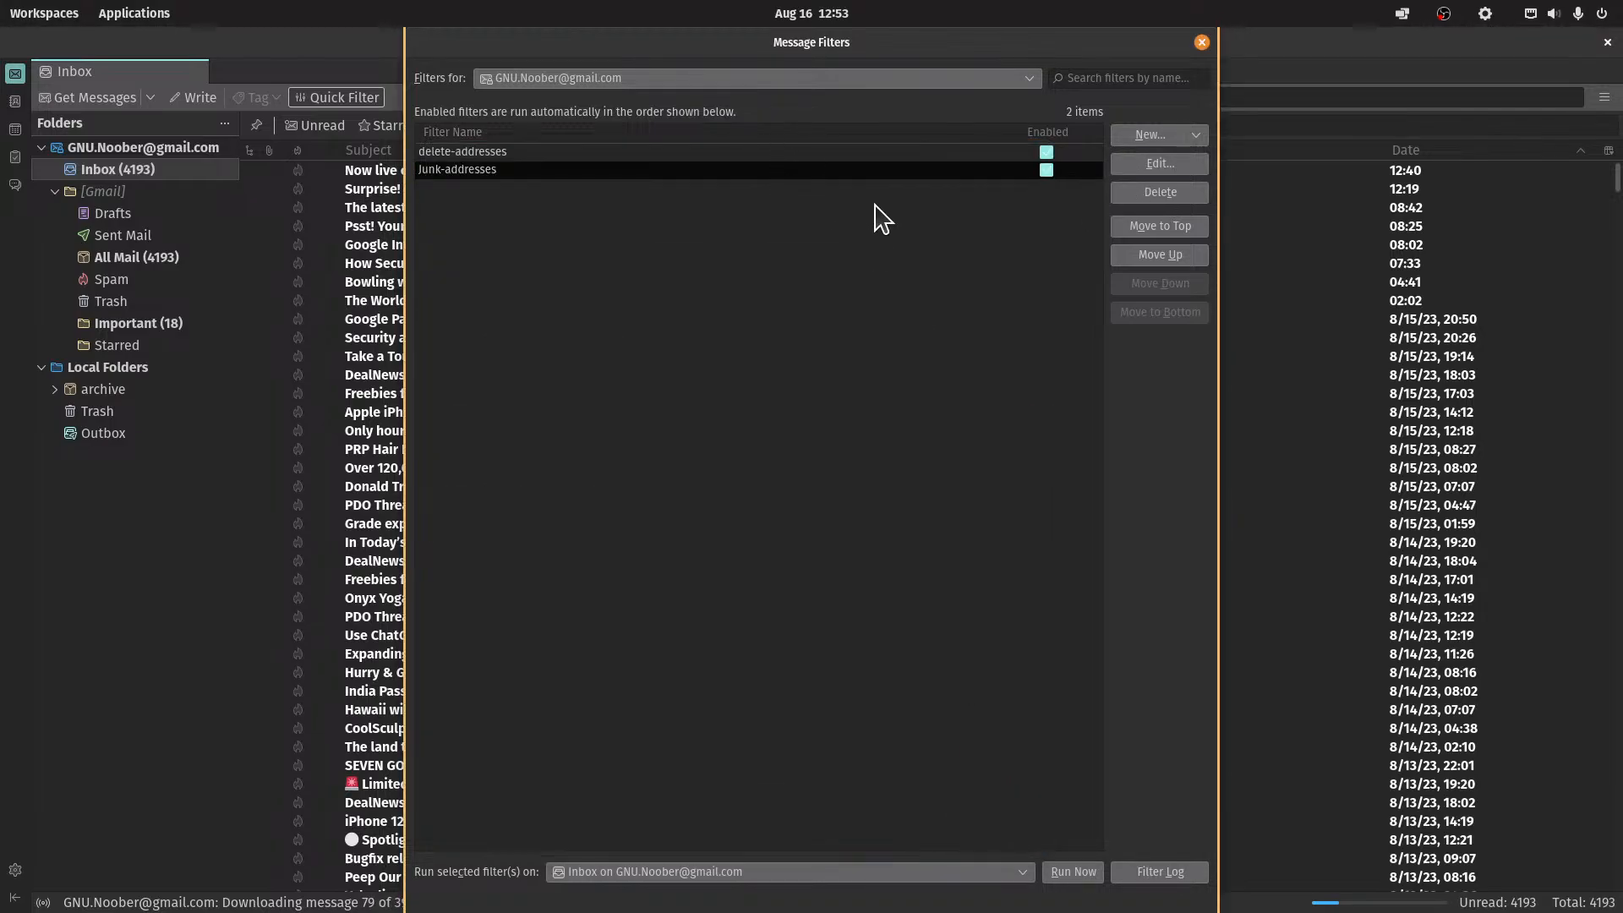
left_click(1202, 43)
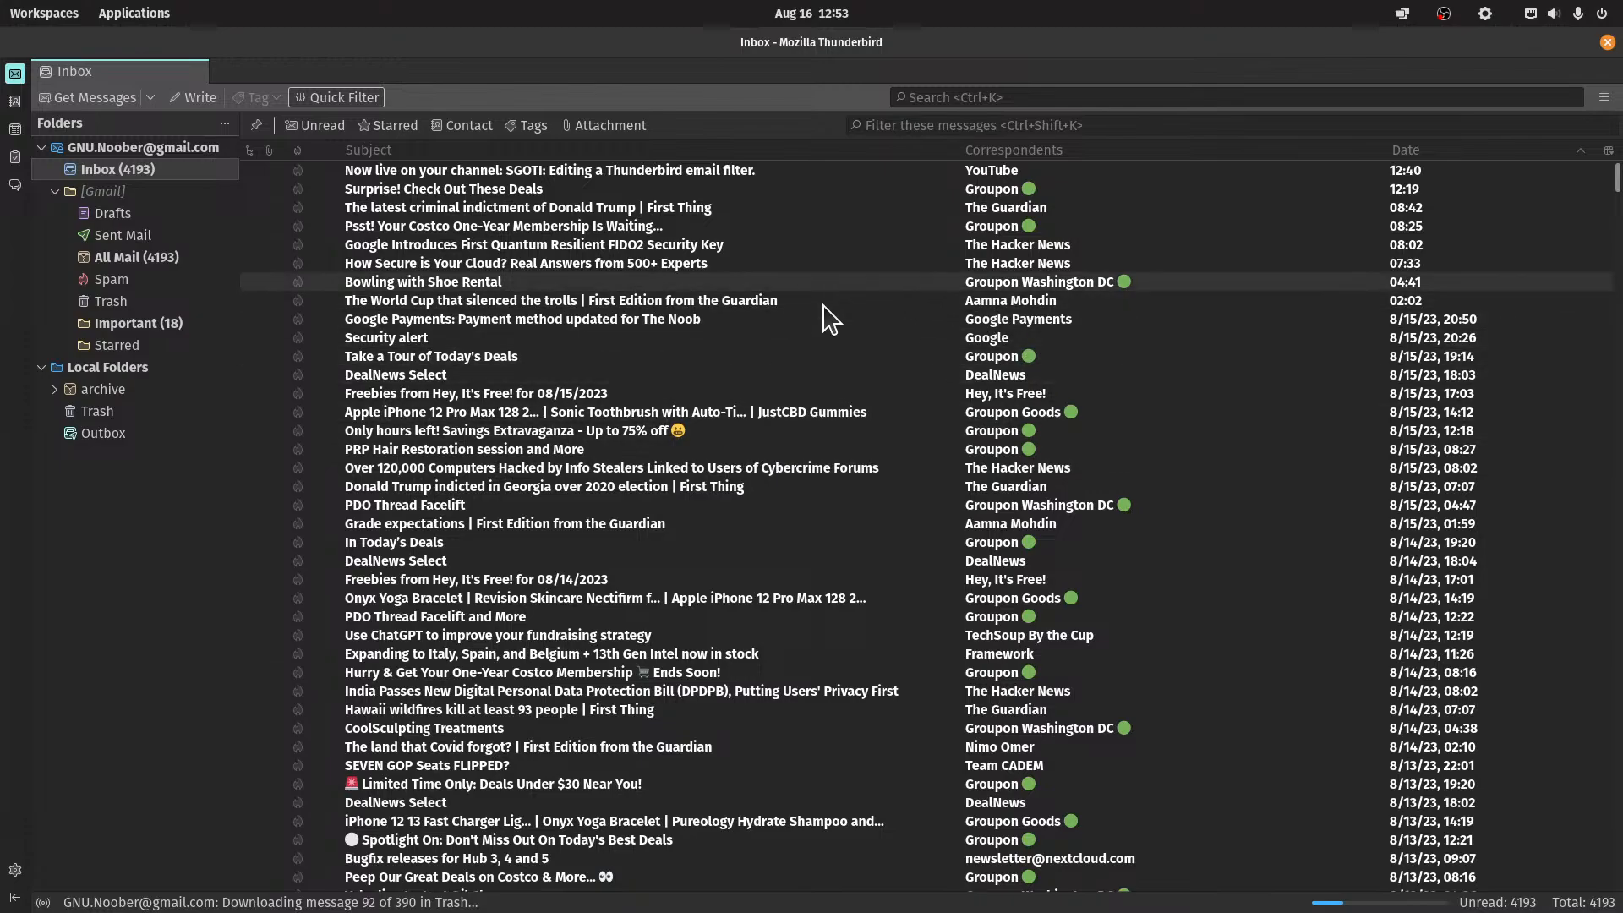
Switch to the terminal and list the stopped jobs with jb
left_click(29, 12)
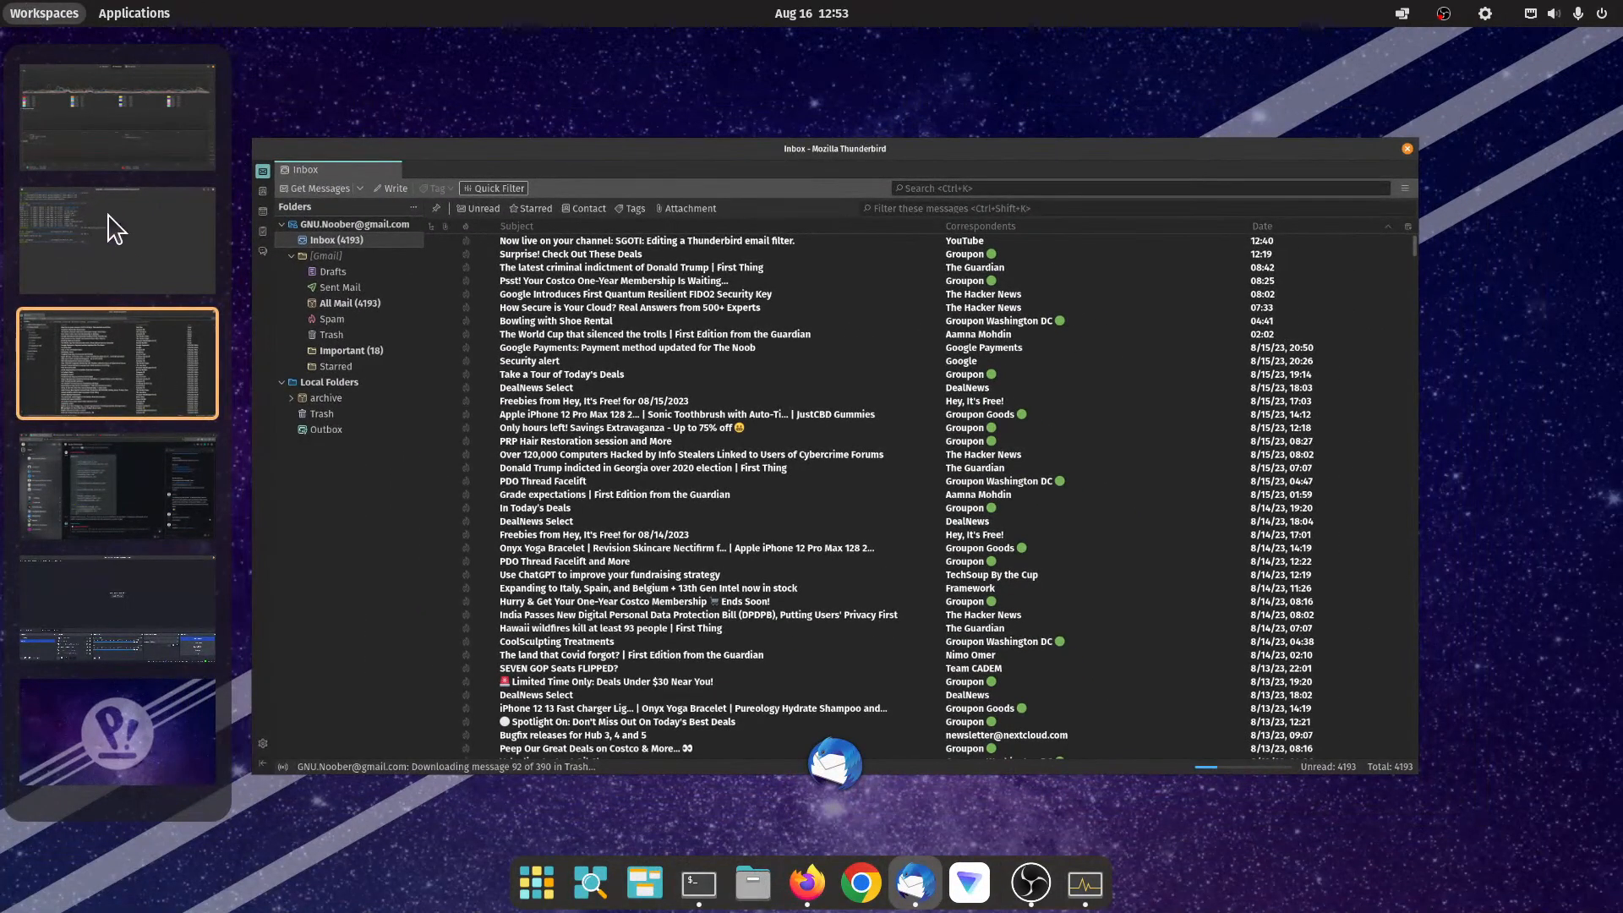
left_click(206, 277)
left_click(1017, 501)
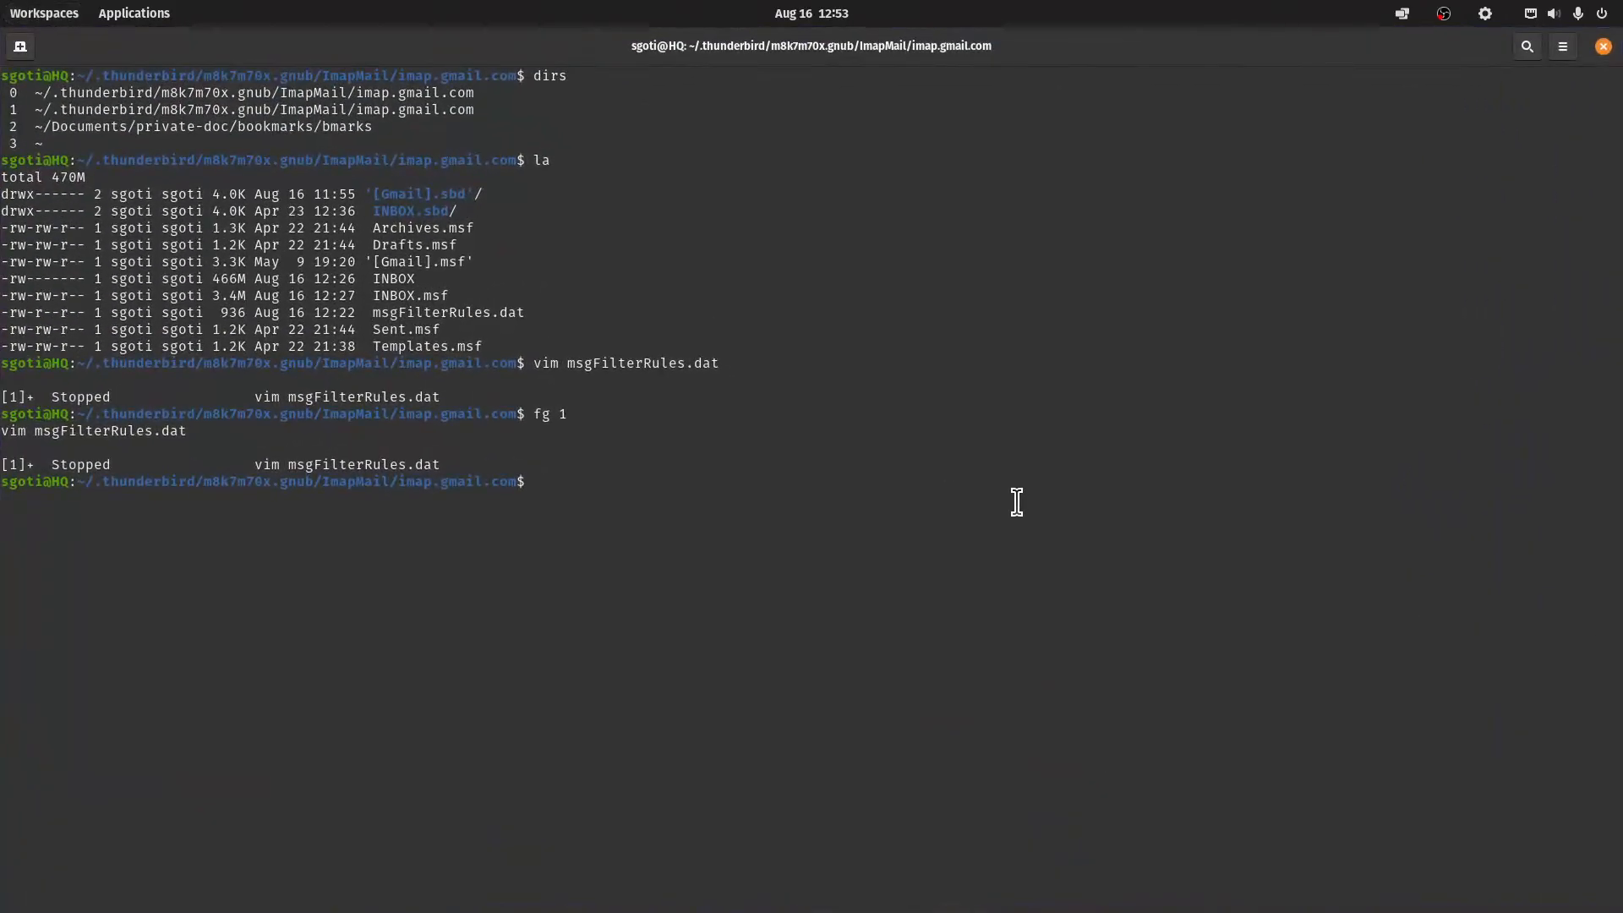
type("vim")
key("BackSpace")
key("BackSpace")
type("jo")
key("BackSpace")
key("BackSpace")
type("jb")
key("Return")
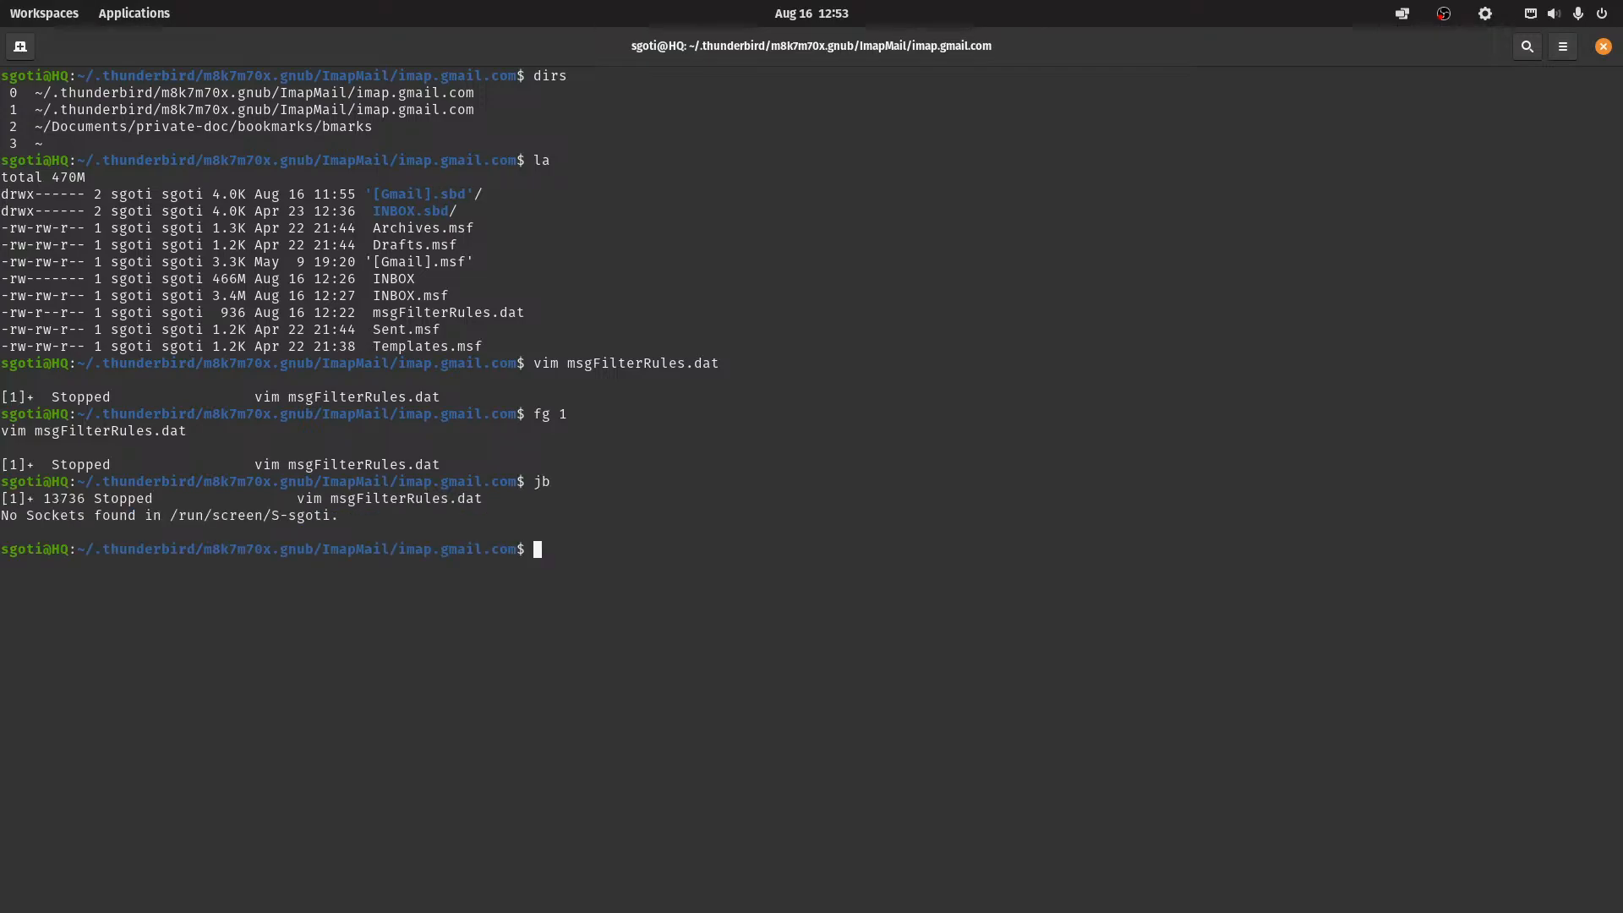
Bring job 1 back to the foreground and quit the msgFilterRules.dat Vim session
type("fg 1")
key("Return")
type(":")
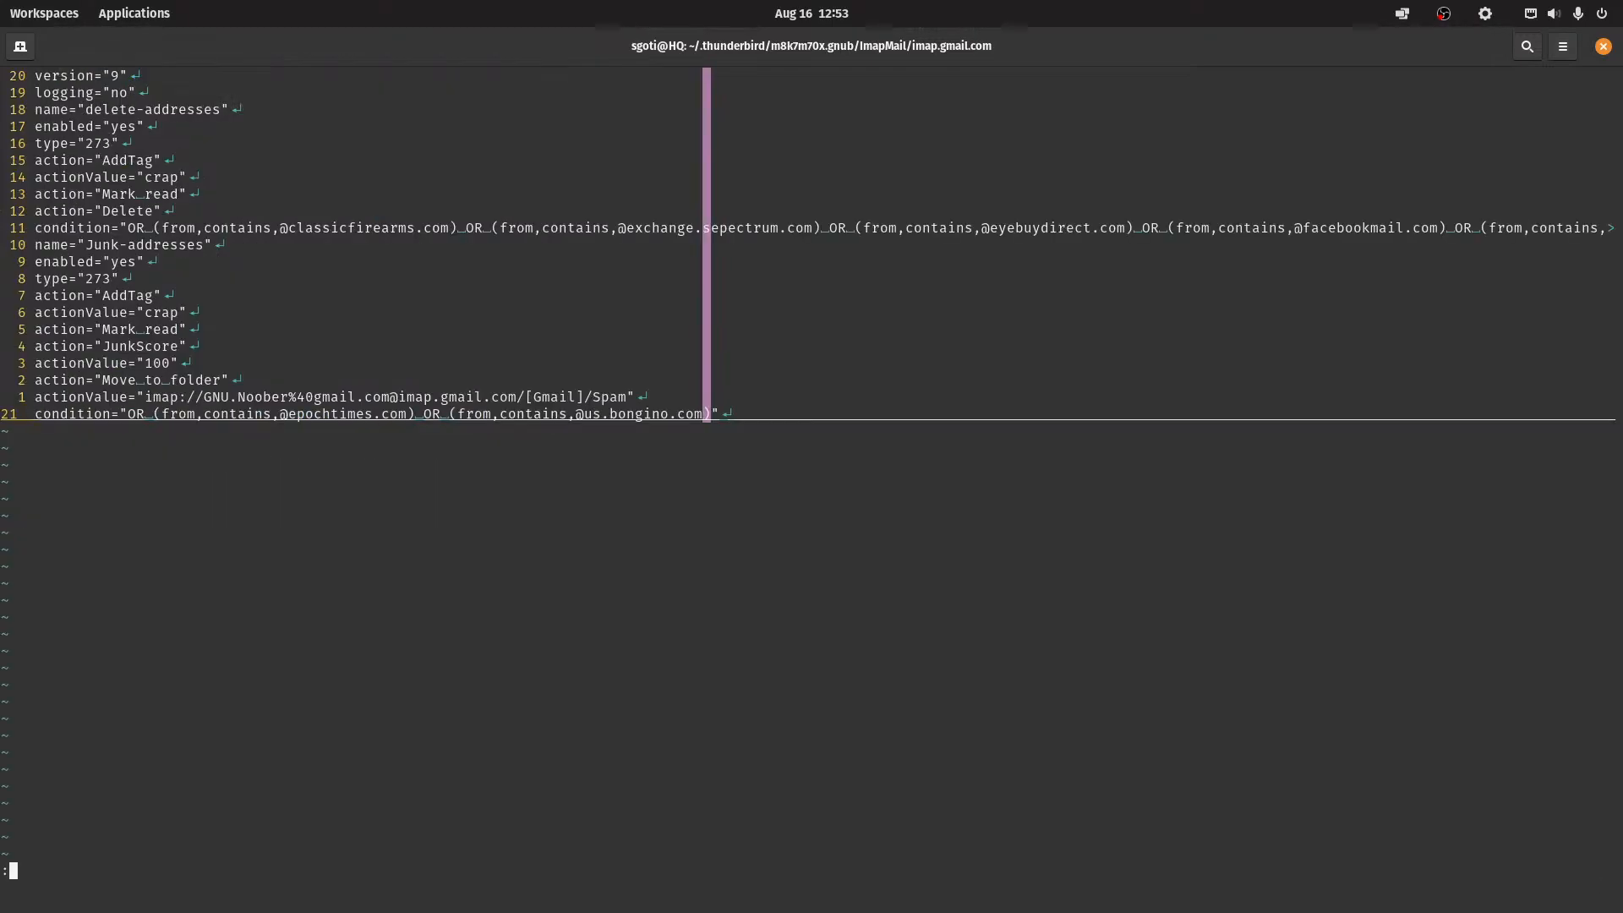
type("q")
key("Return")
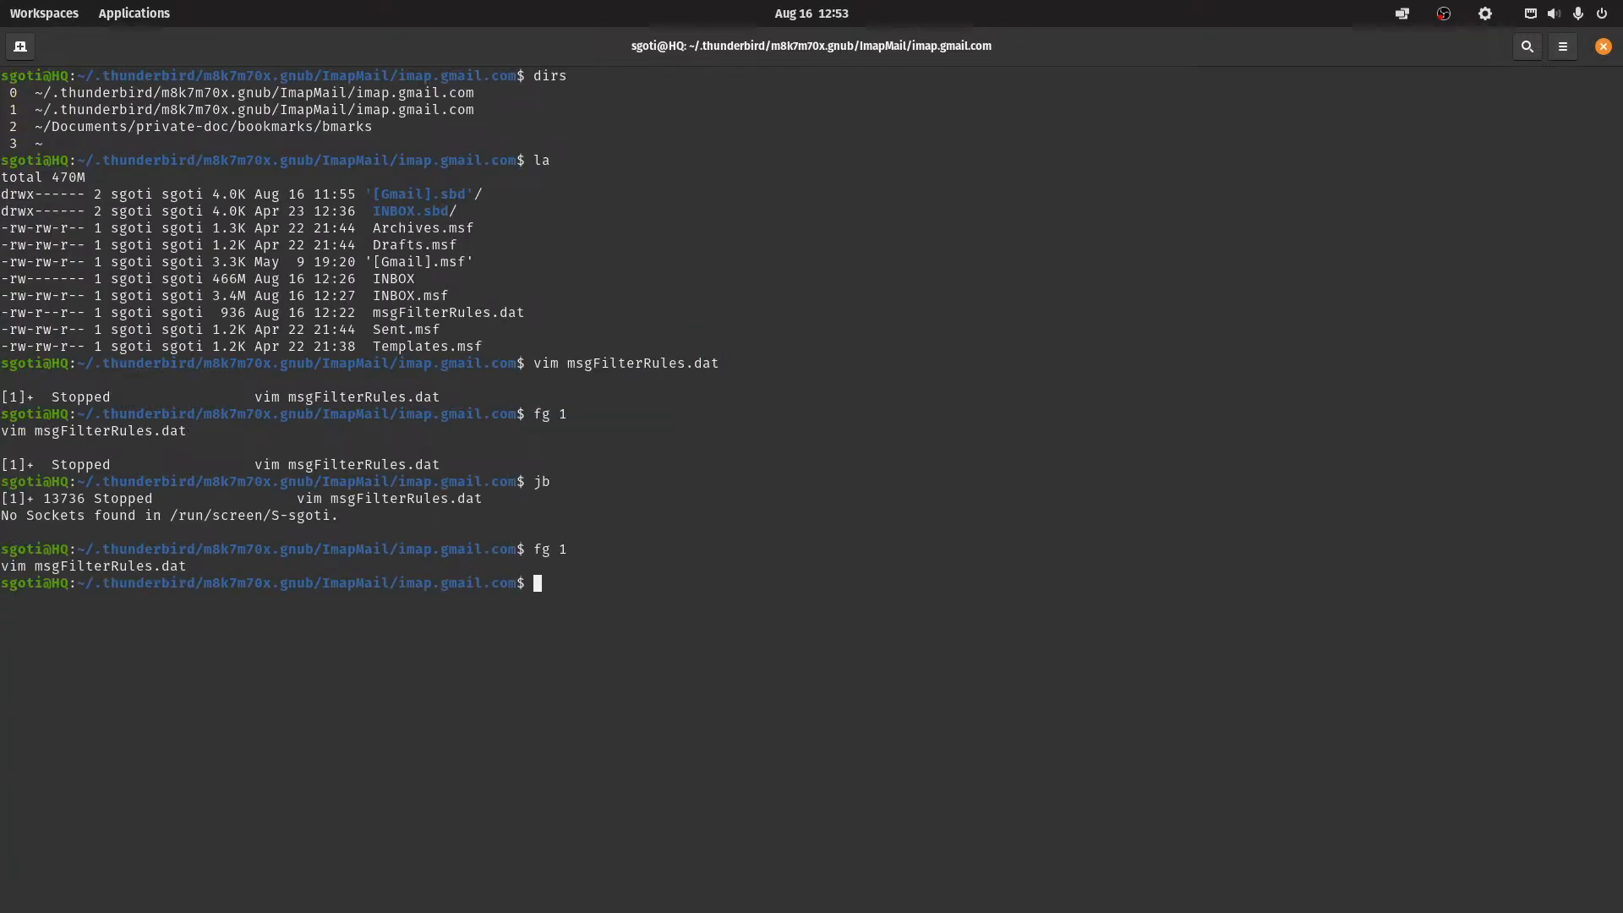
Open ~/.config/vim/sessions/tbfilters.vim in Vim
type("vim")
type("~/.config/vim/sessions/")
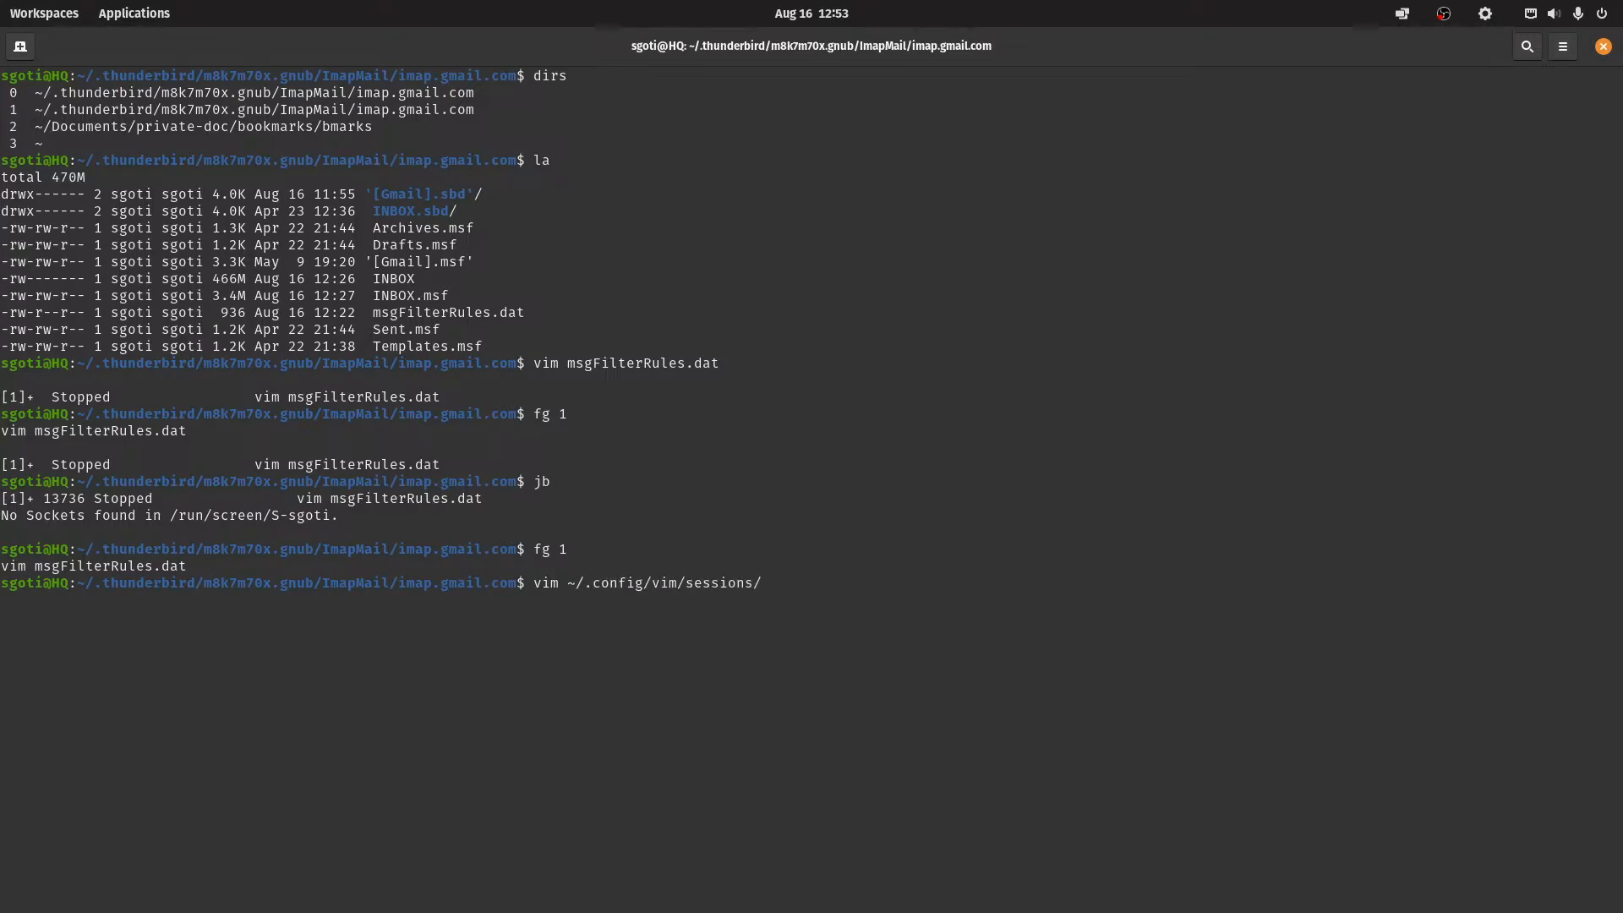
type("tb")
key("Tab")
key("Return")
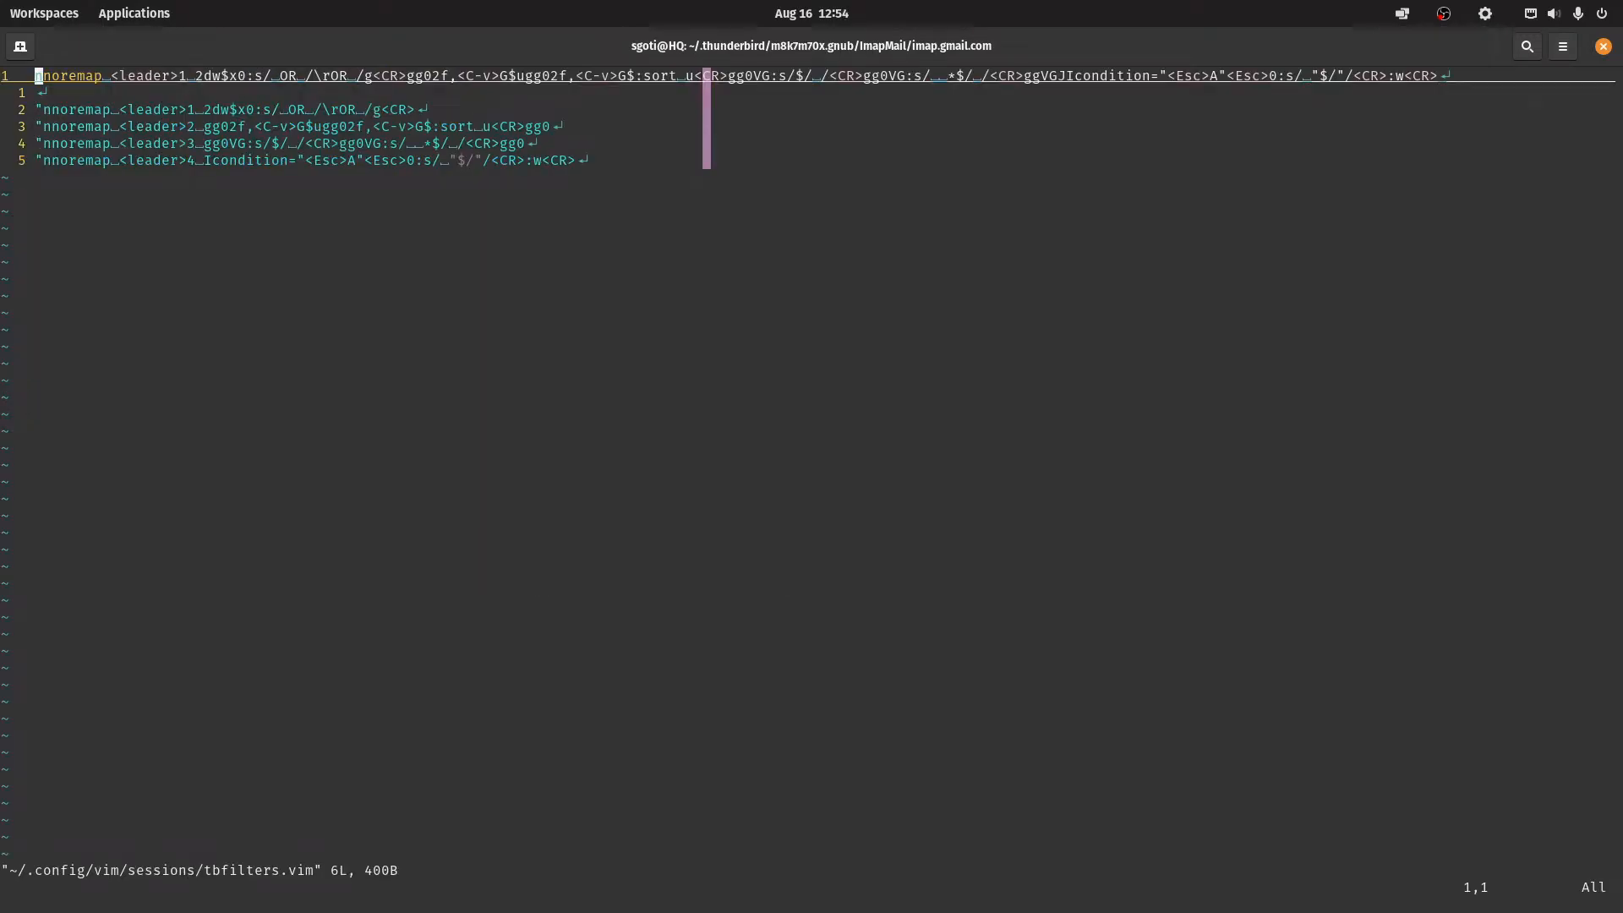
Examine the four commented leader mappings in tbfilters.vim and highlight the combined <leader>1 mapping on line 1
key("j")
key("j")
key("j")
key("j")
key("j")
key("k")
key("k")
key("k")
key("k")
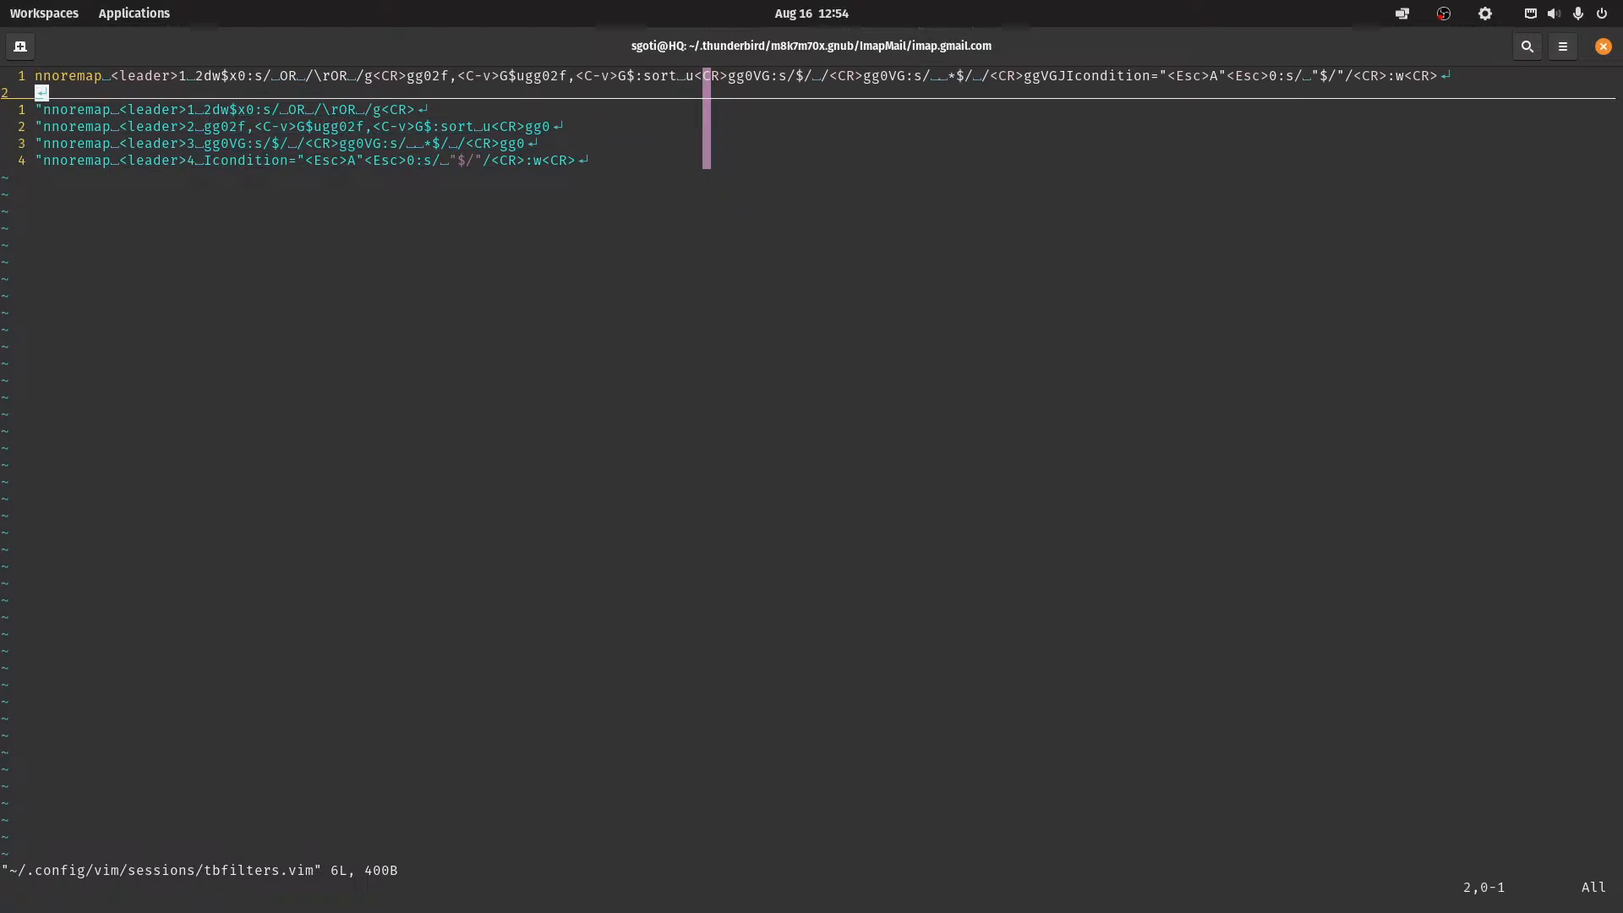
key("j")
key("j")
key("j")
key("k")
key("k")
key("k")
key("j")
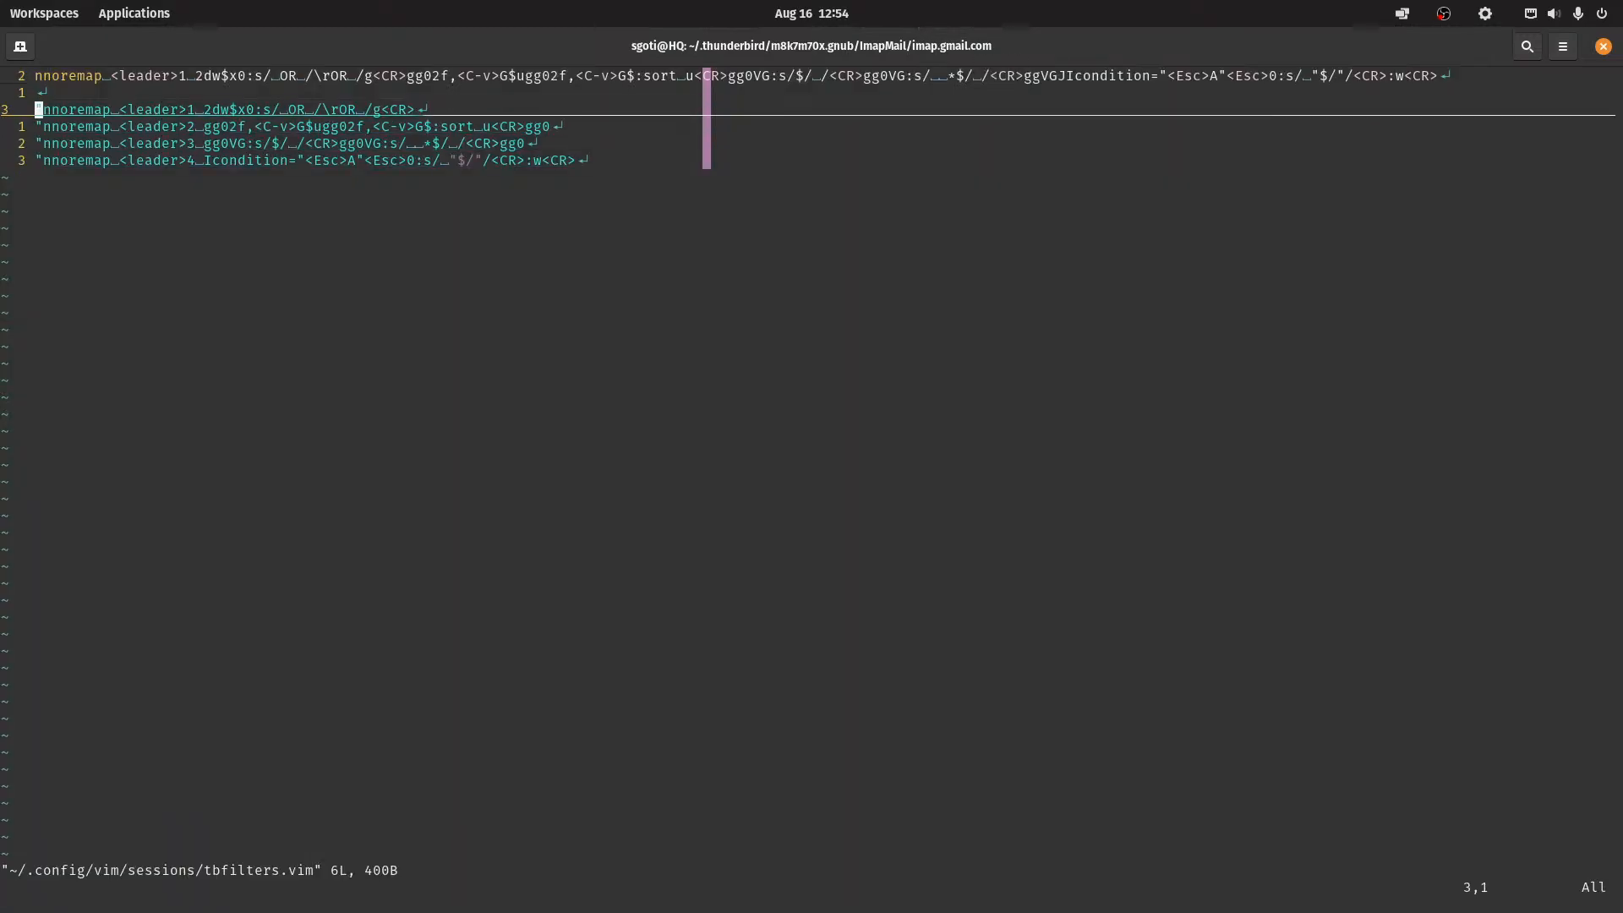
key("j")
key("j")
key("j")
key("k")
key("k")
key("k")
key("k")
key("k")
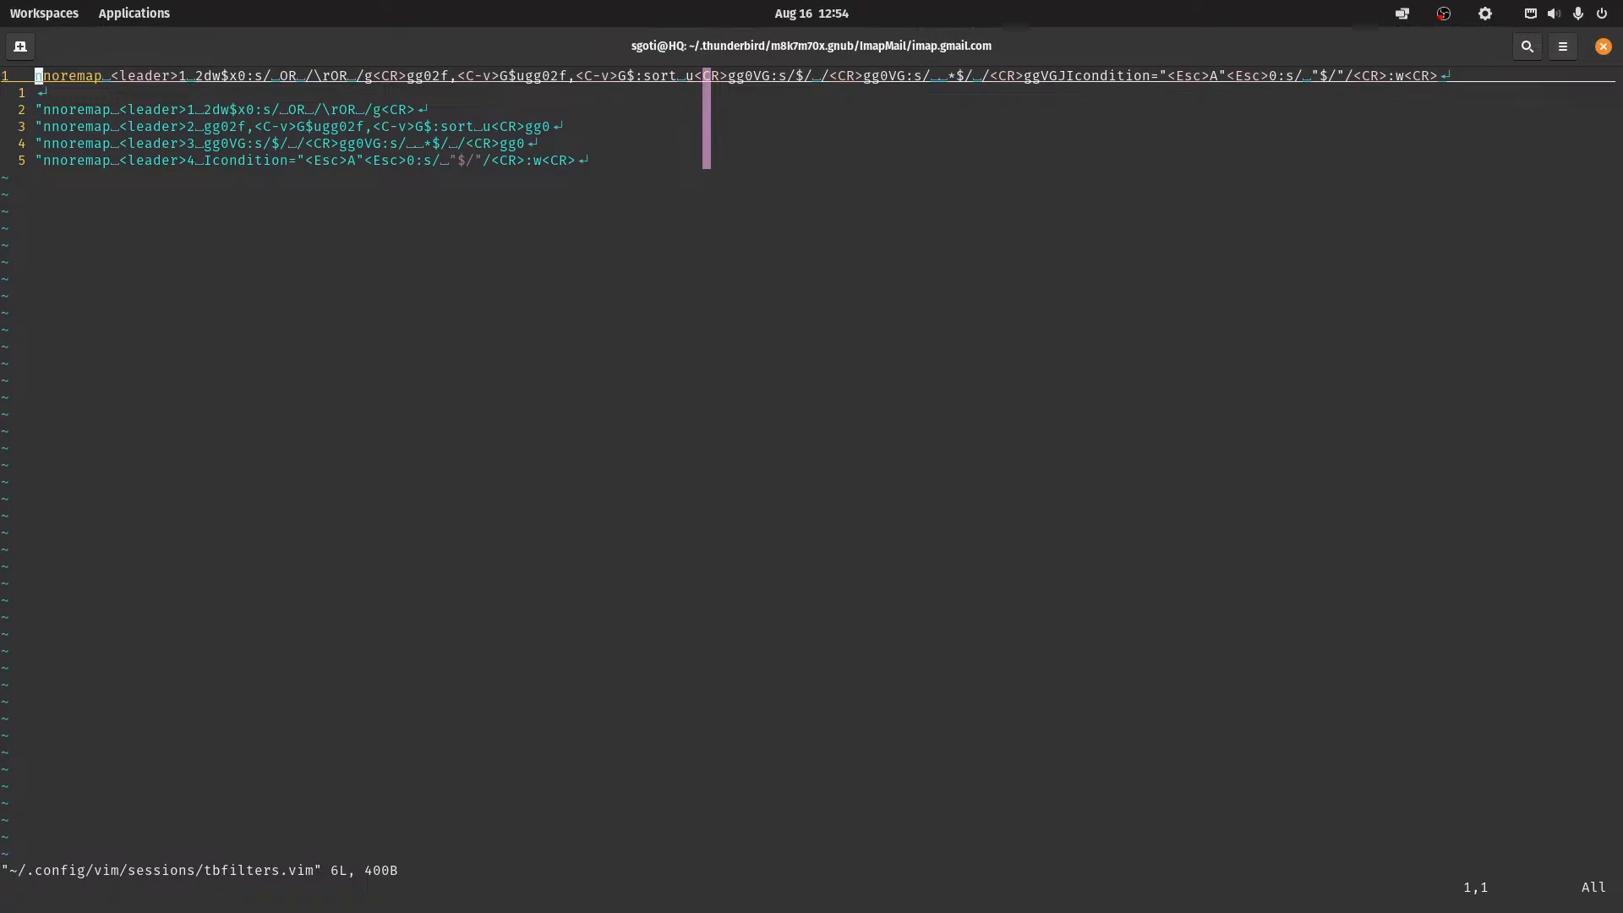
key("shift+v")
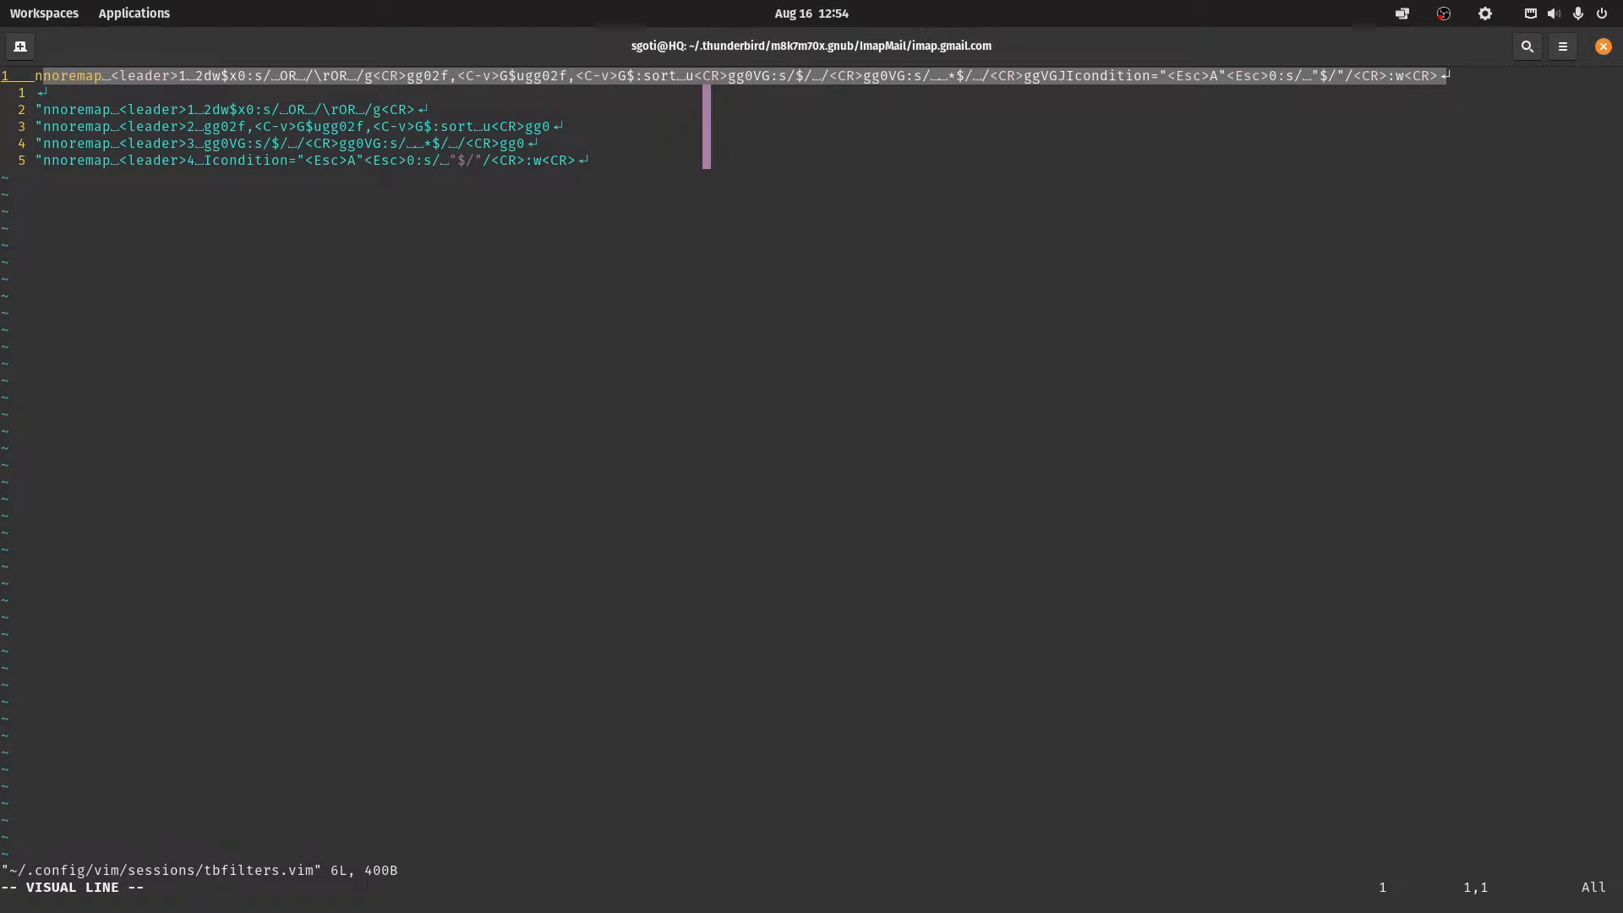
Copy the combined <leader>1 mapping from line 1 and paste it into the Hacker Public Radio thread's message draft in Element
key("Escape")
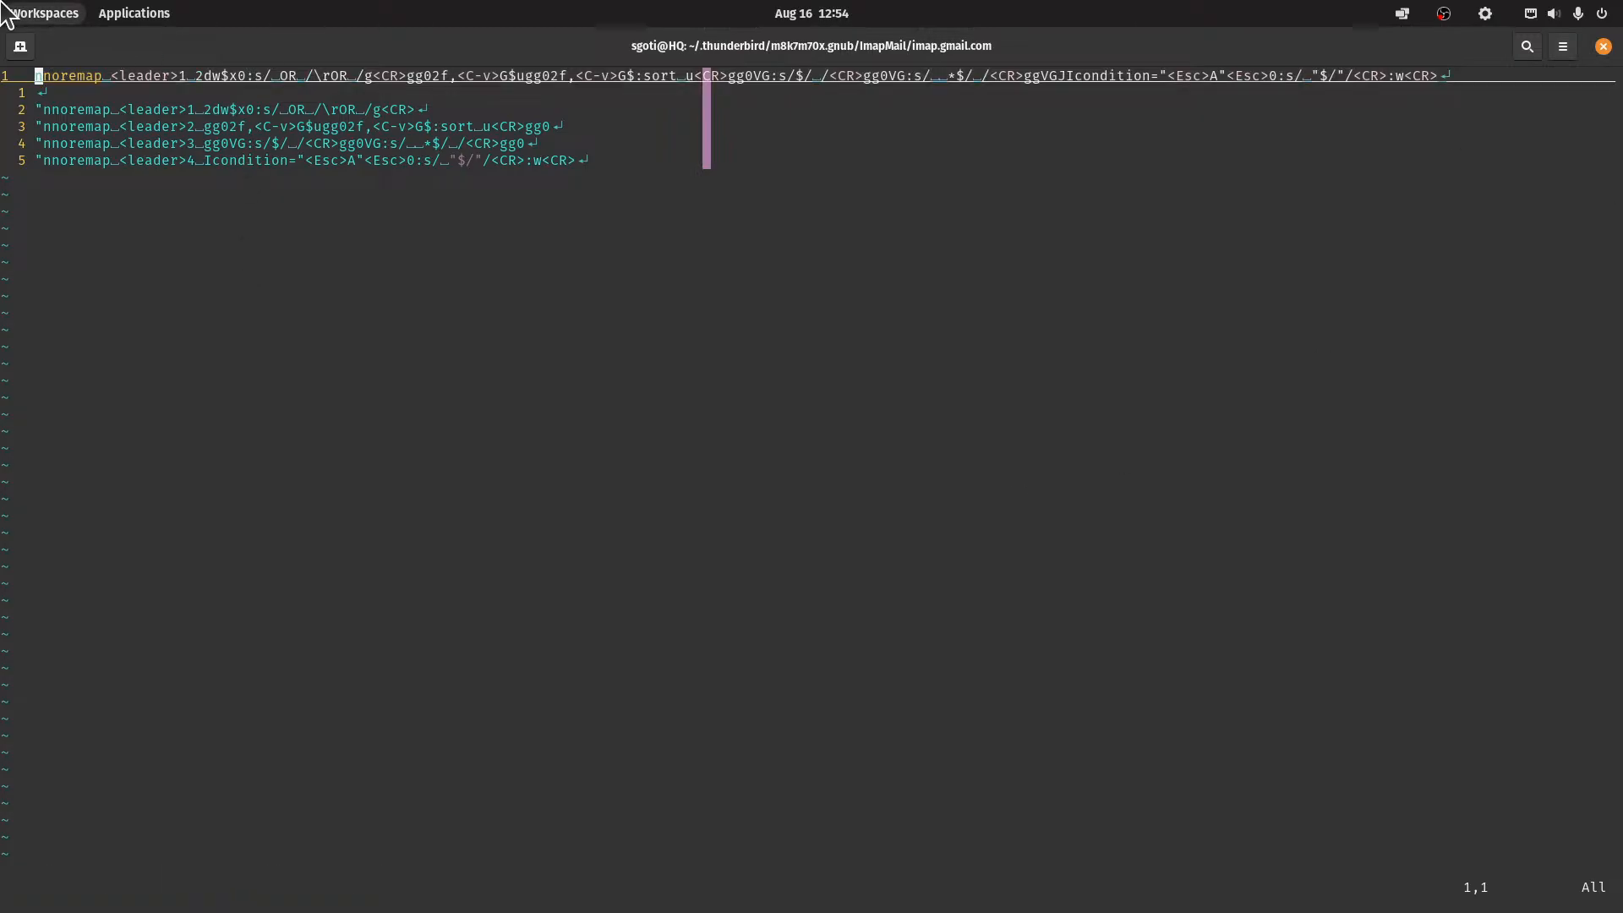
left_click(36, 13)
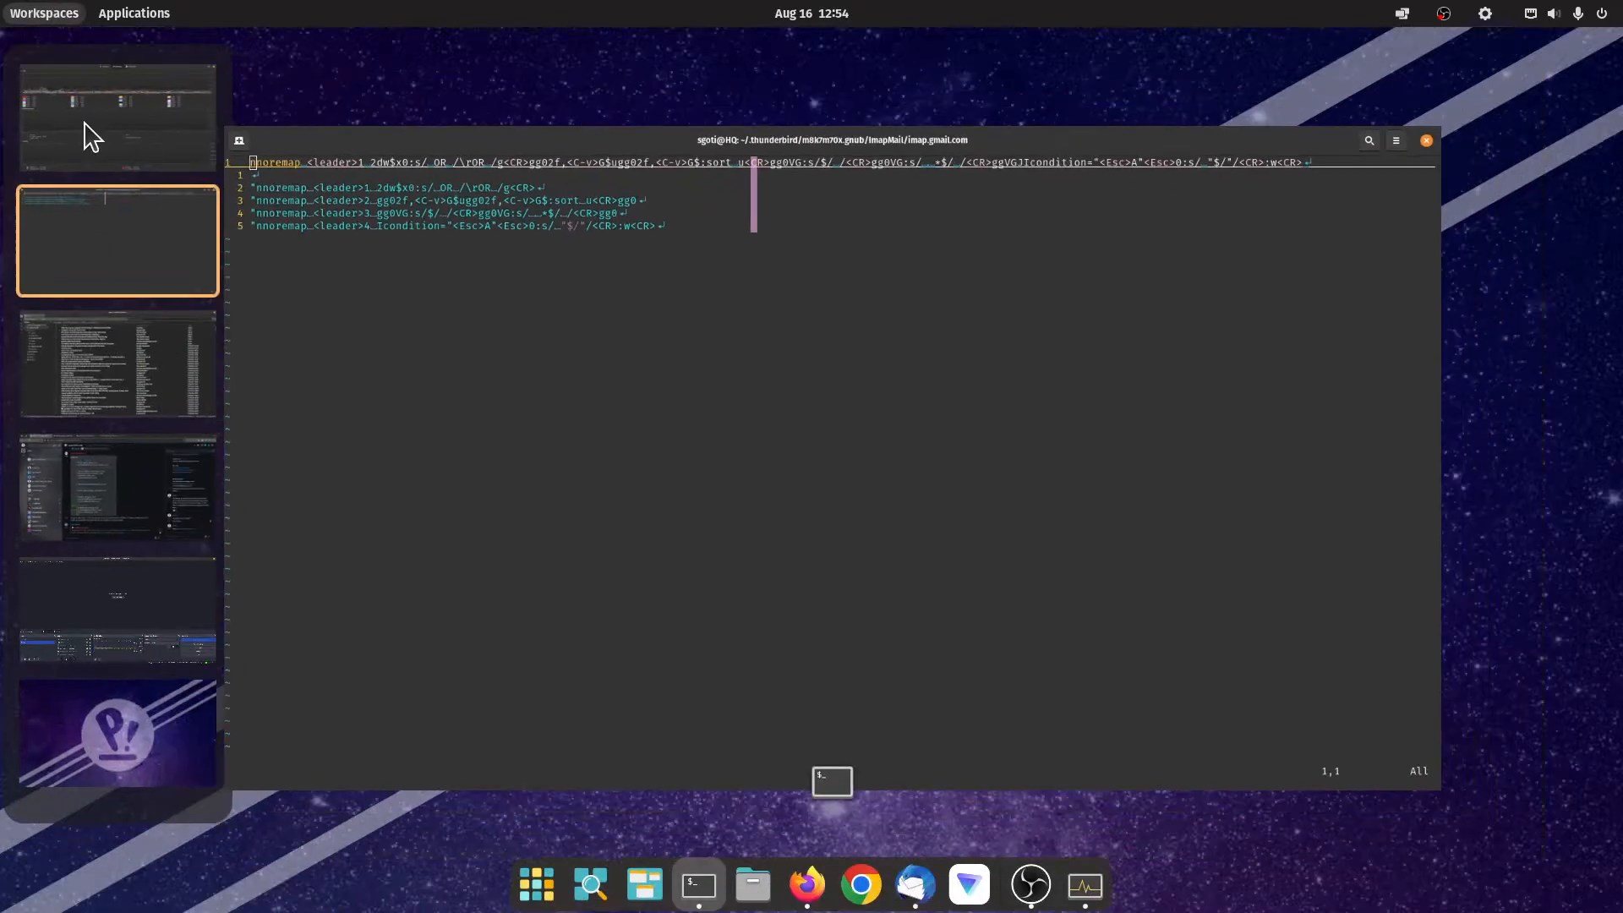
left_click(101, 482)
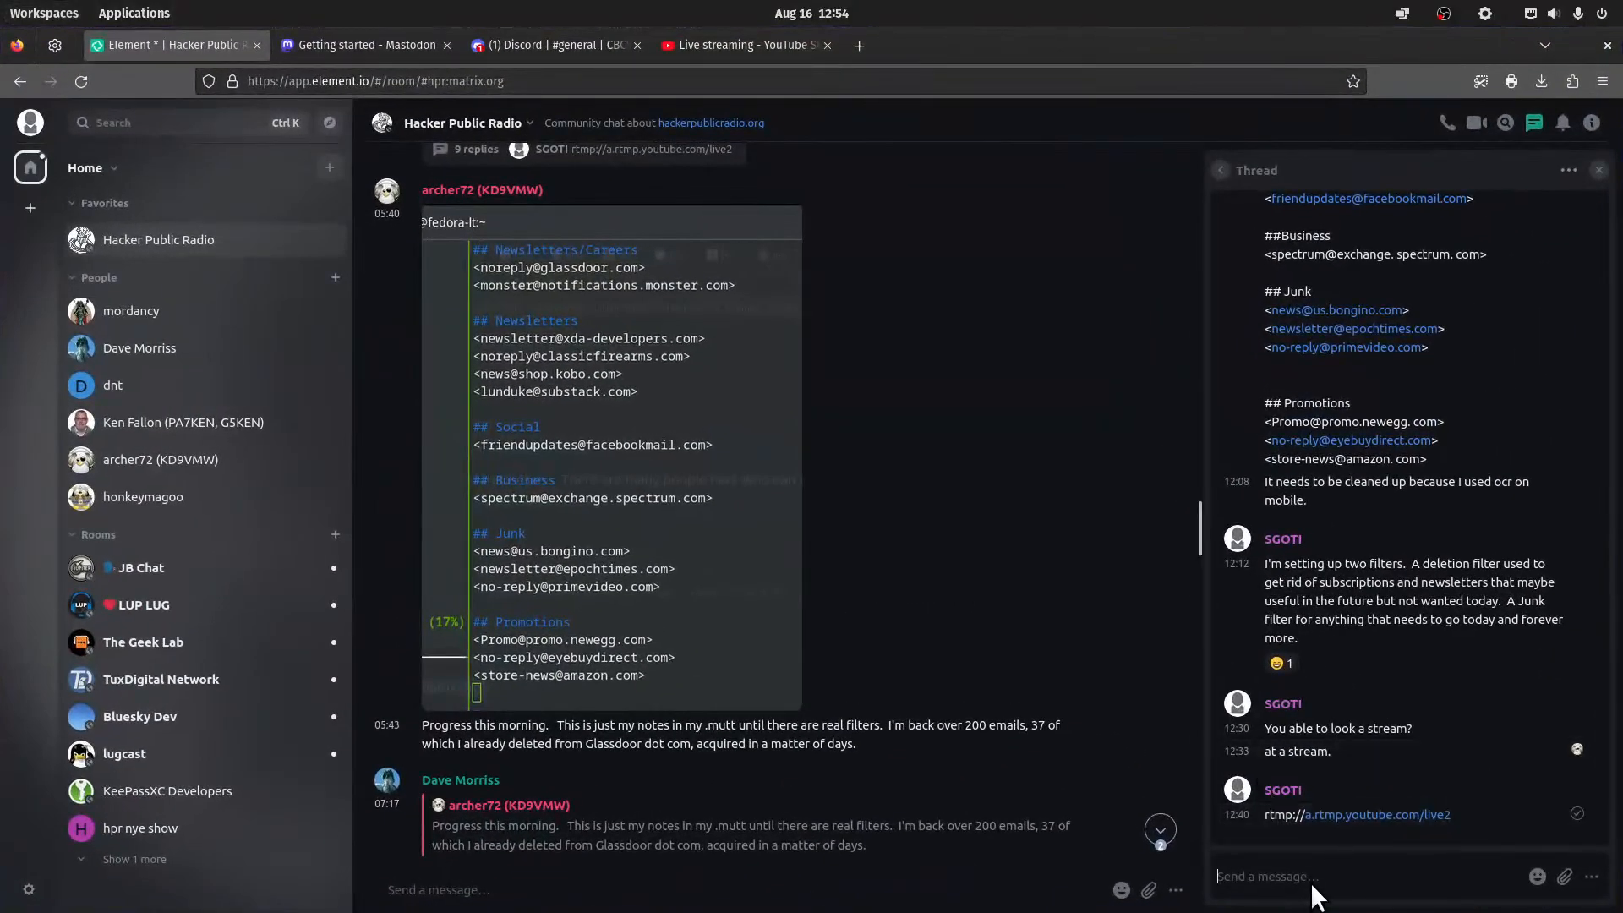
type("nnoremap <leader>1 2dw$x0:s/ OR /\\rOR/g<CR>gg02f,<C-v>G$ugg02f,<C-v>G$:sort u<CR>gg0VG:s/$/ /<CR>gg0VG:s/ *$//<CR>ggVGJIcondition=\"<Esc>A\"<Esc>0:s/\"$/\"/<CR>:w<CR>")
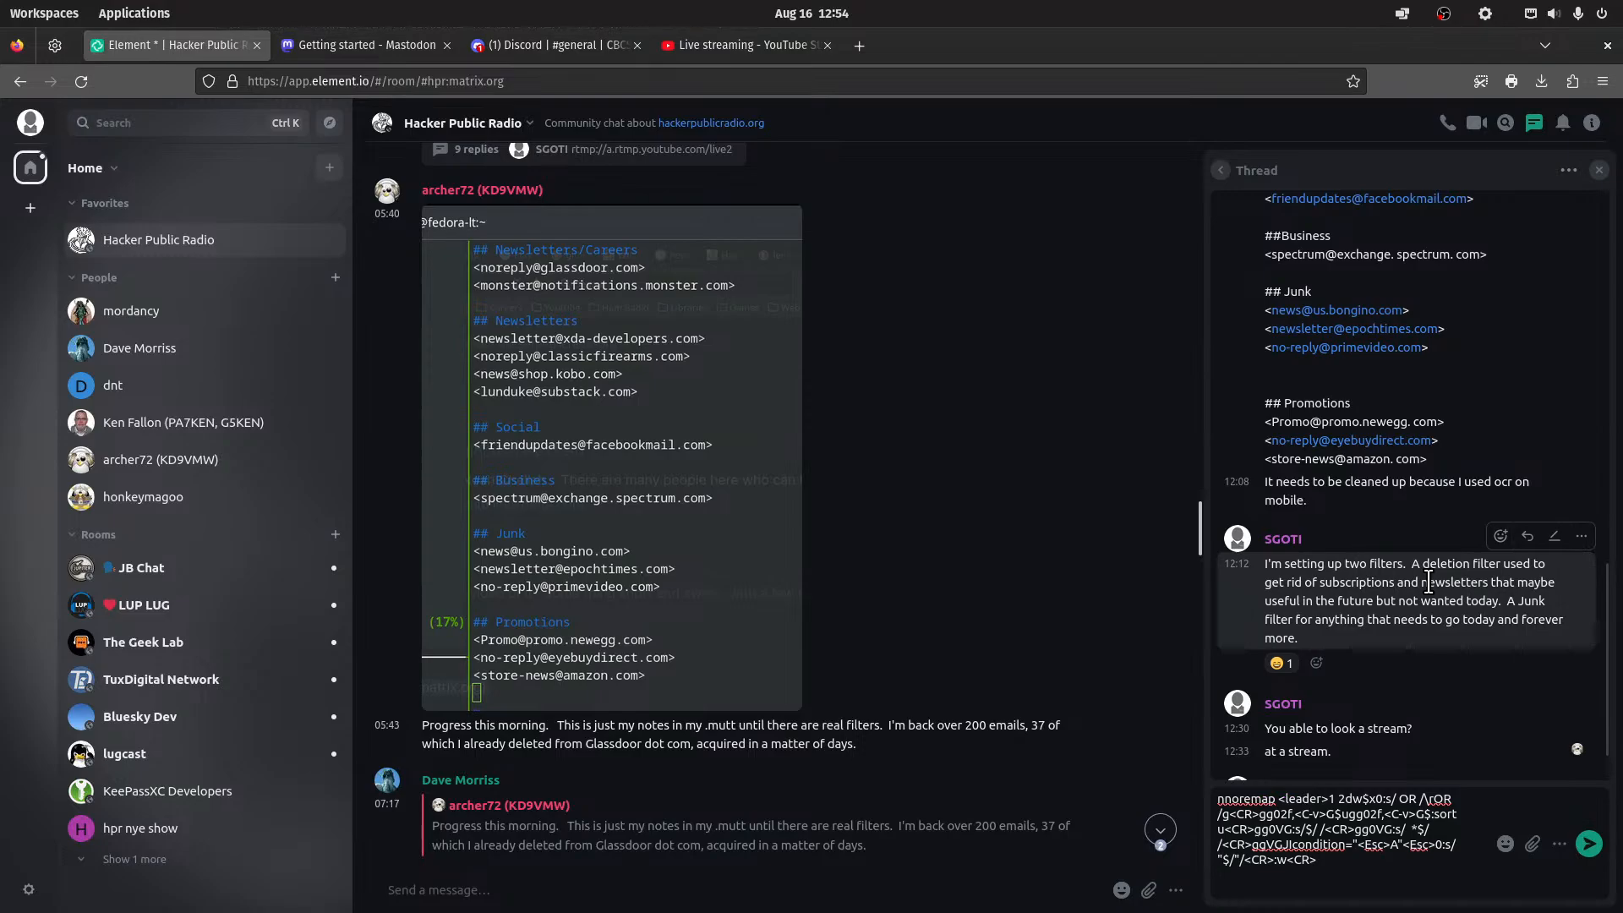
key("BackSpace")
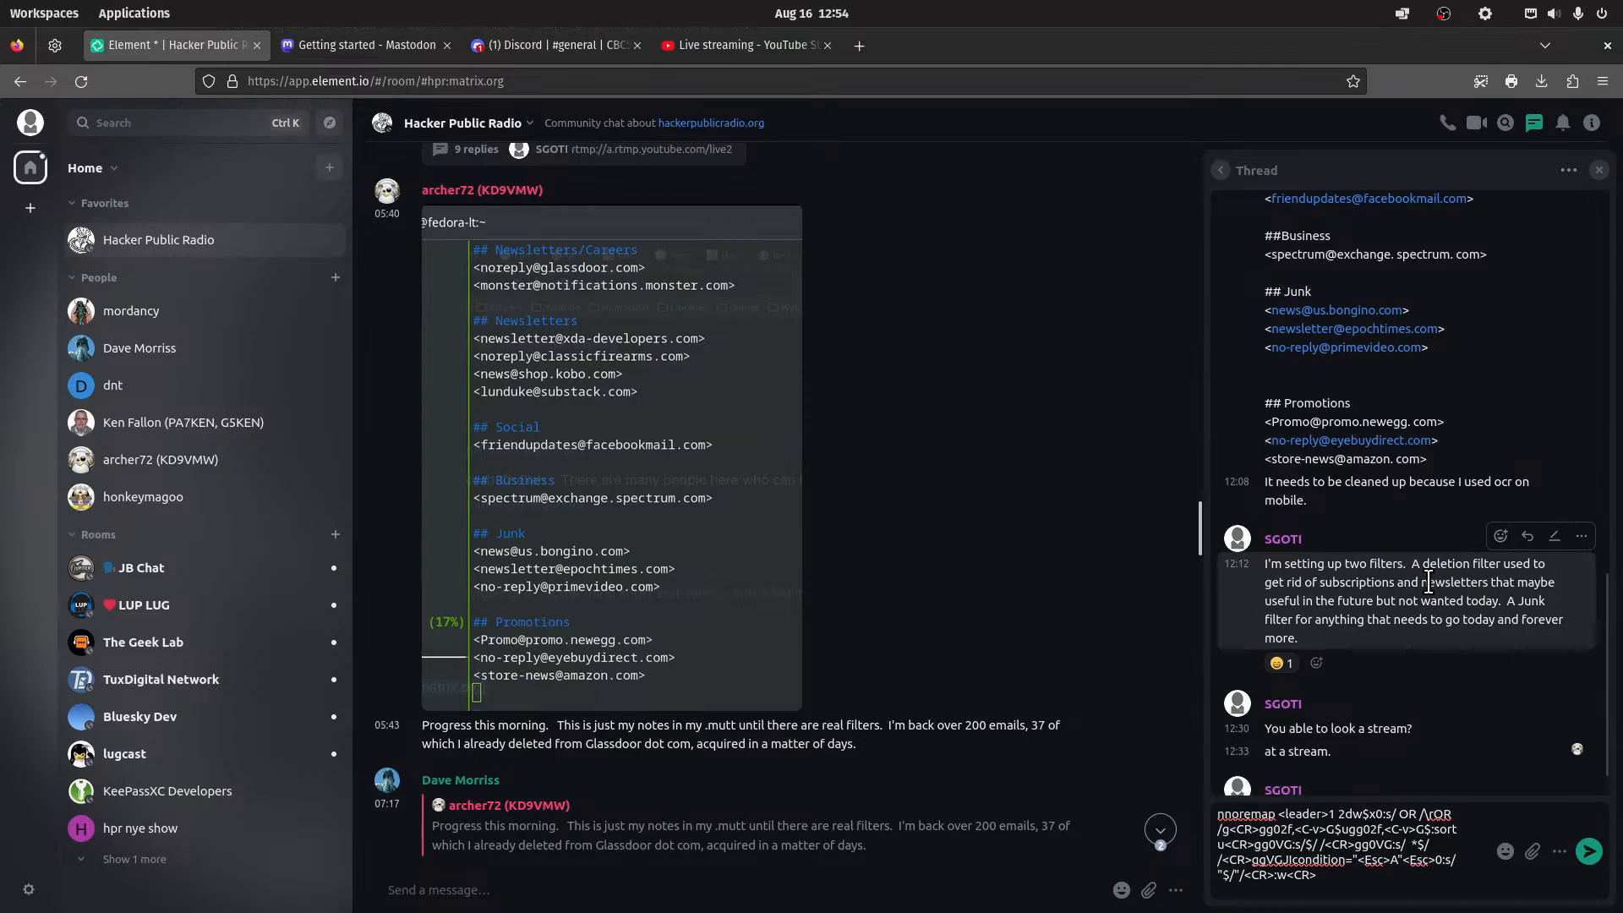
key("Up")
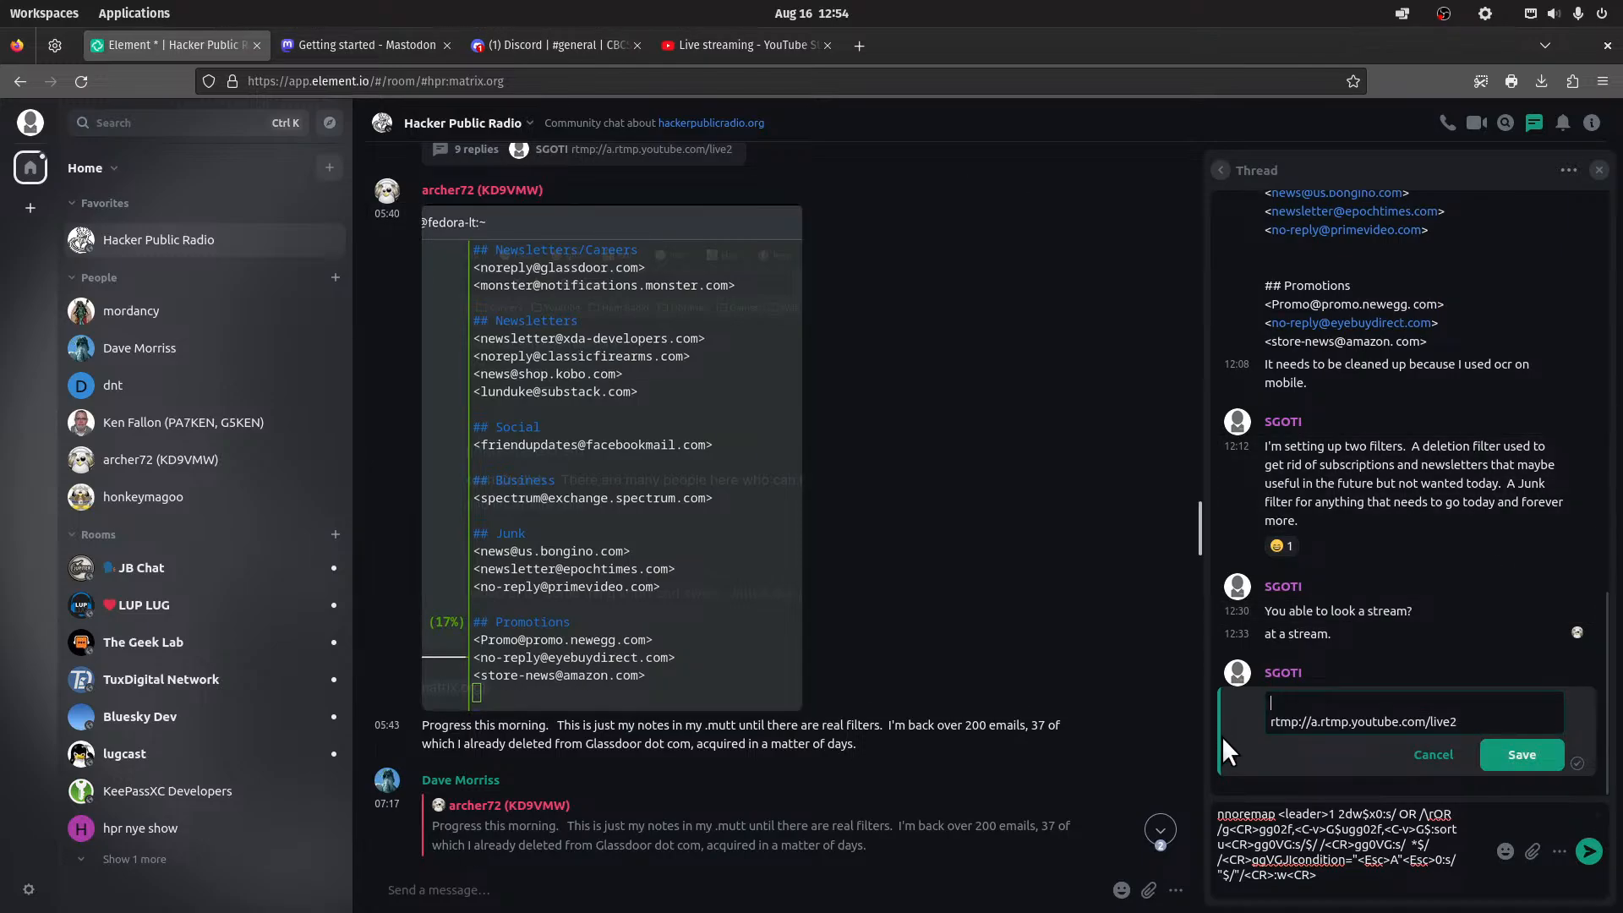
left_click(1434, 755)
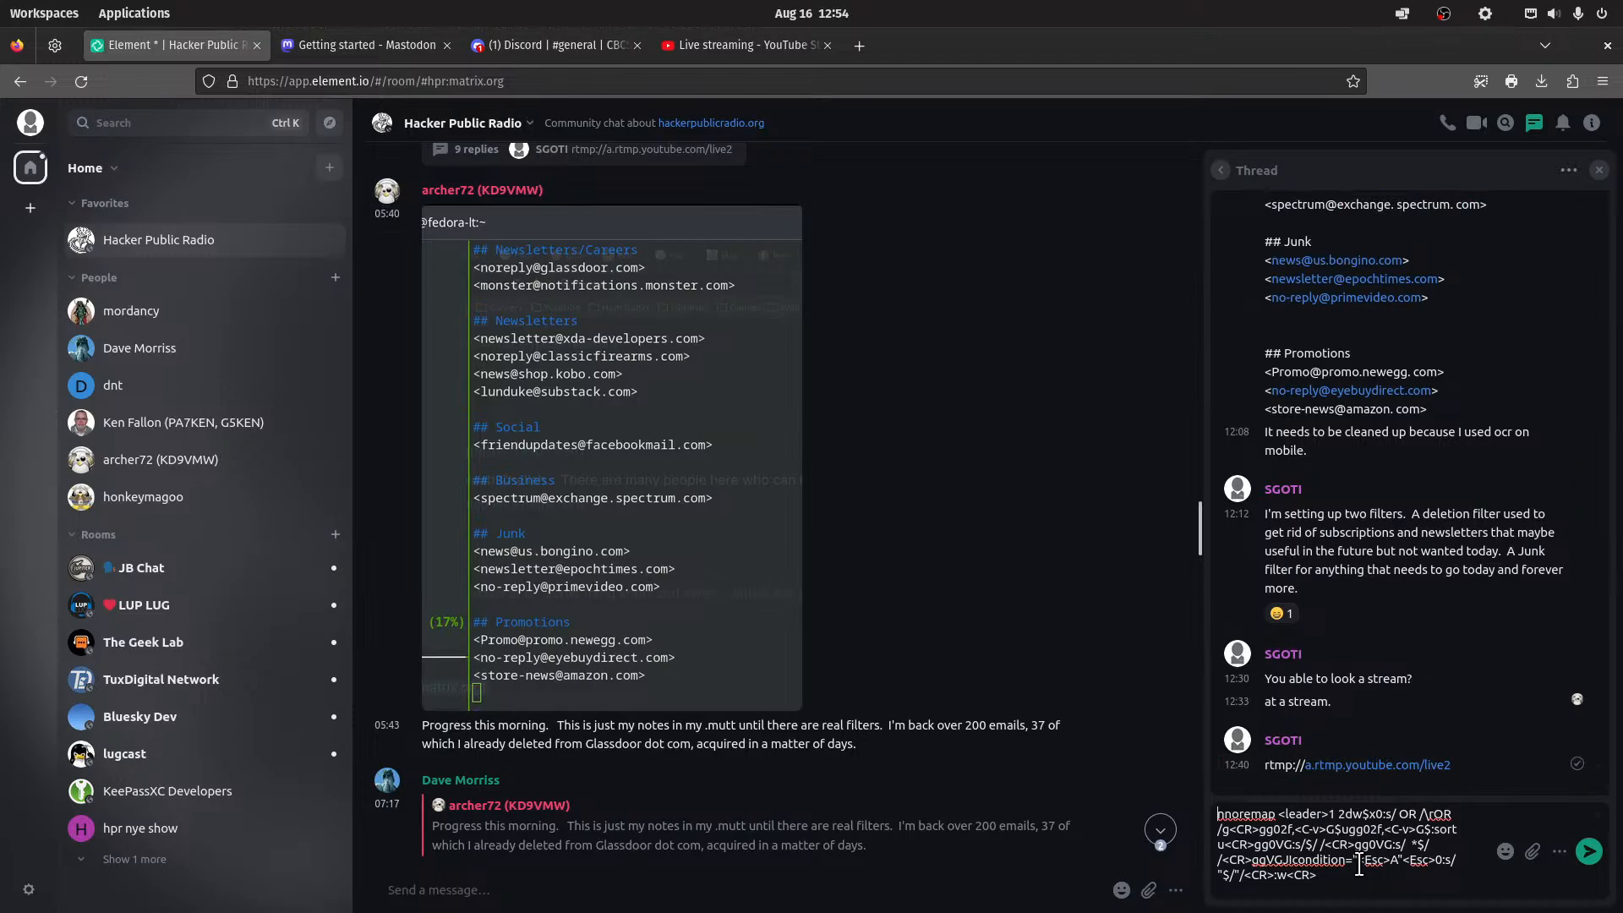
Add the heading "Vim mapping." and a blank line above the pasted mapping, and send the message to the thread
key("shift+Return")
key("shift+Return")
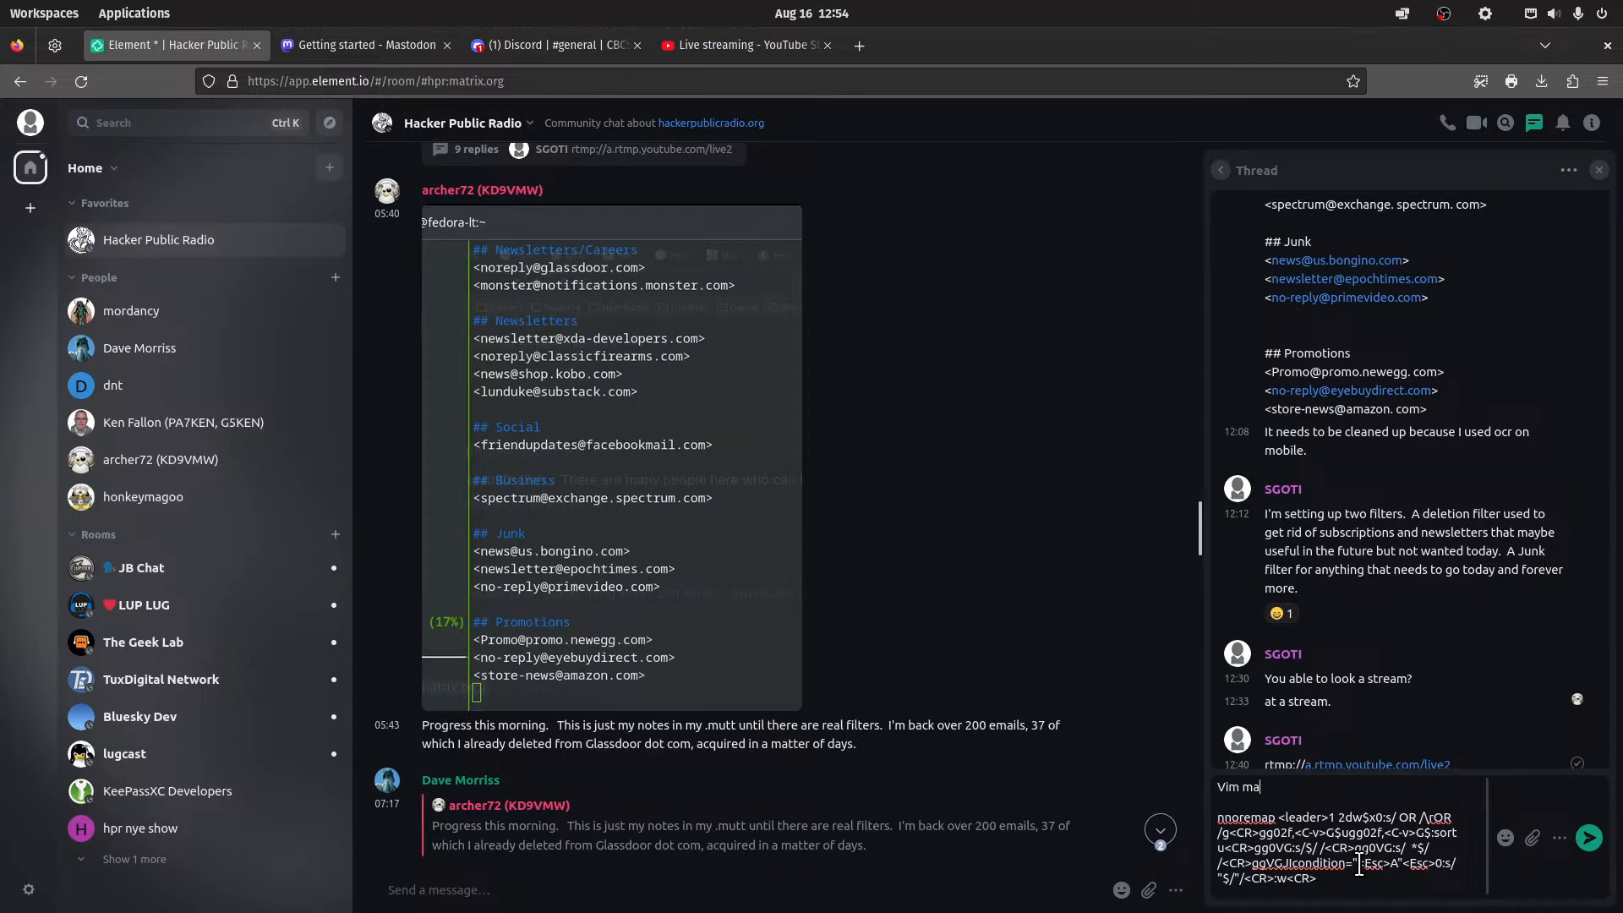
key("shift+Return")
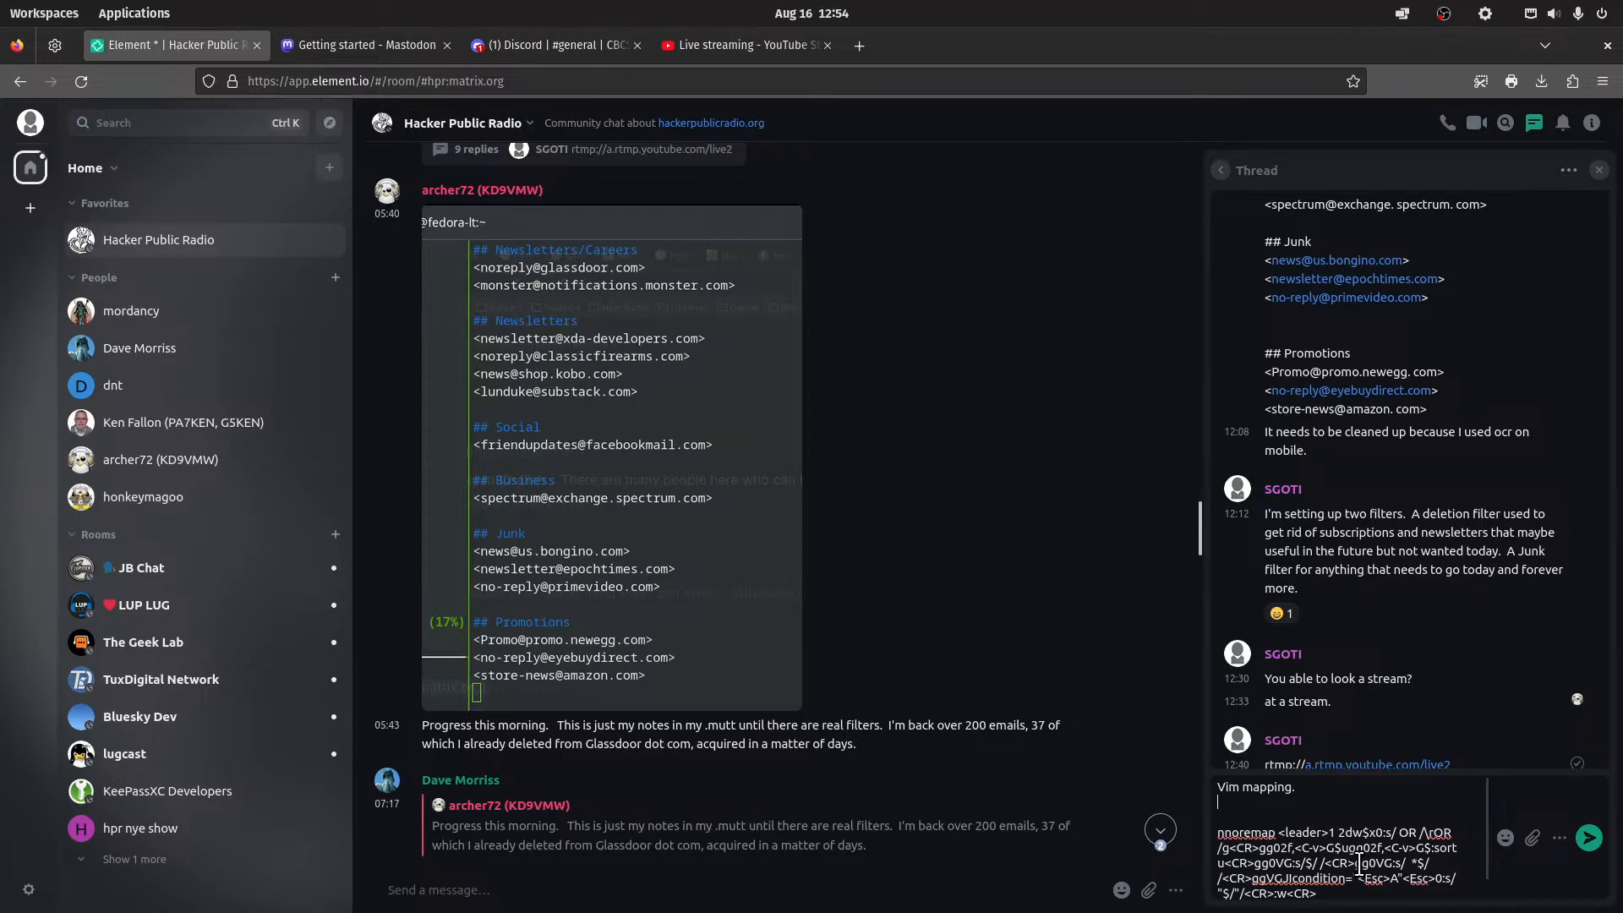
key("BackSpace")
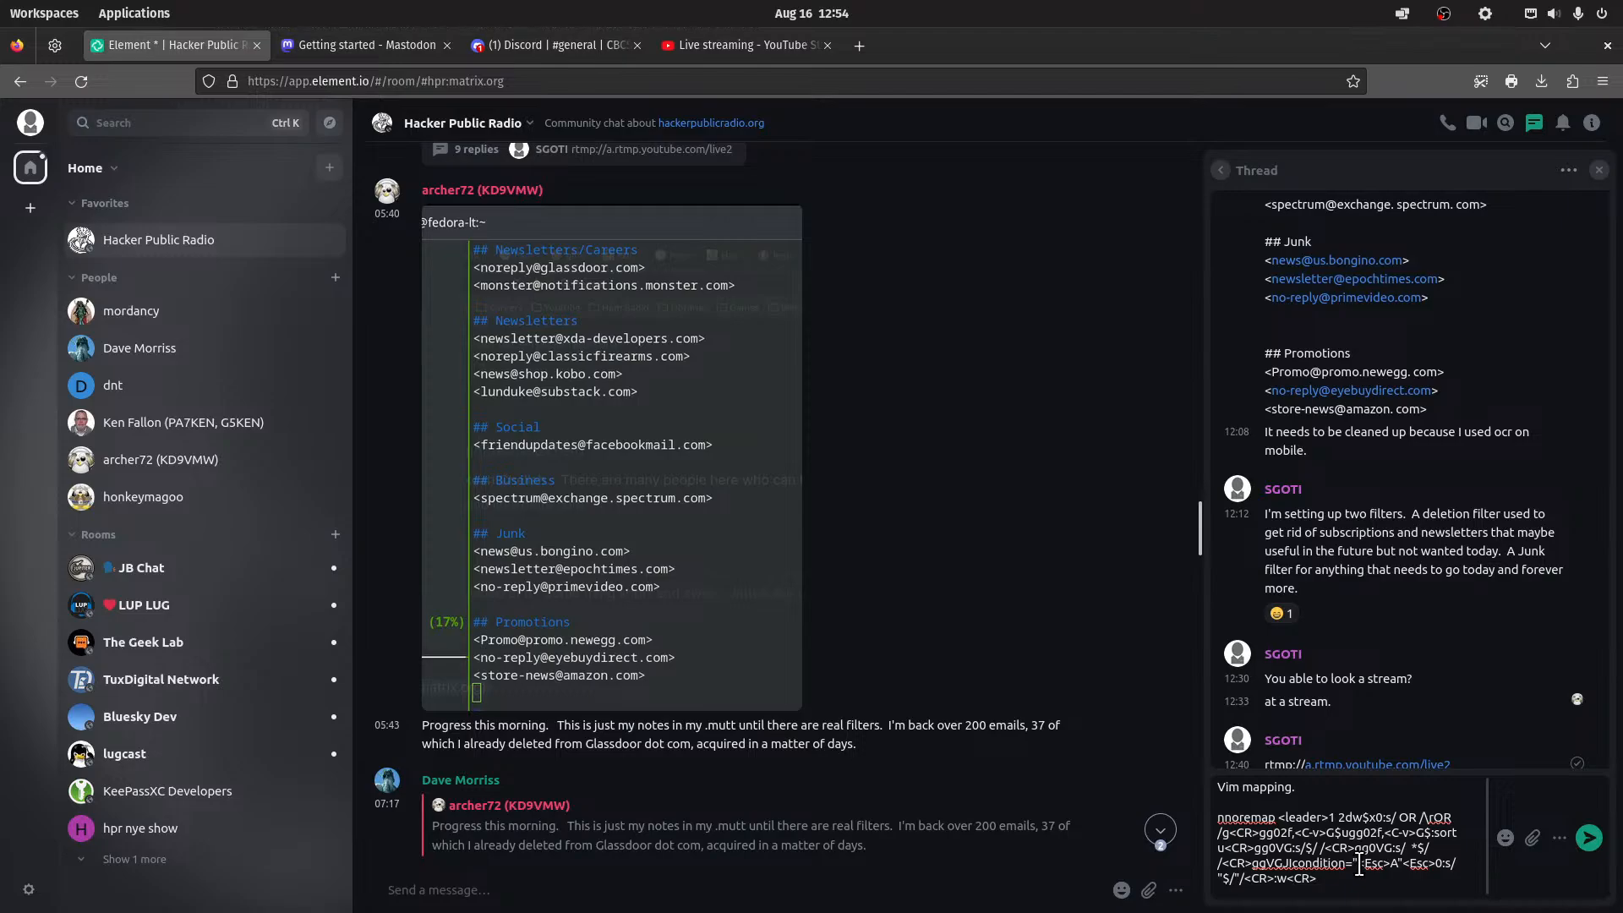
key("Return")
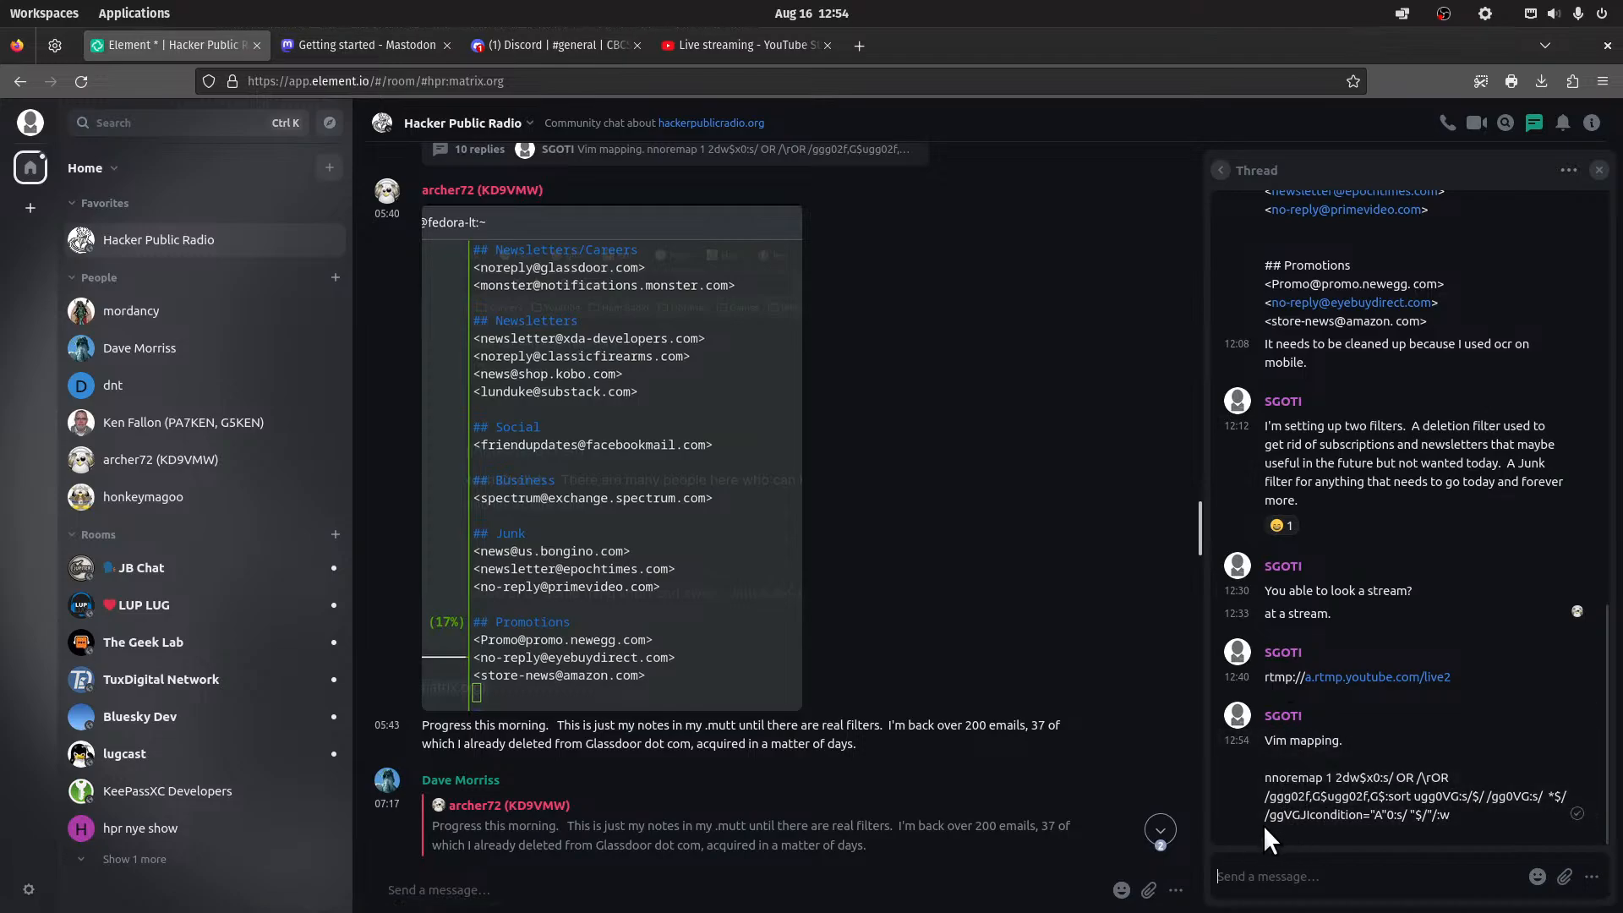
Switch back to the terminal workspace and quit the tbfilters.vim Vim session
left_click(46, 12)
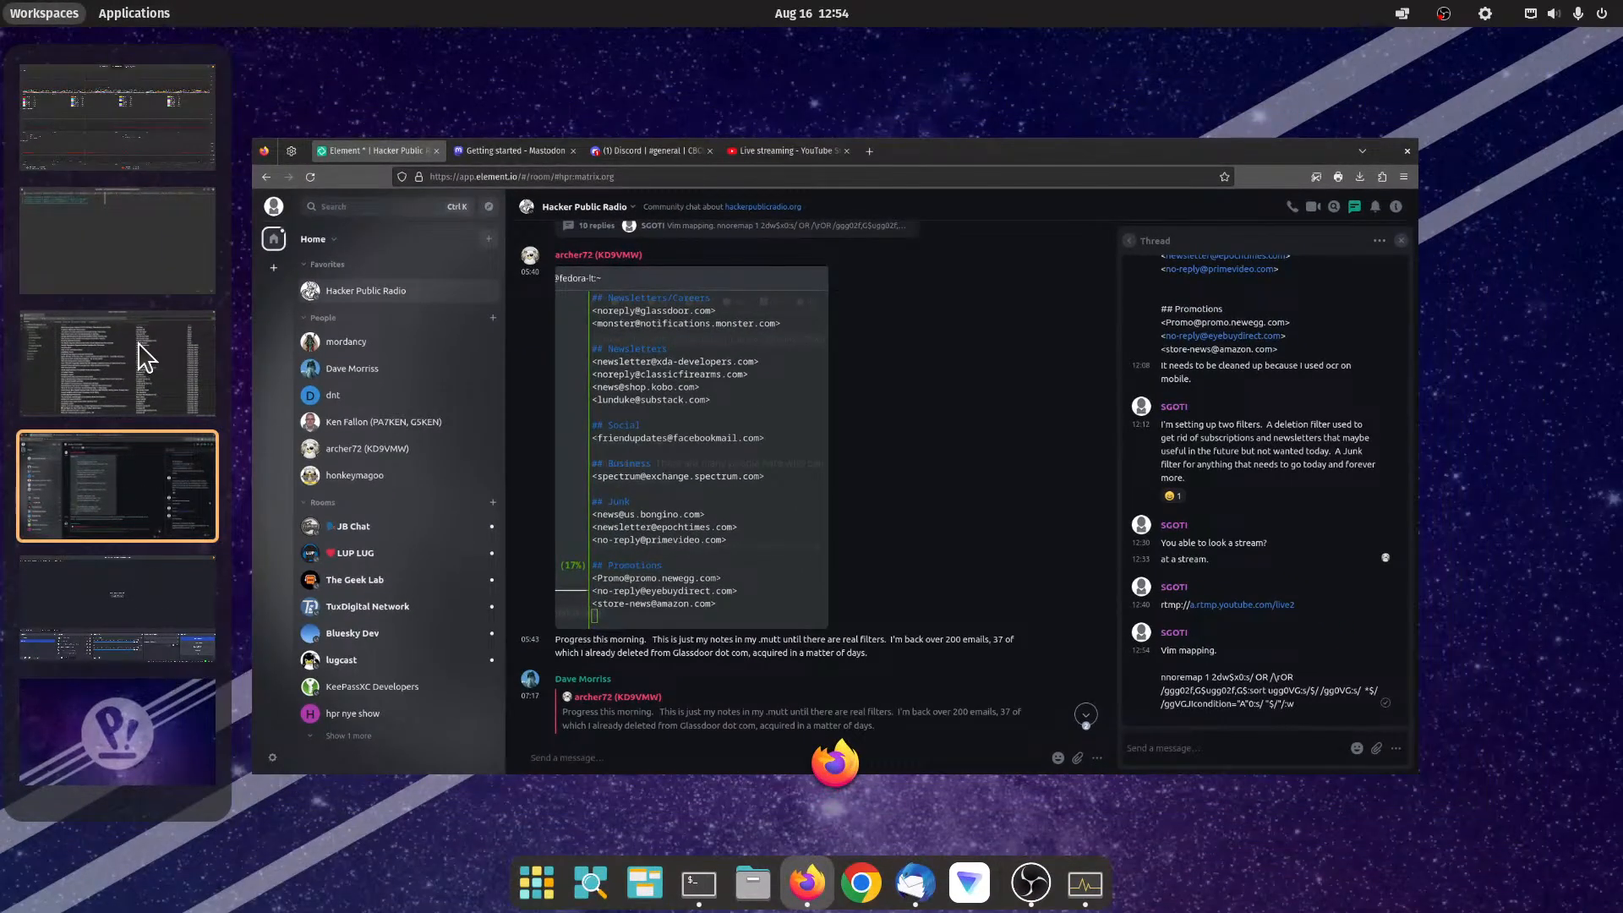
left_click(121, 260)
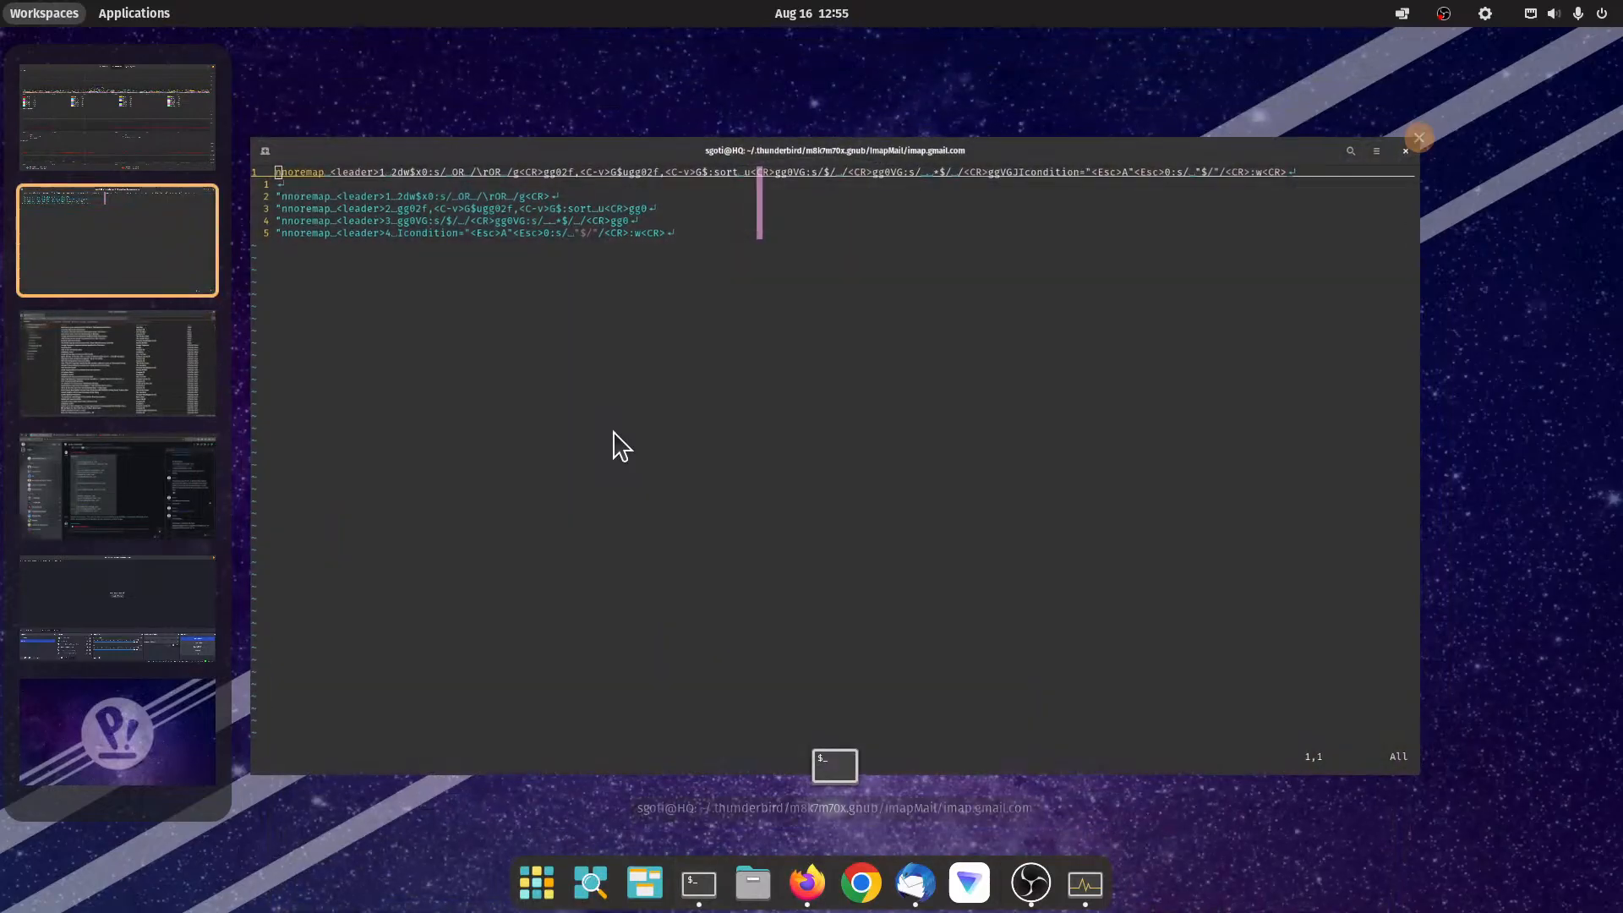
left_click(621, 446)
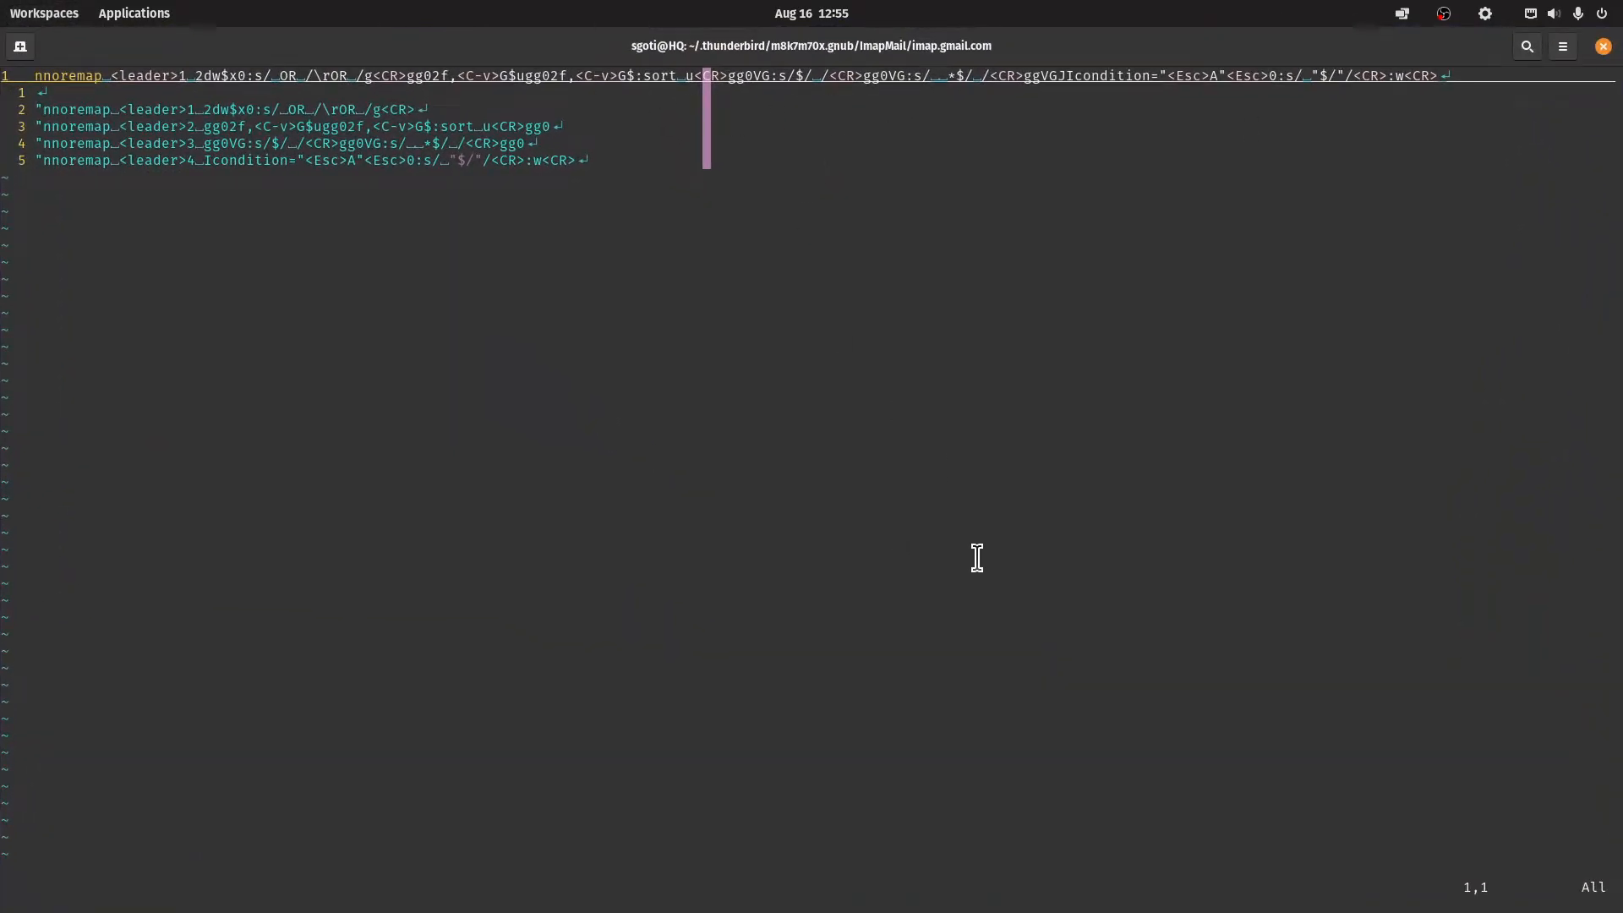
type(":q")
key("Return")
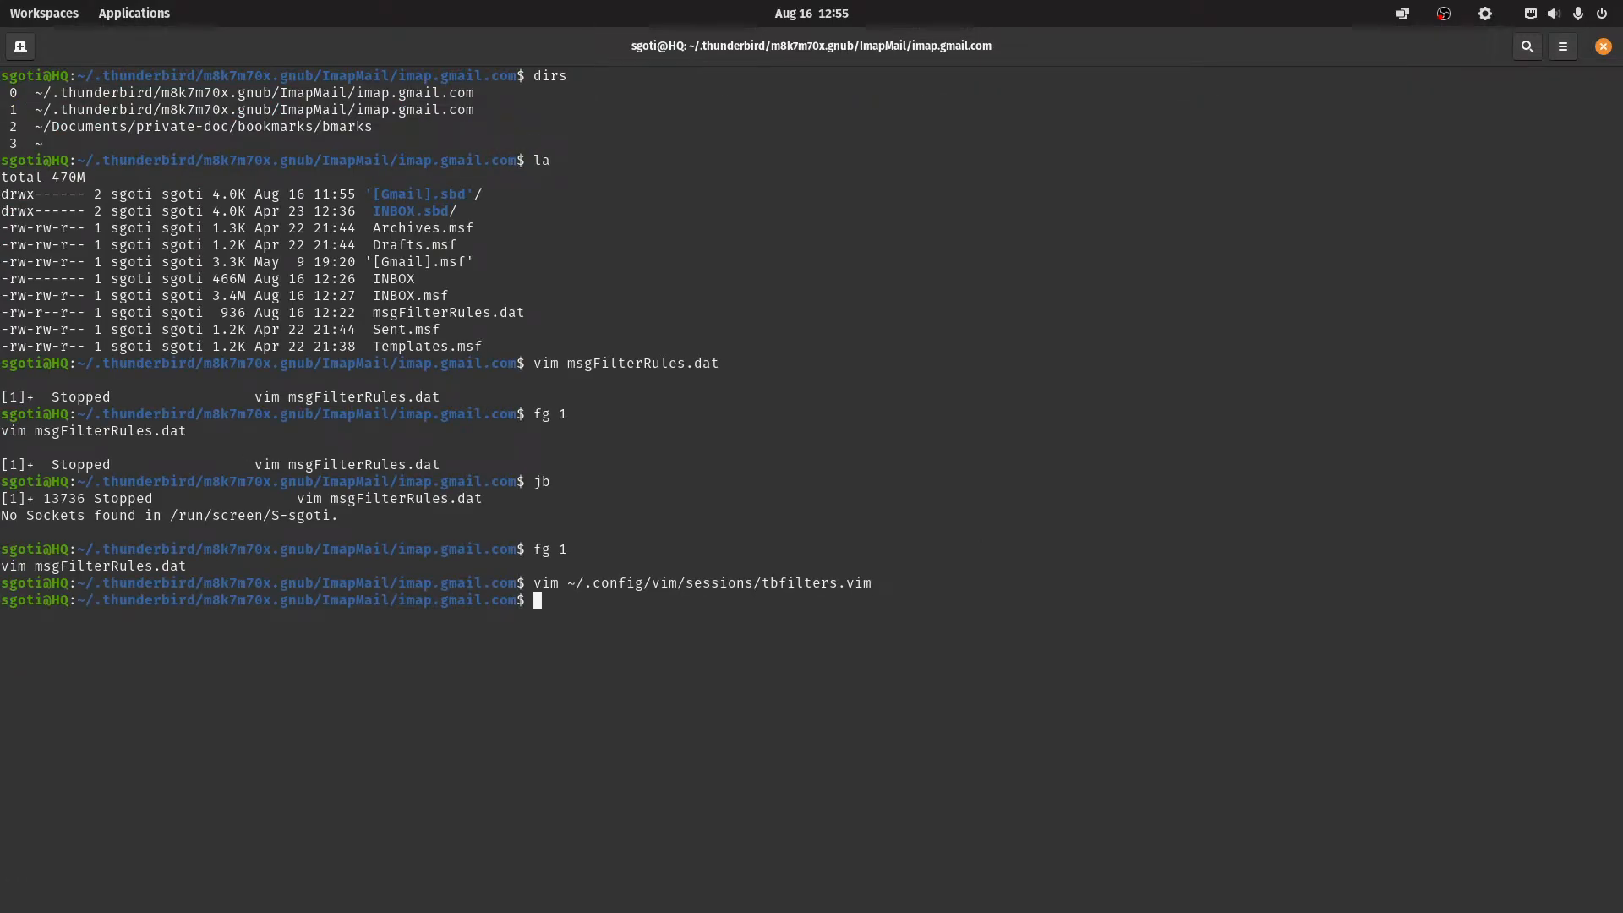
Bring up the workspace overview to leave the terminal
left_click(44, 15)
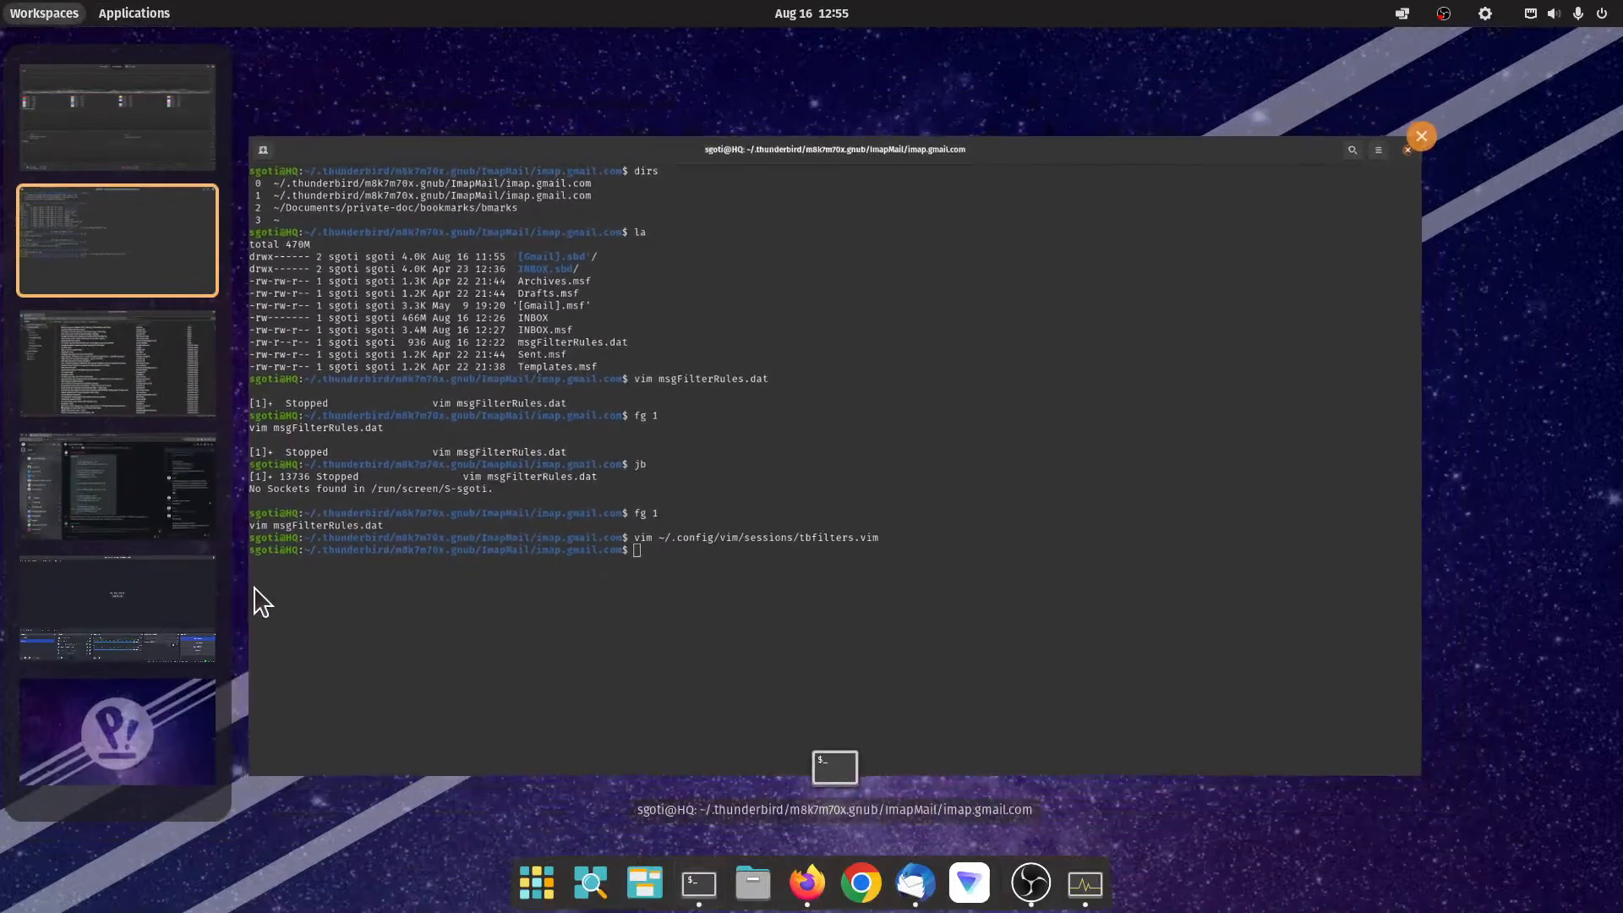